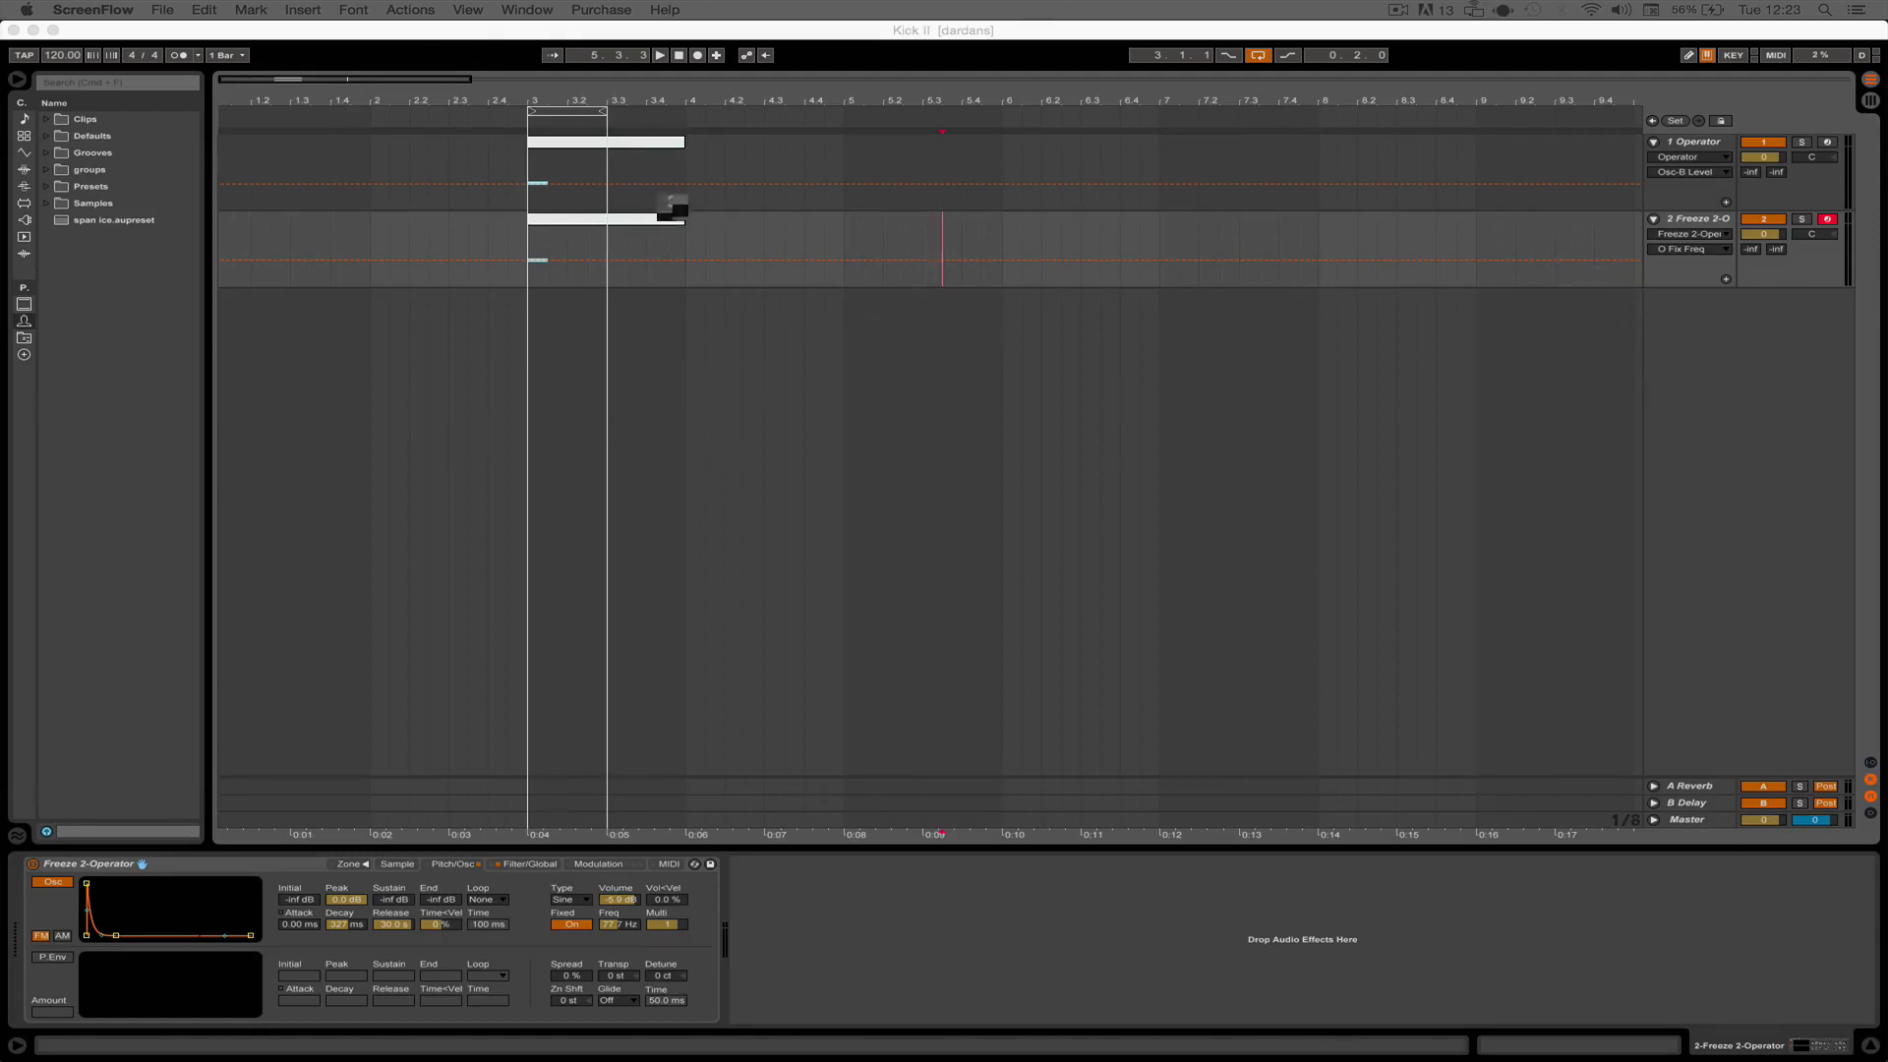
Show the device on track 1 Operator, solo that track and audition its kick clip at bar 3.
left_click(1713, 148)
left_click(1713, 147)
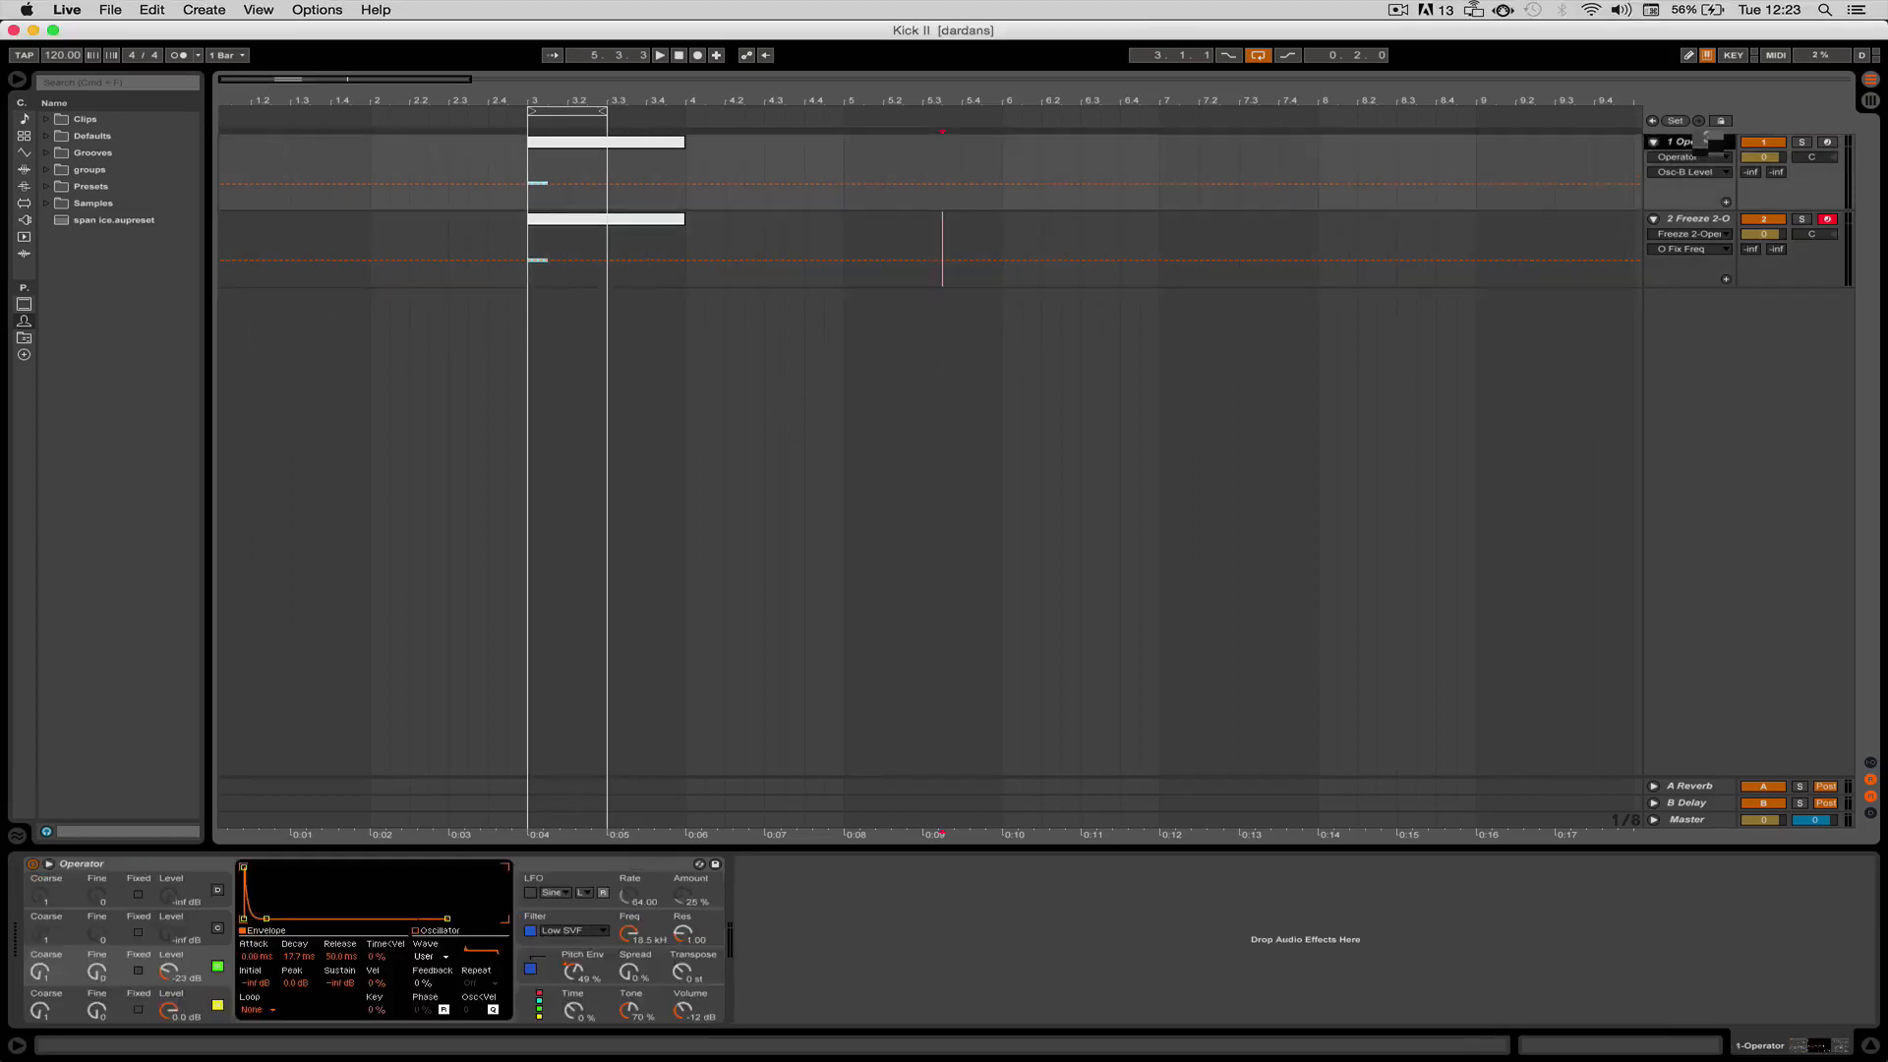
left_click(1801, 142)
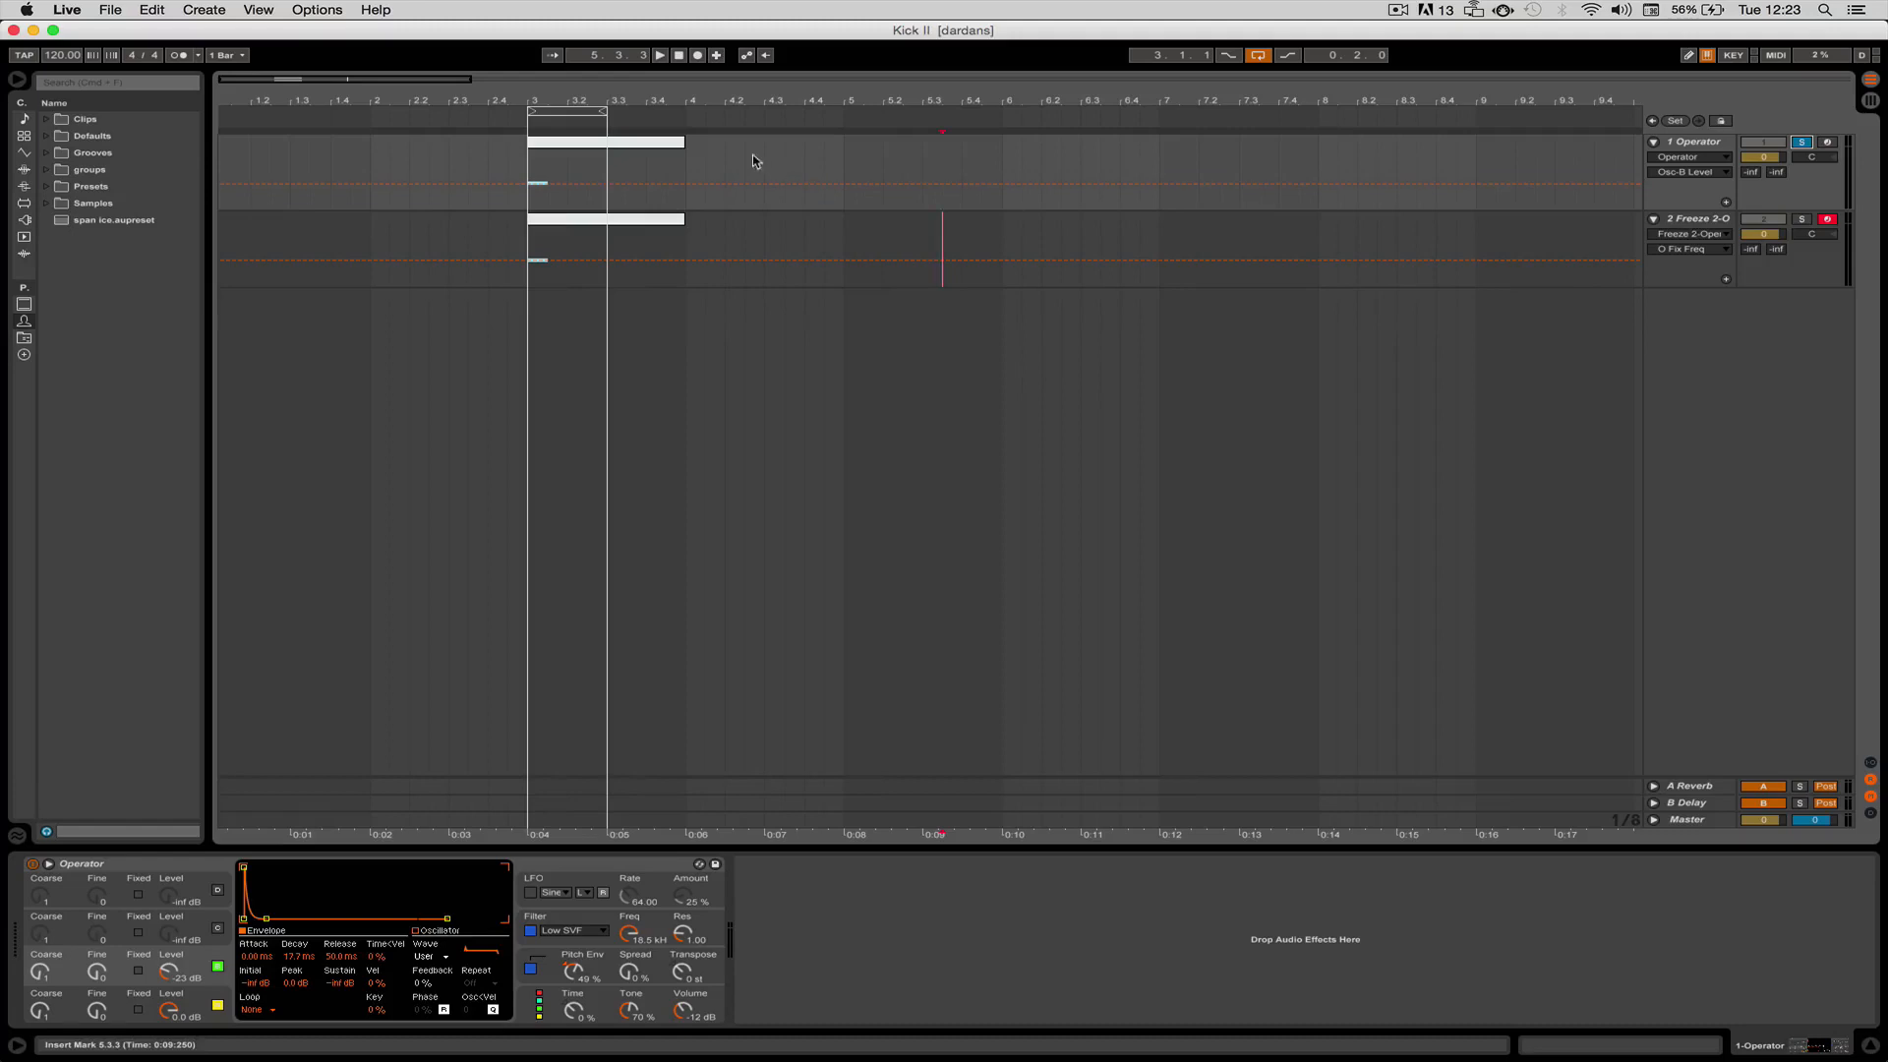
key("space")
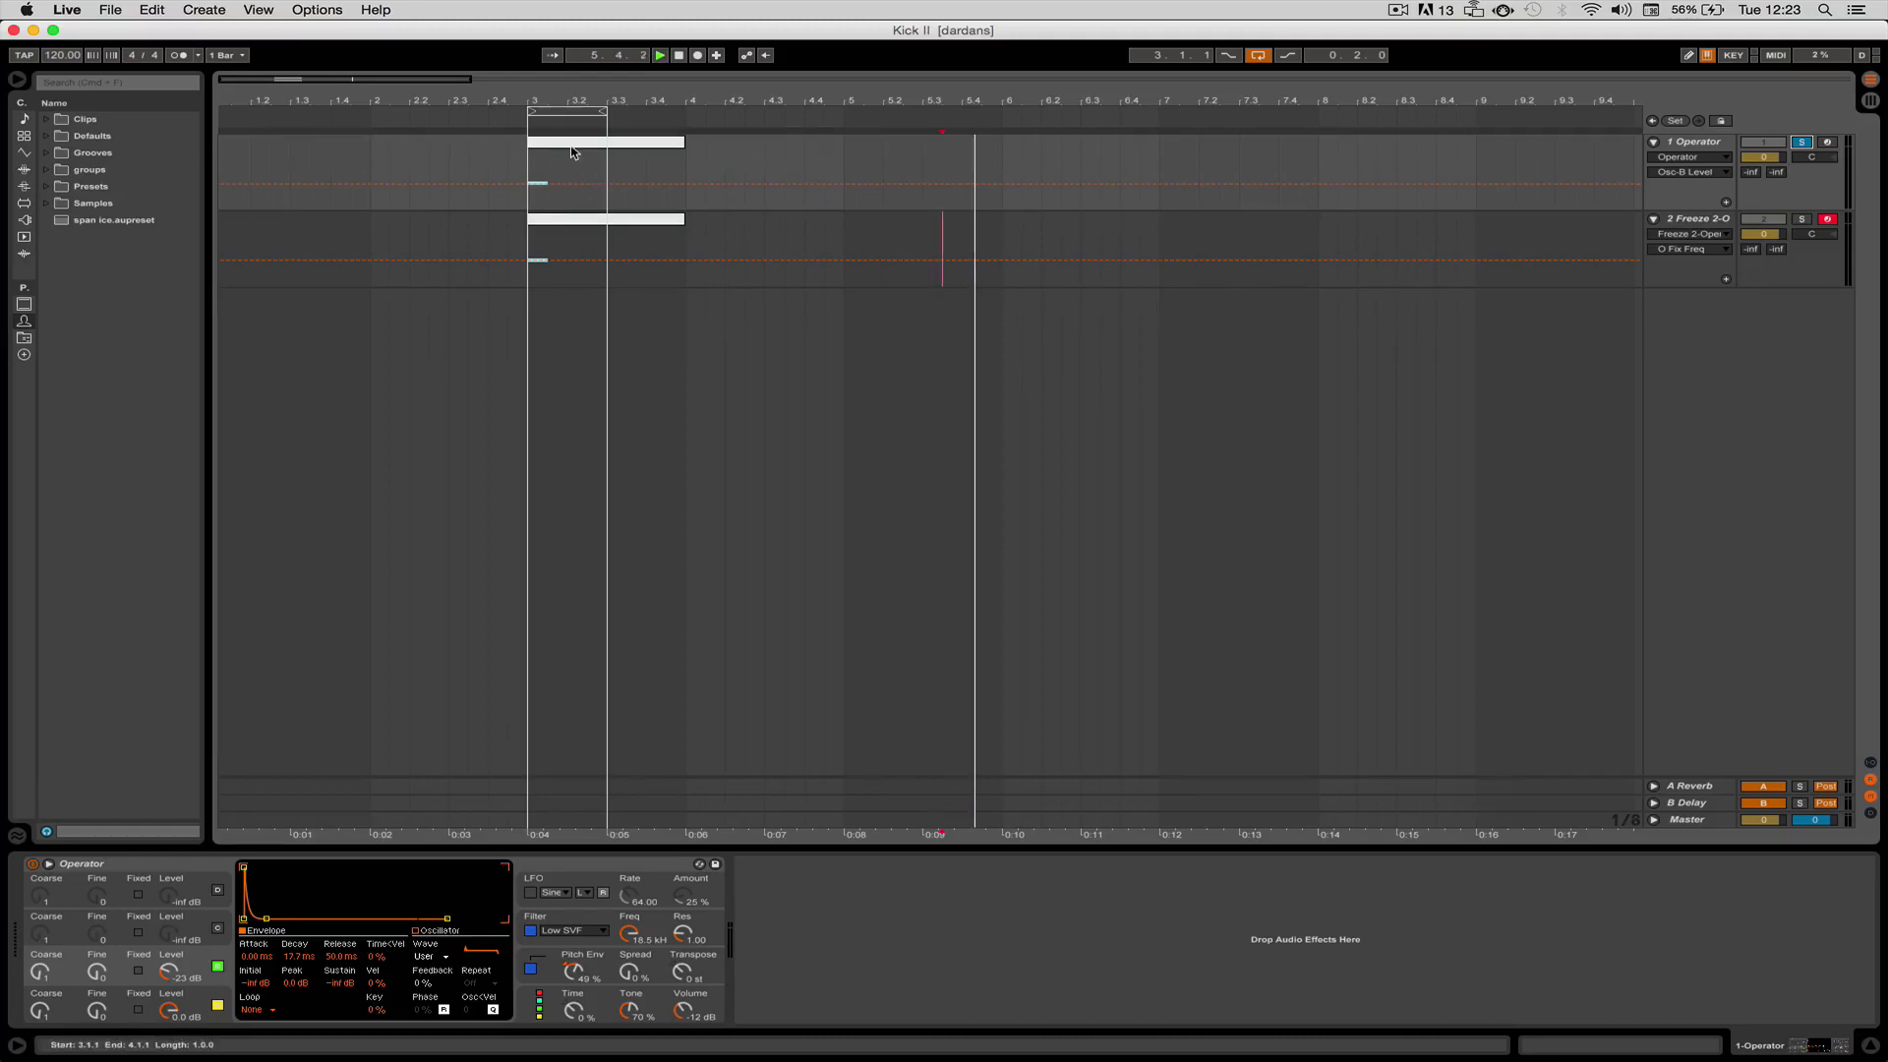
left_click(580, 124)
key("space")
left_click(580, 142)
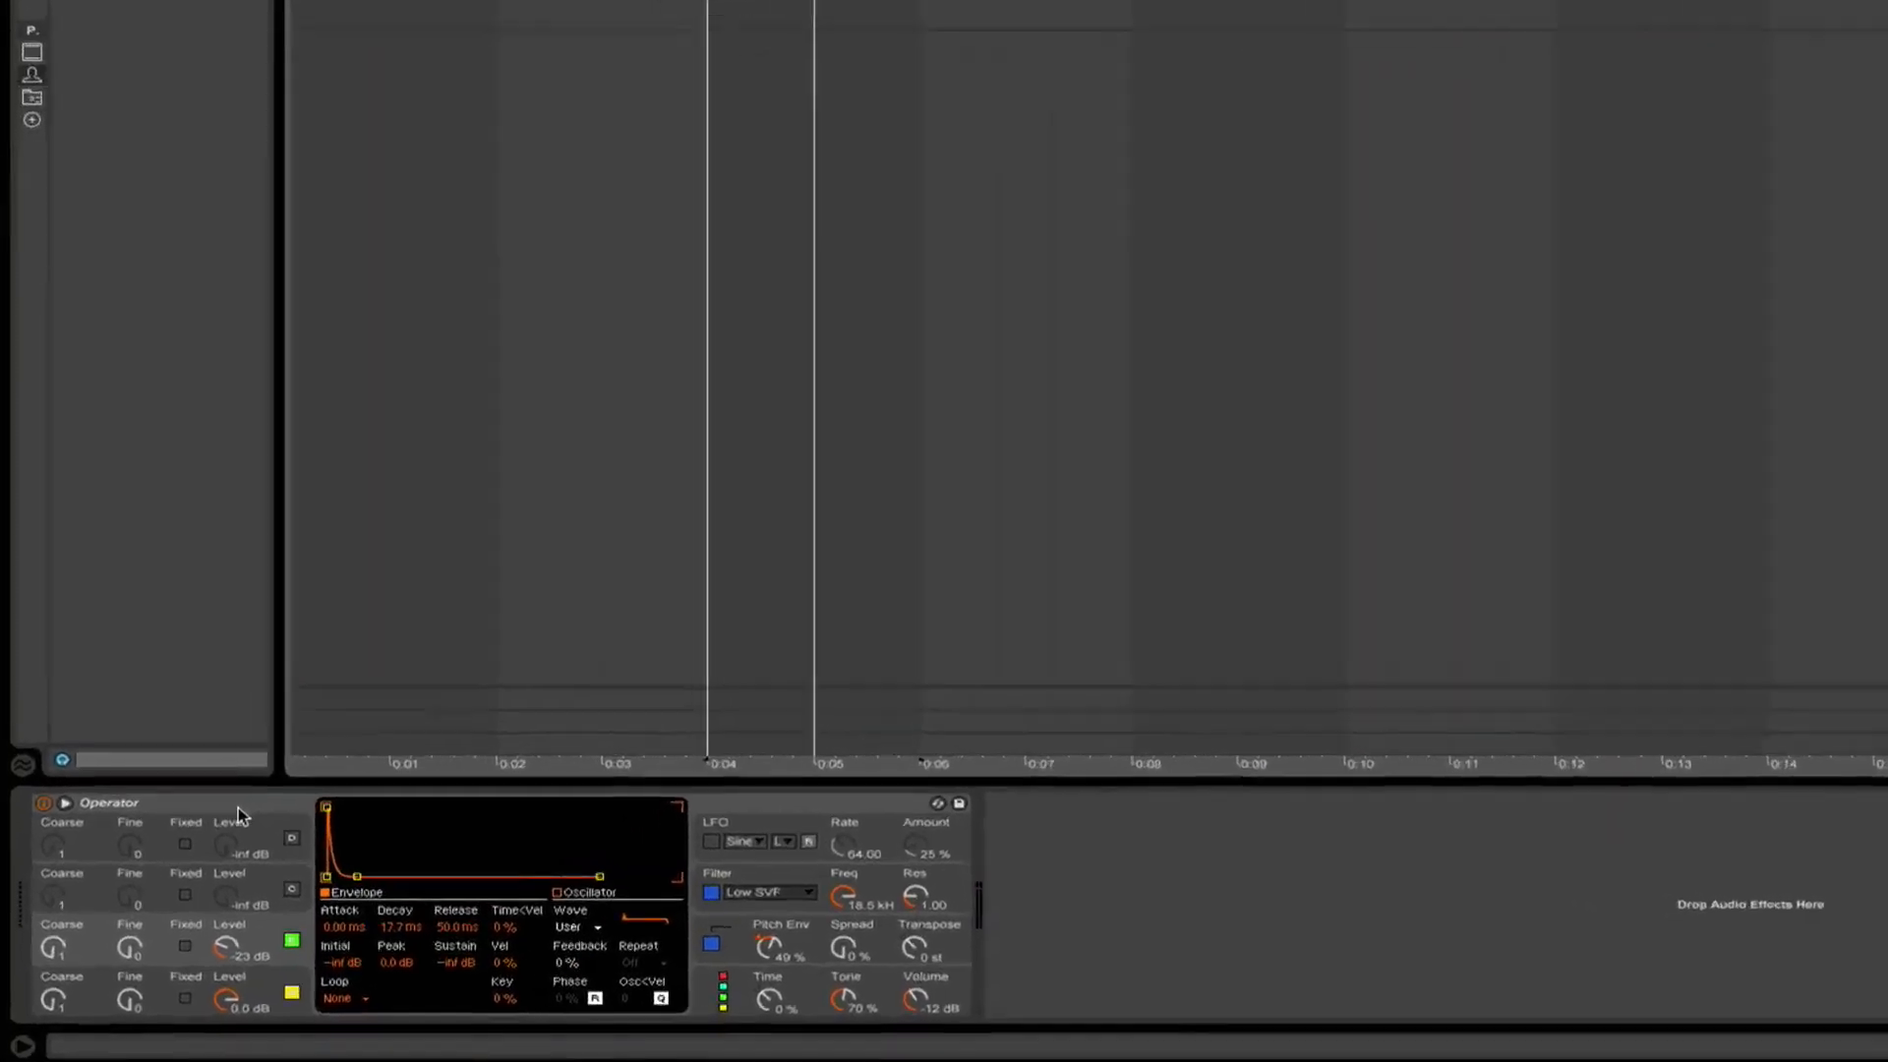
Switch Operator's oscillators C and D on and then off again.
left_click(482, 789)
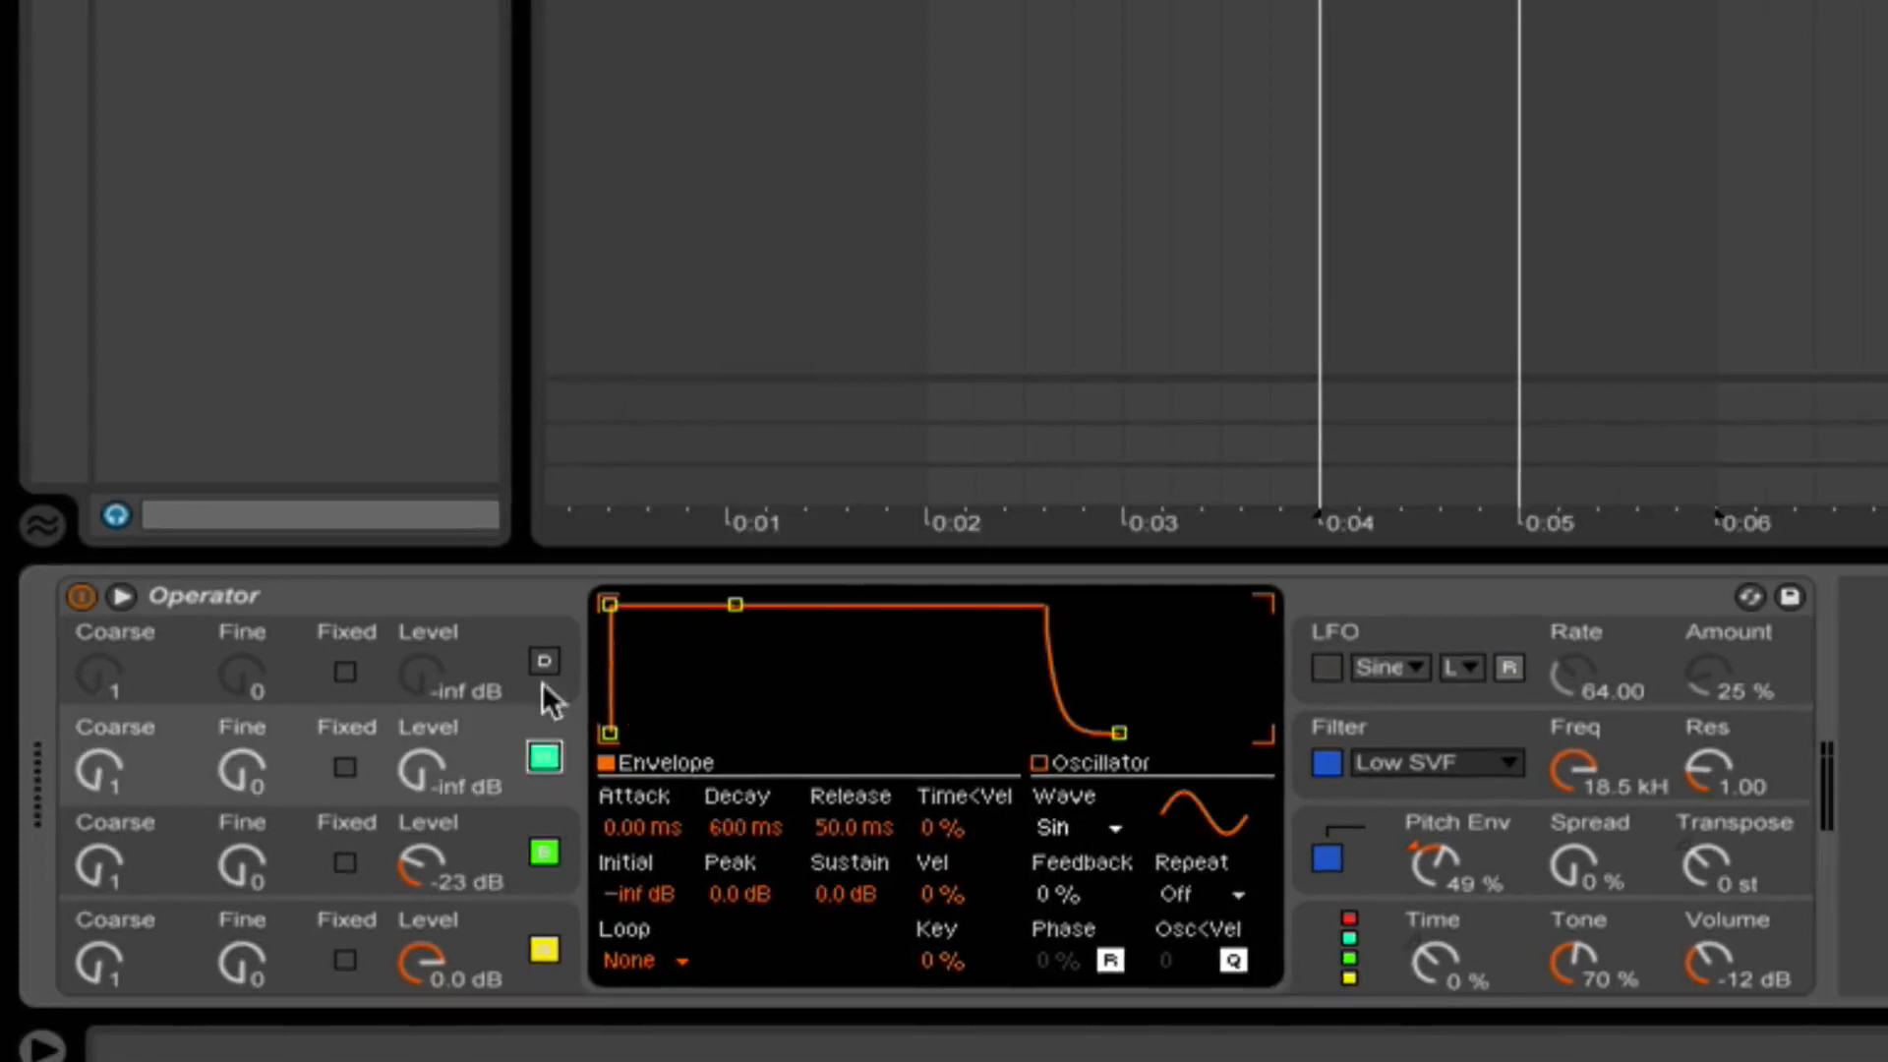
left_click(481, 704)
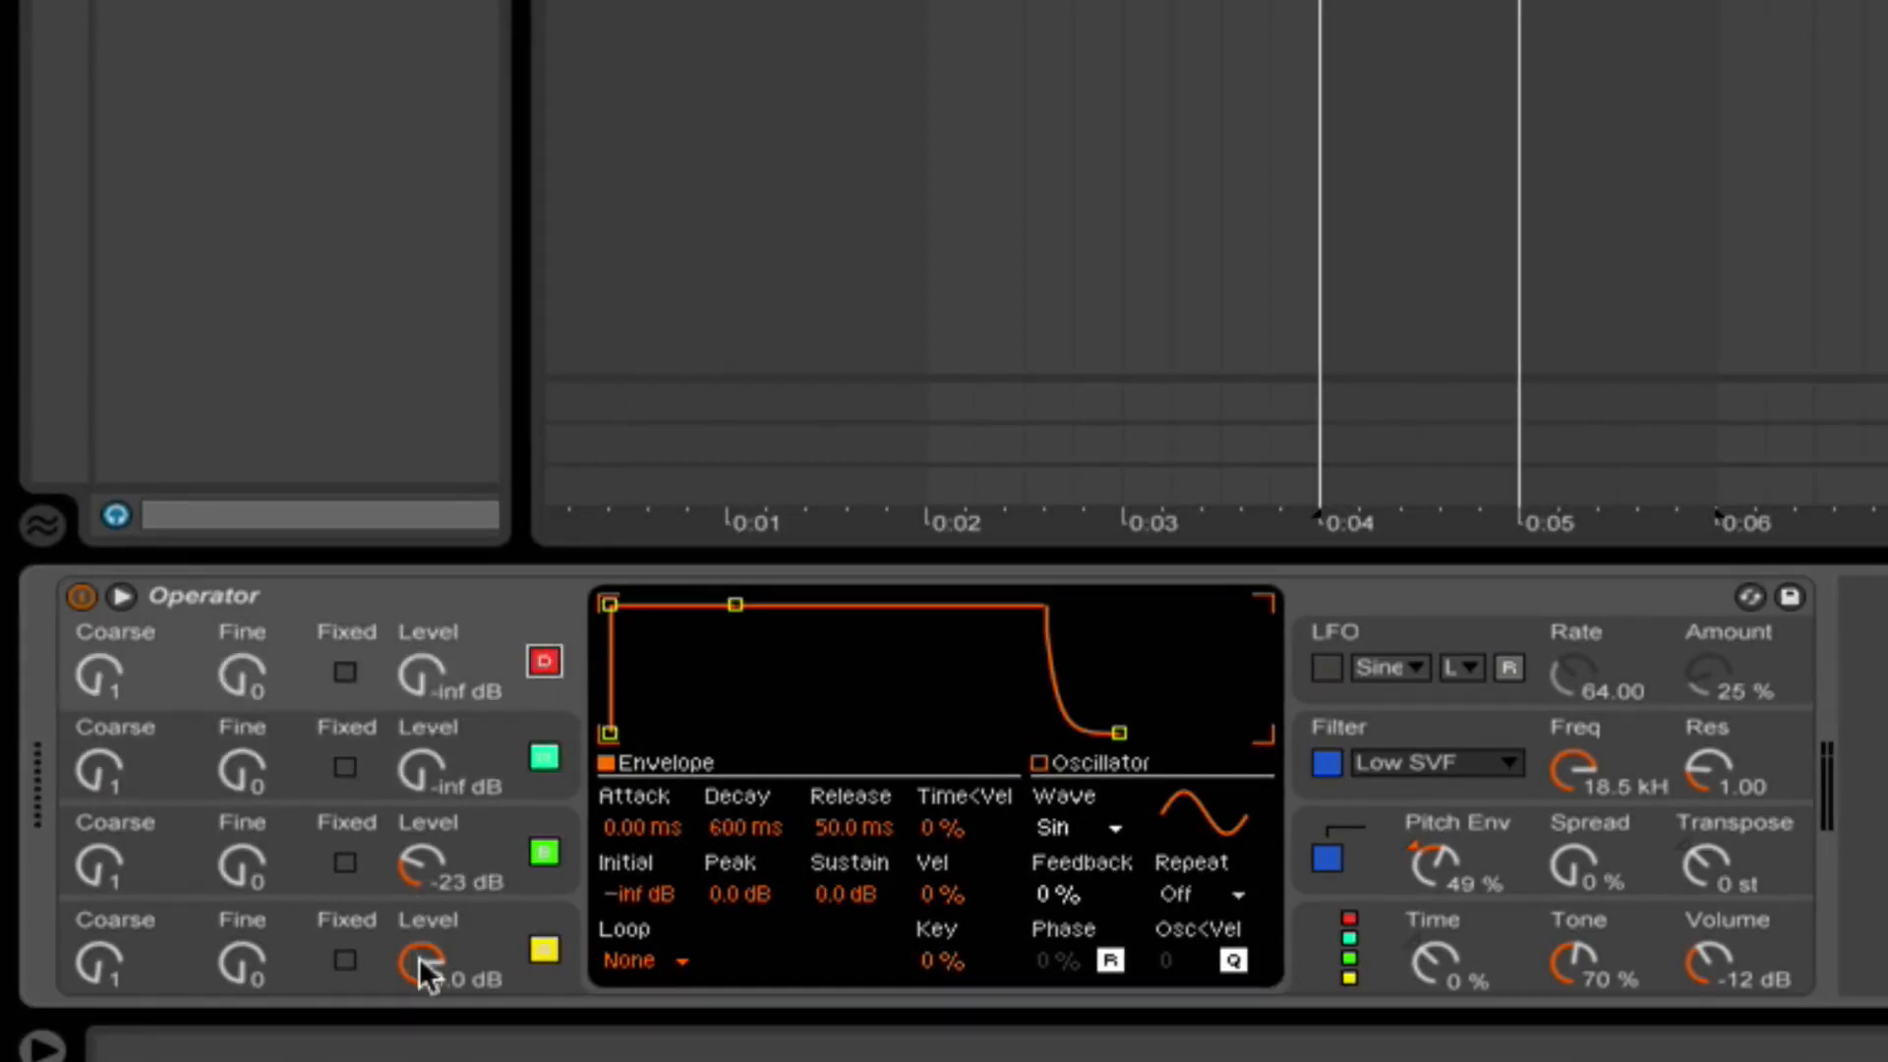
left_click(544, 757)
left_click(544, 659)
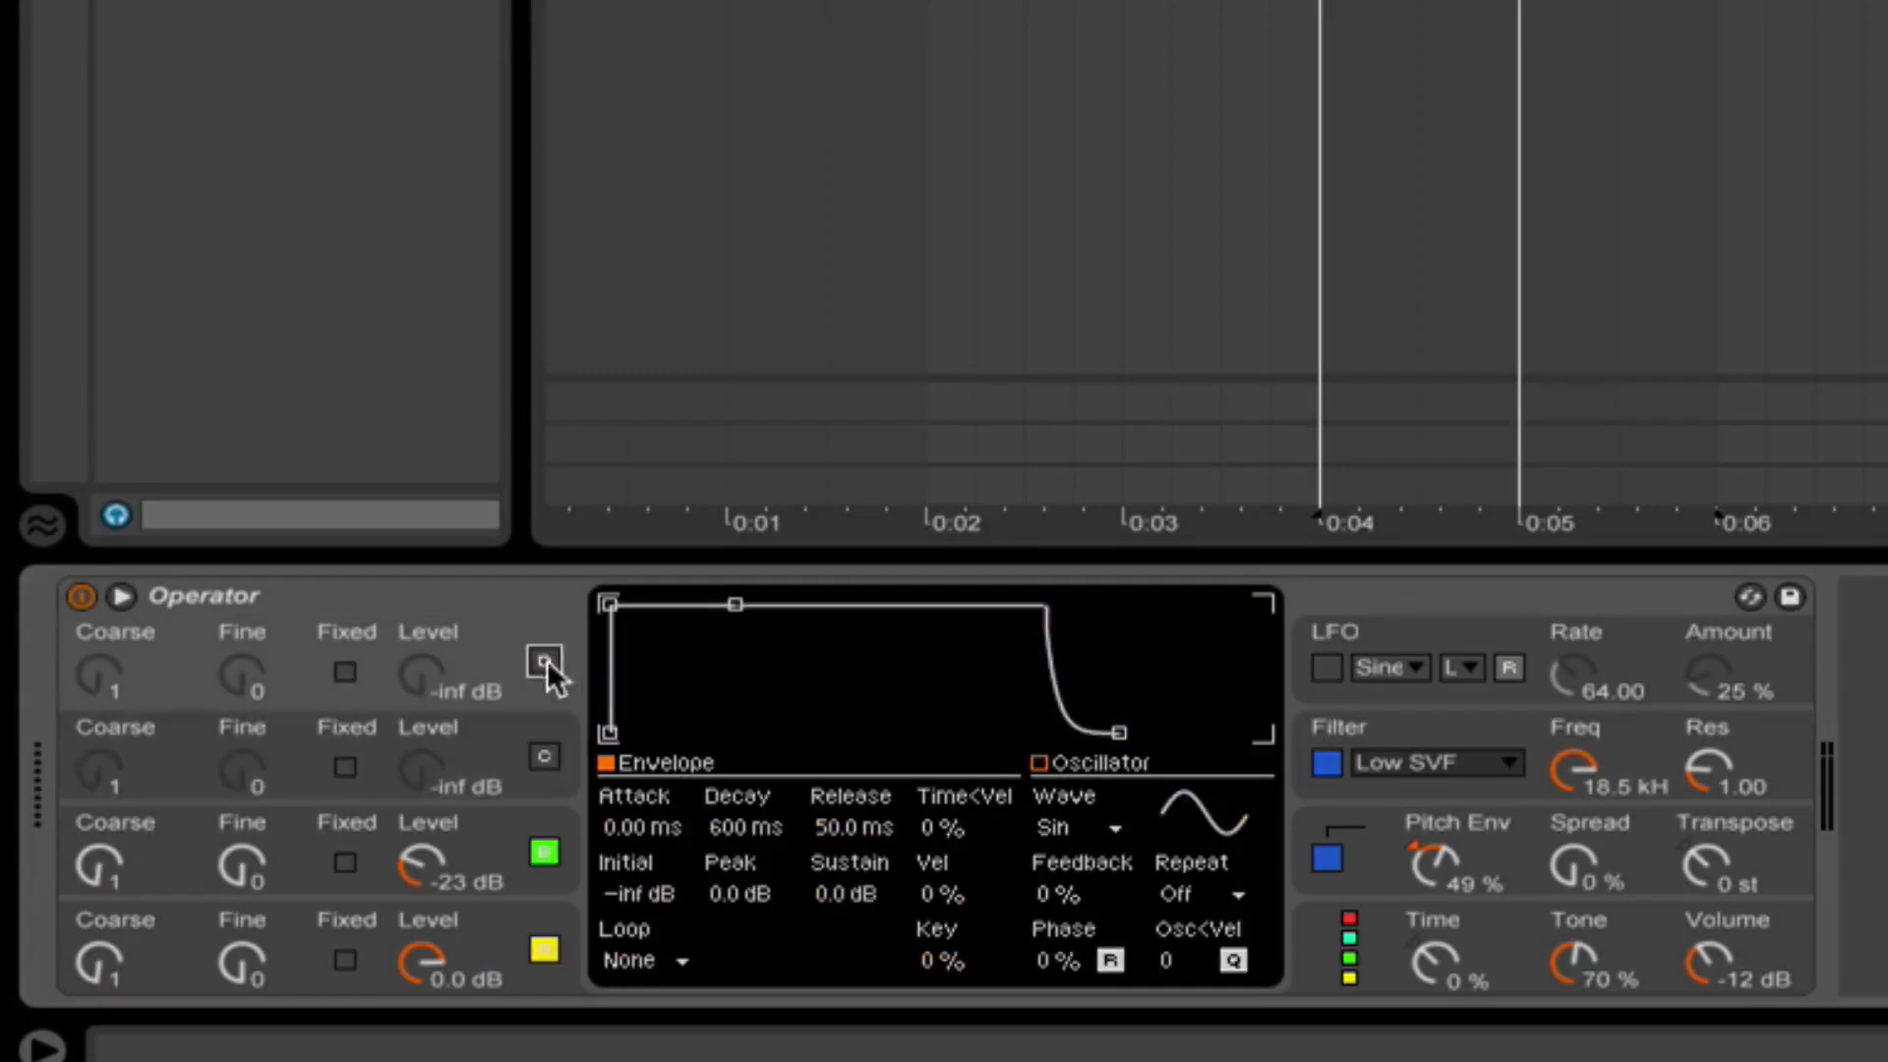
Isolate oscillator A by switching off oscillator B, and audition the loop with the pitch envelope disabled.
left_click(544, 853)
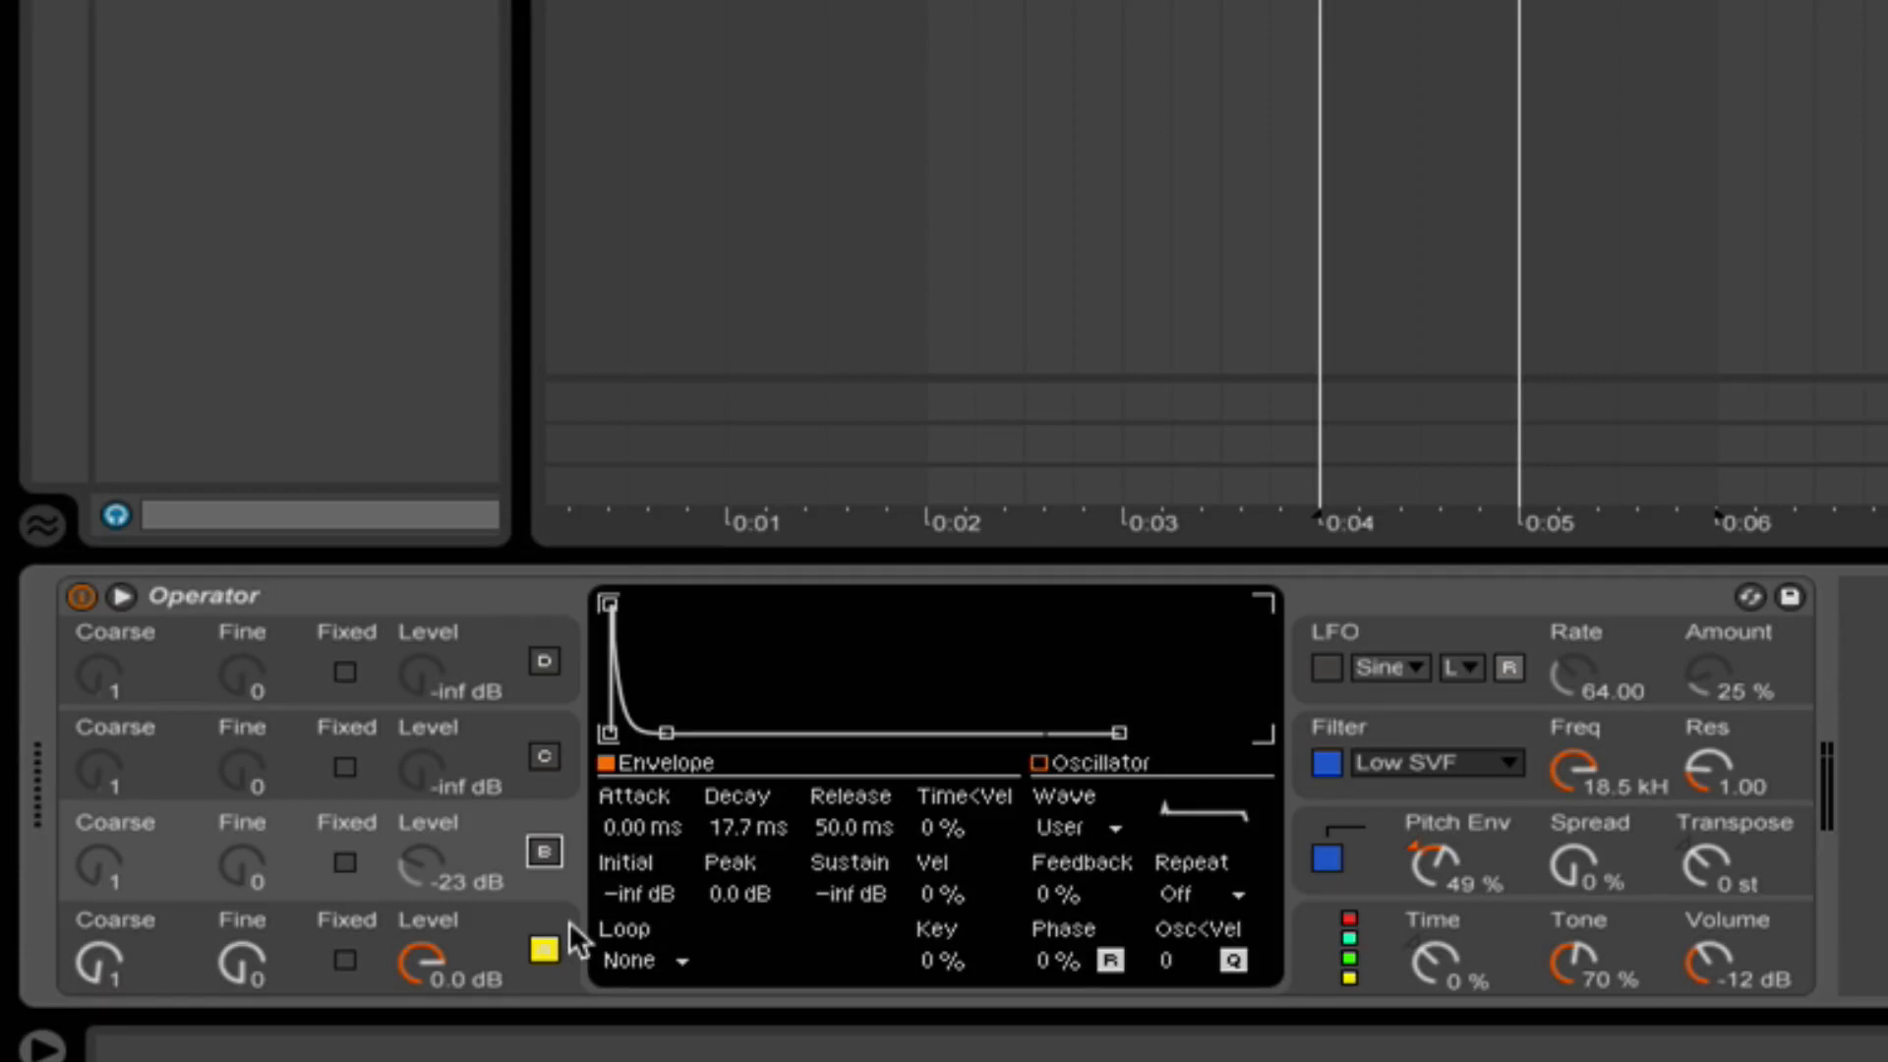
left_click(503, 924)
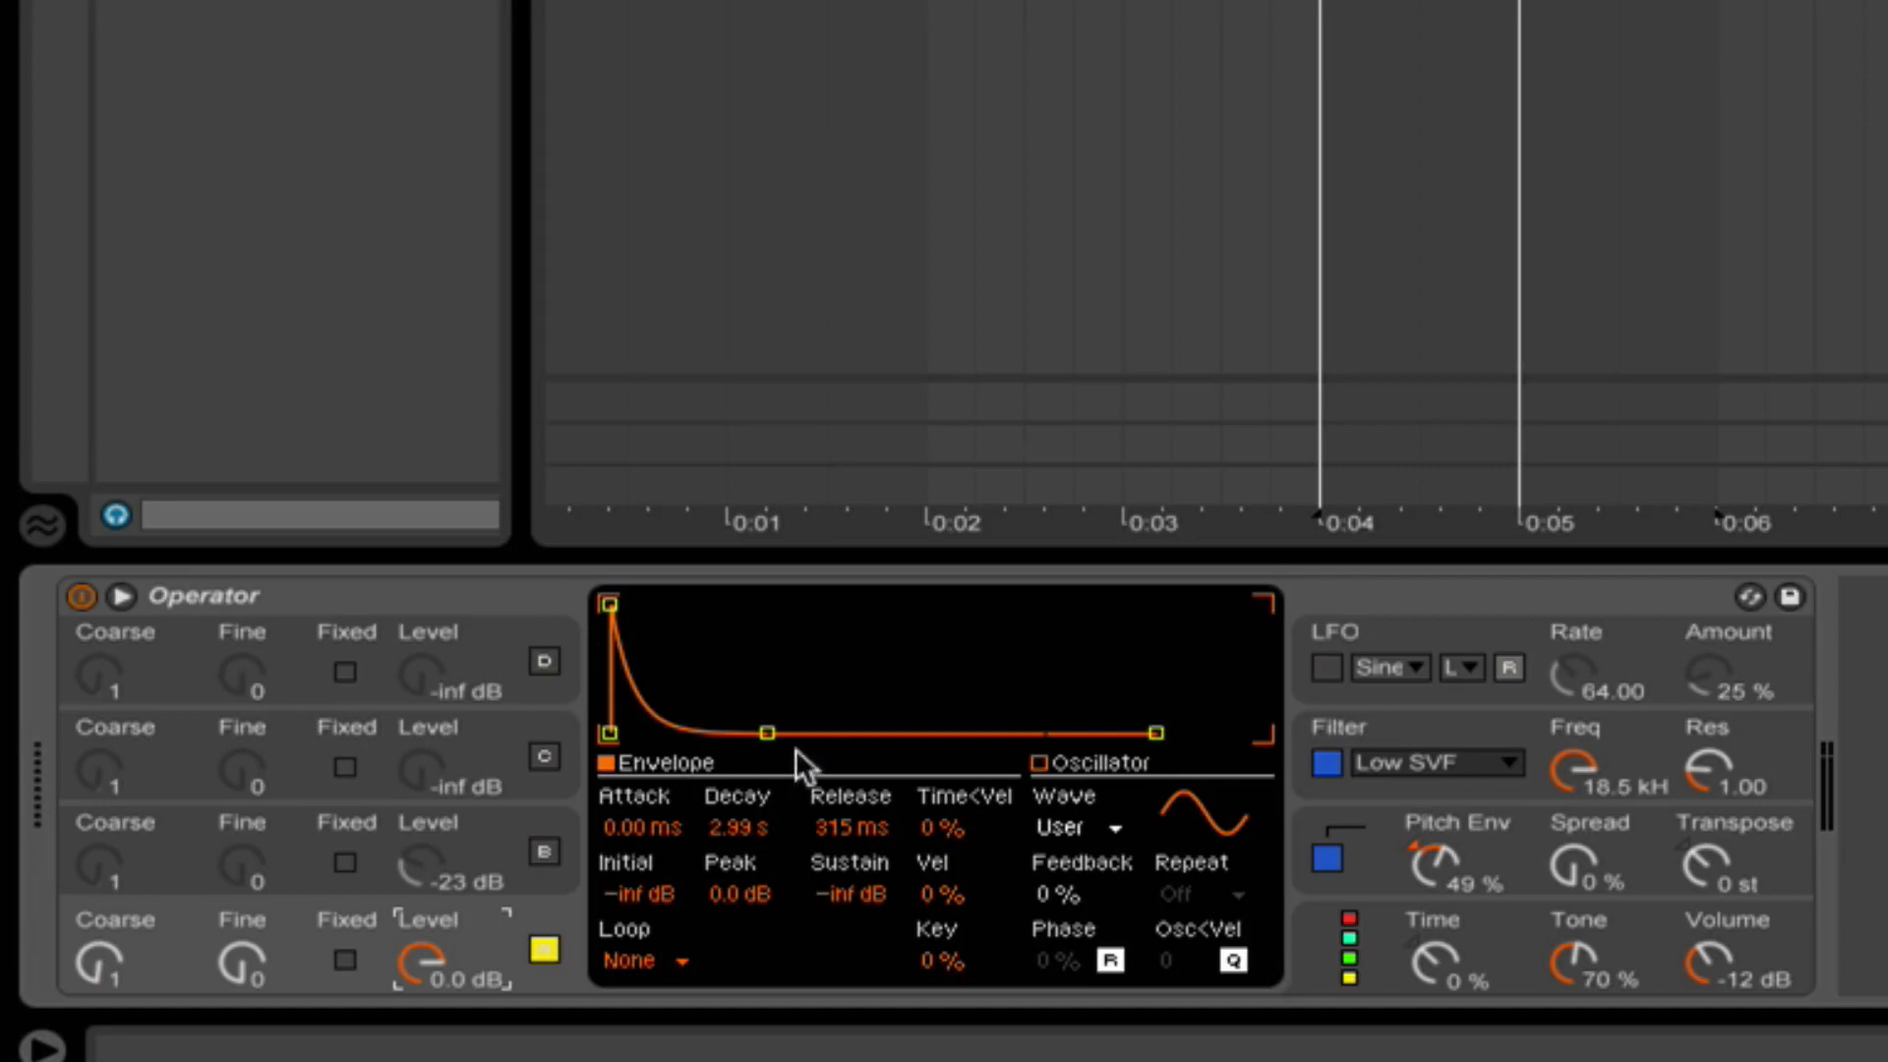
left_click(1327, 860)
key("space")
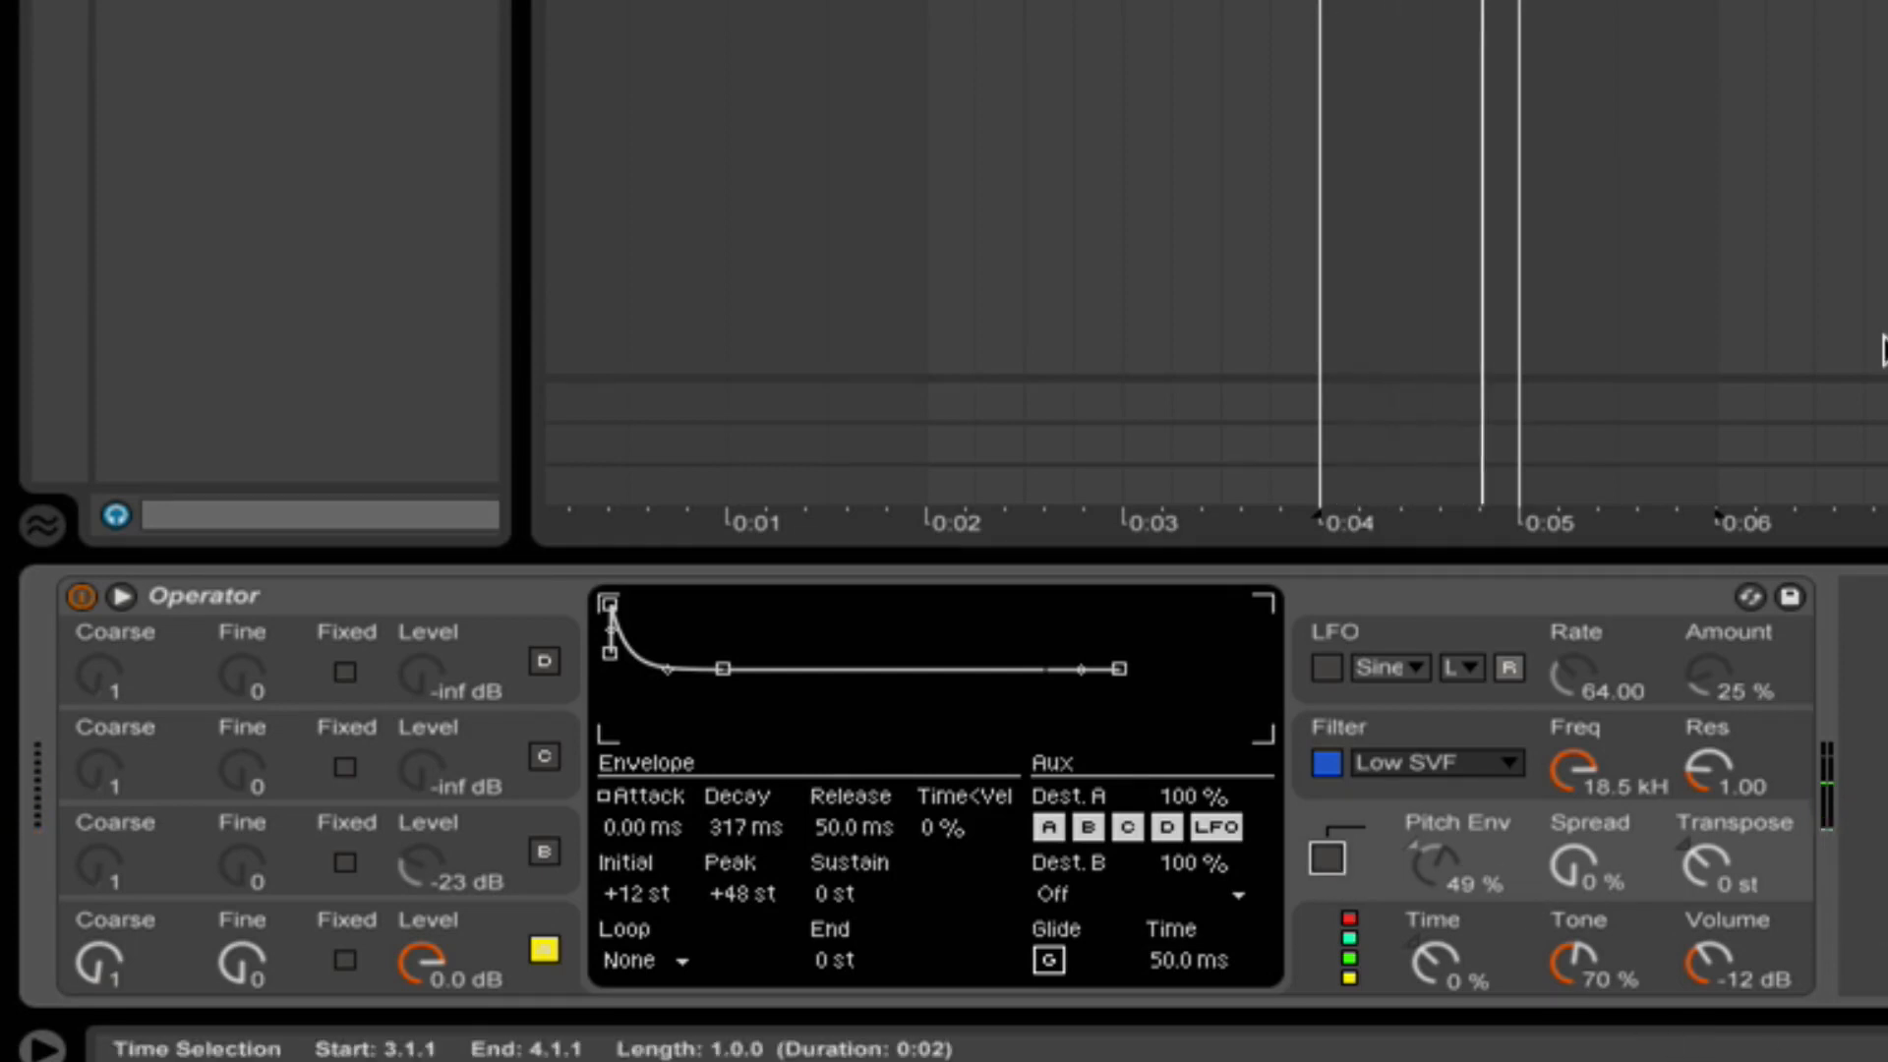
Re-enable the pitch envelope and try a nearly linear decay slope of about -3.4 % before returning it to 100 %.
left_click(1329, 858)
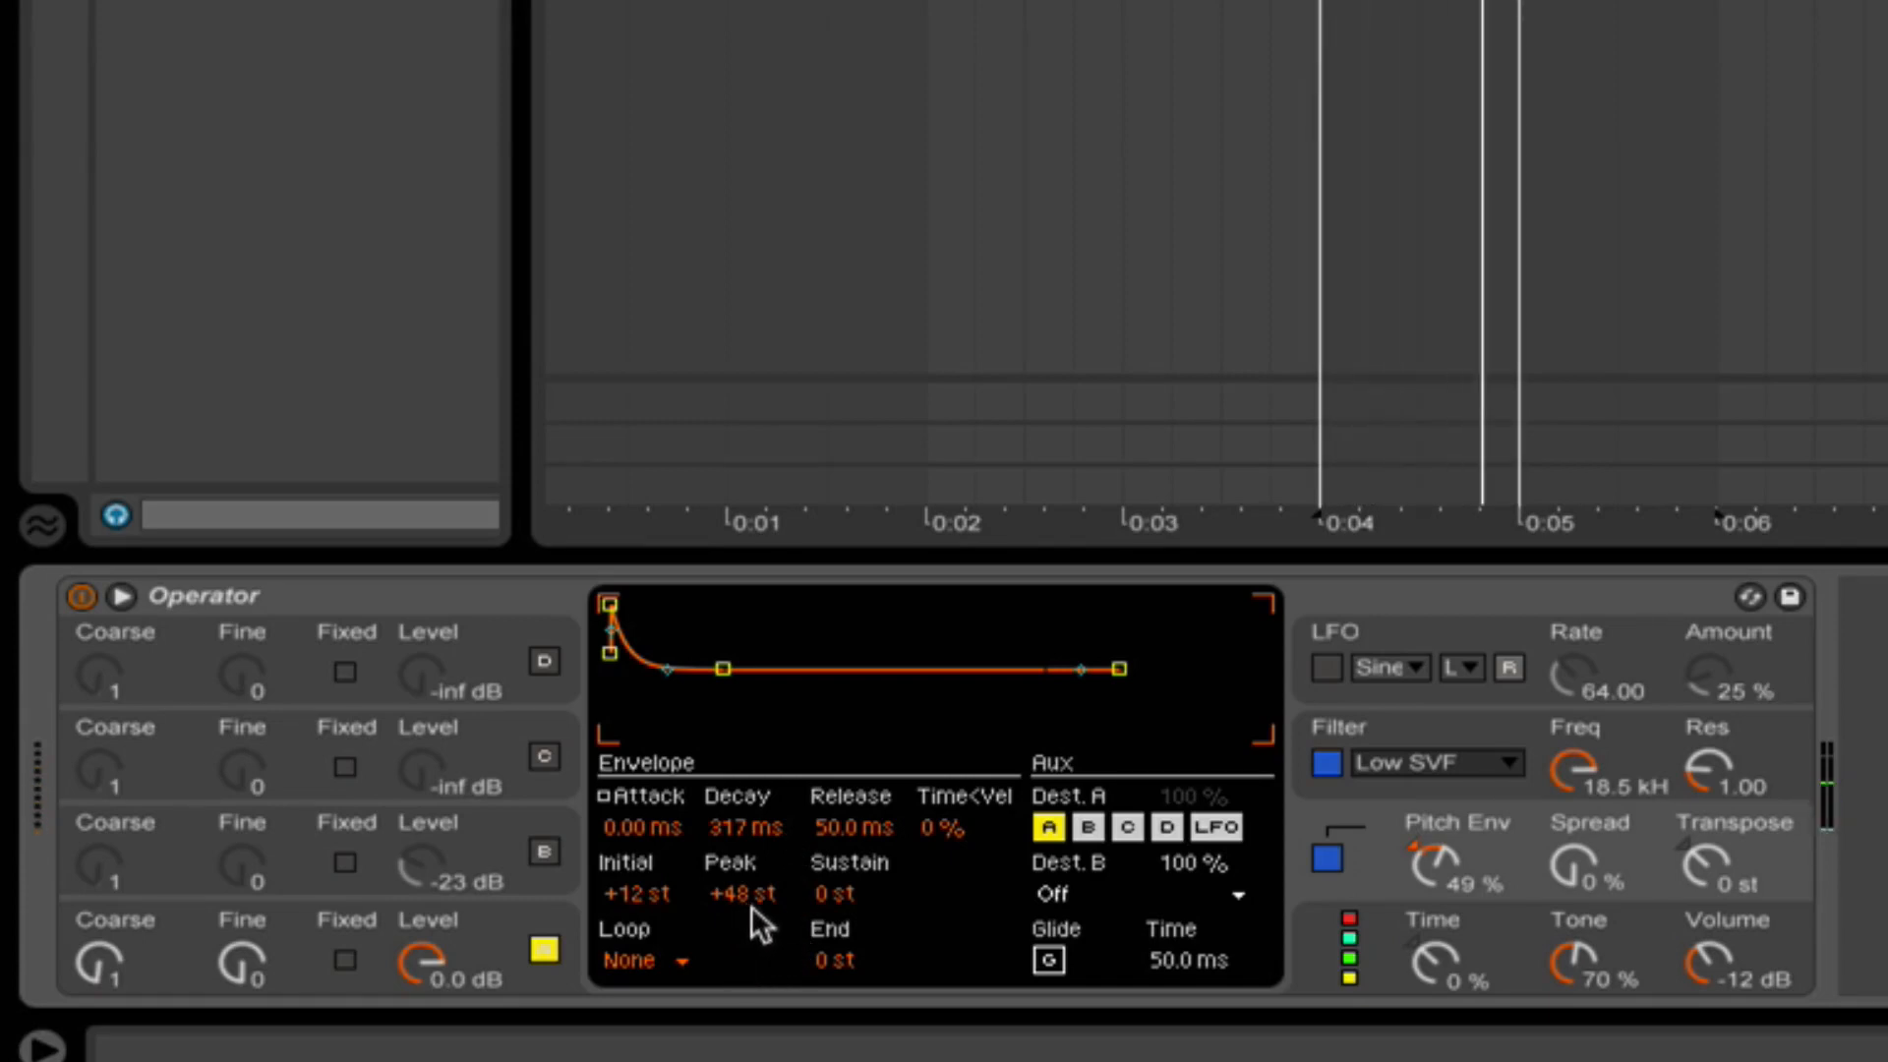
left_click_drag(668, 669, 667, 640)
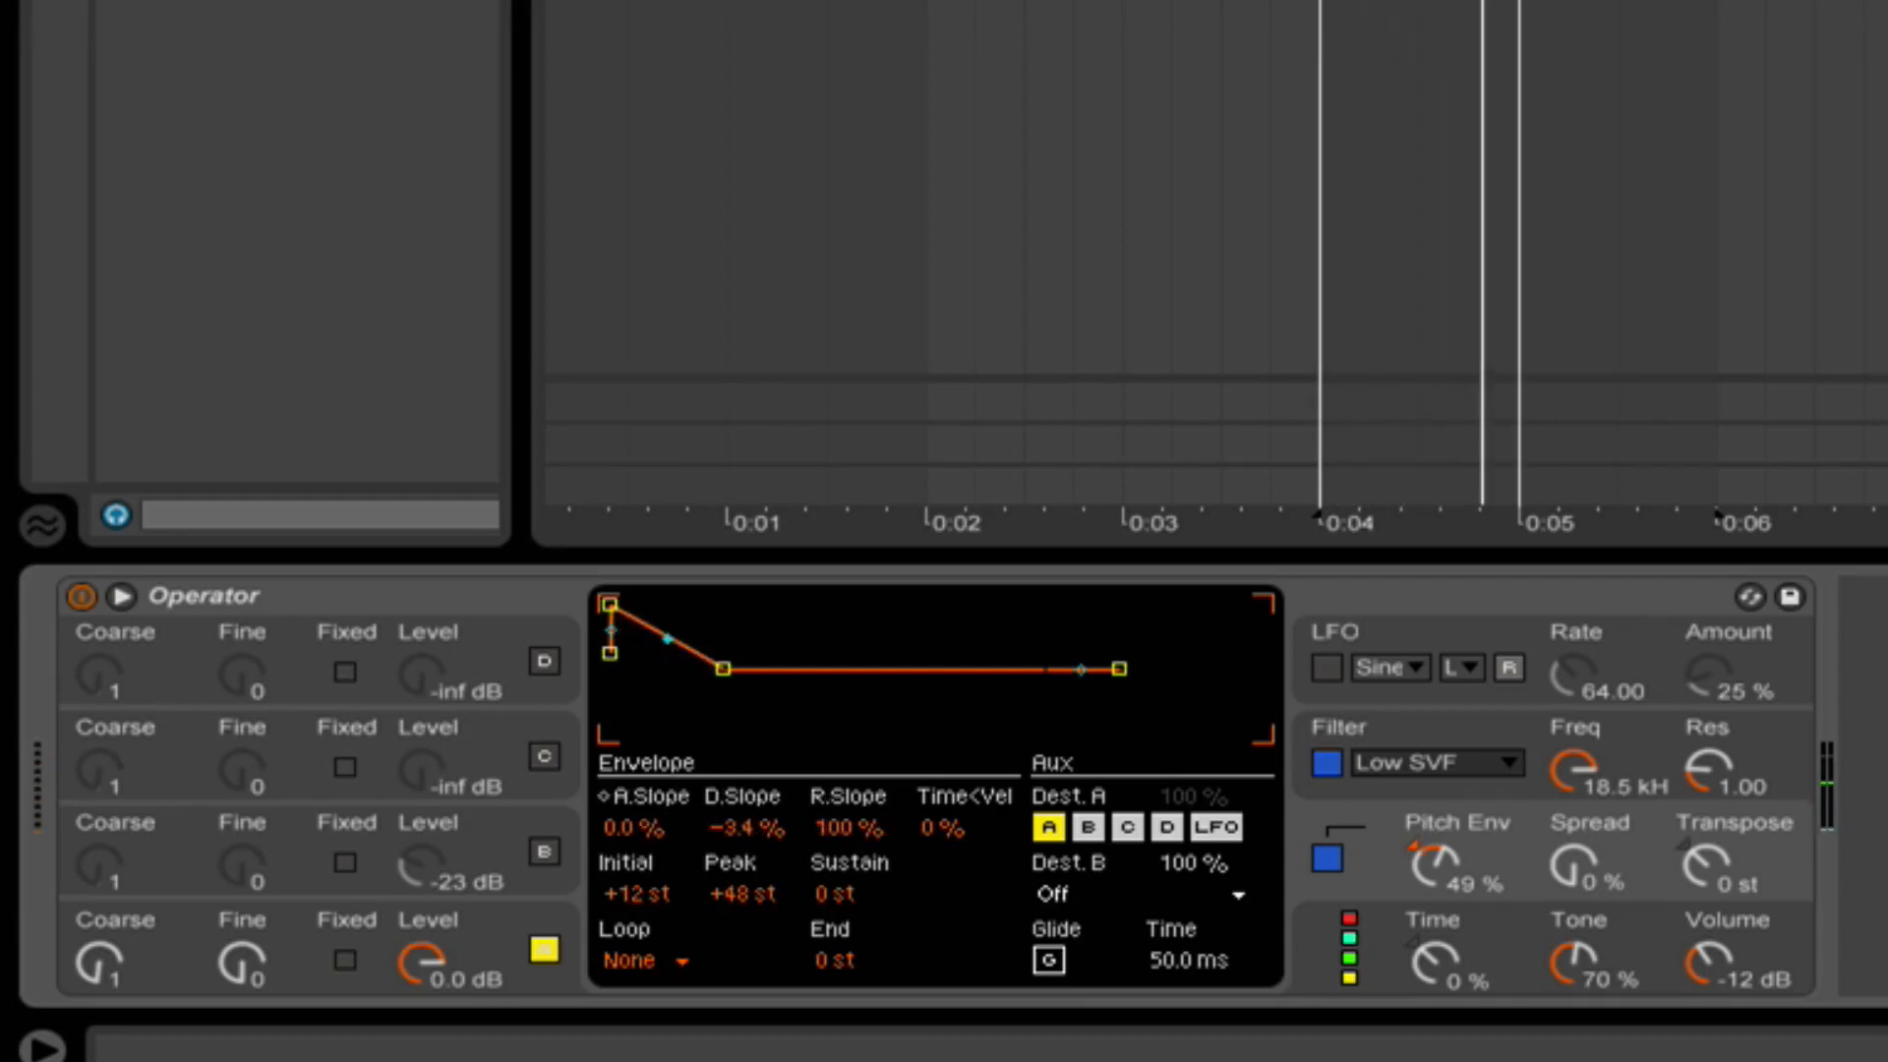
left_click_drag(668, 640, 668, 670)
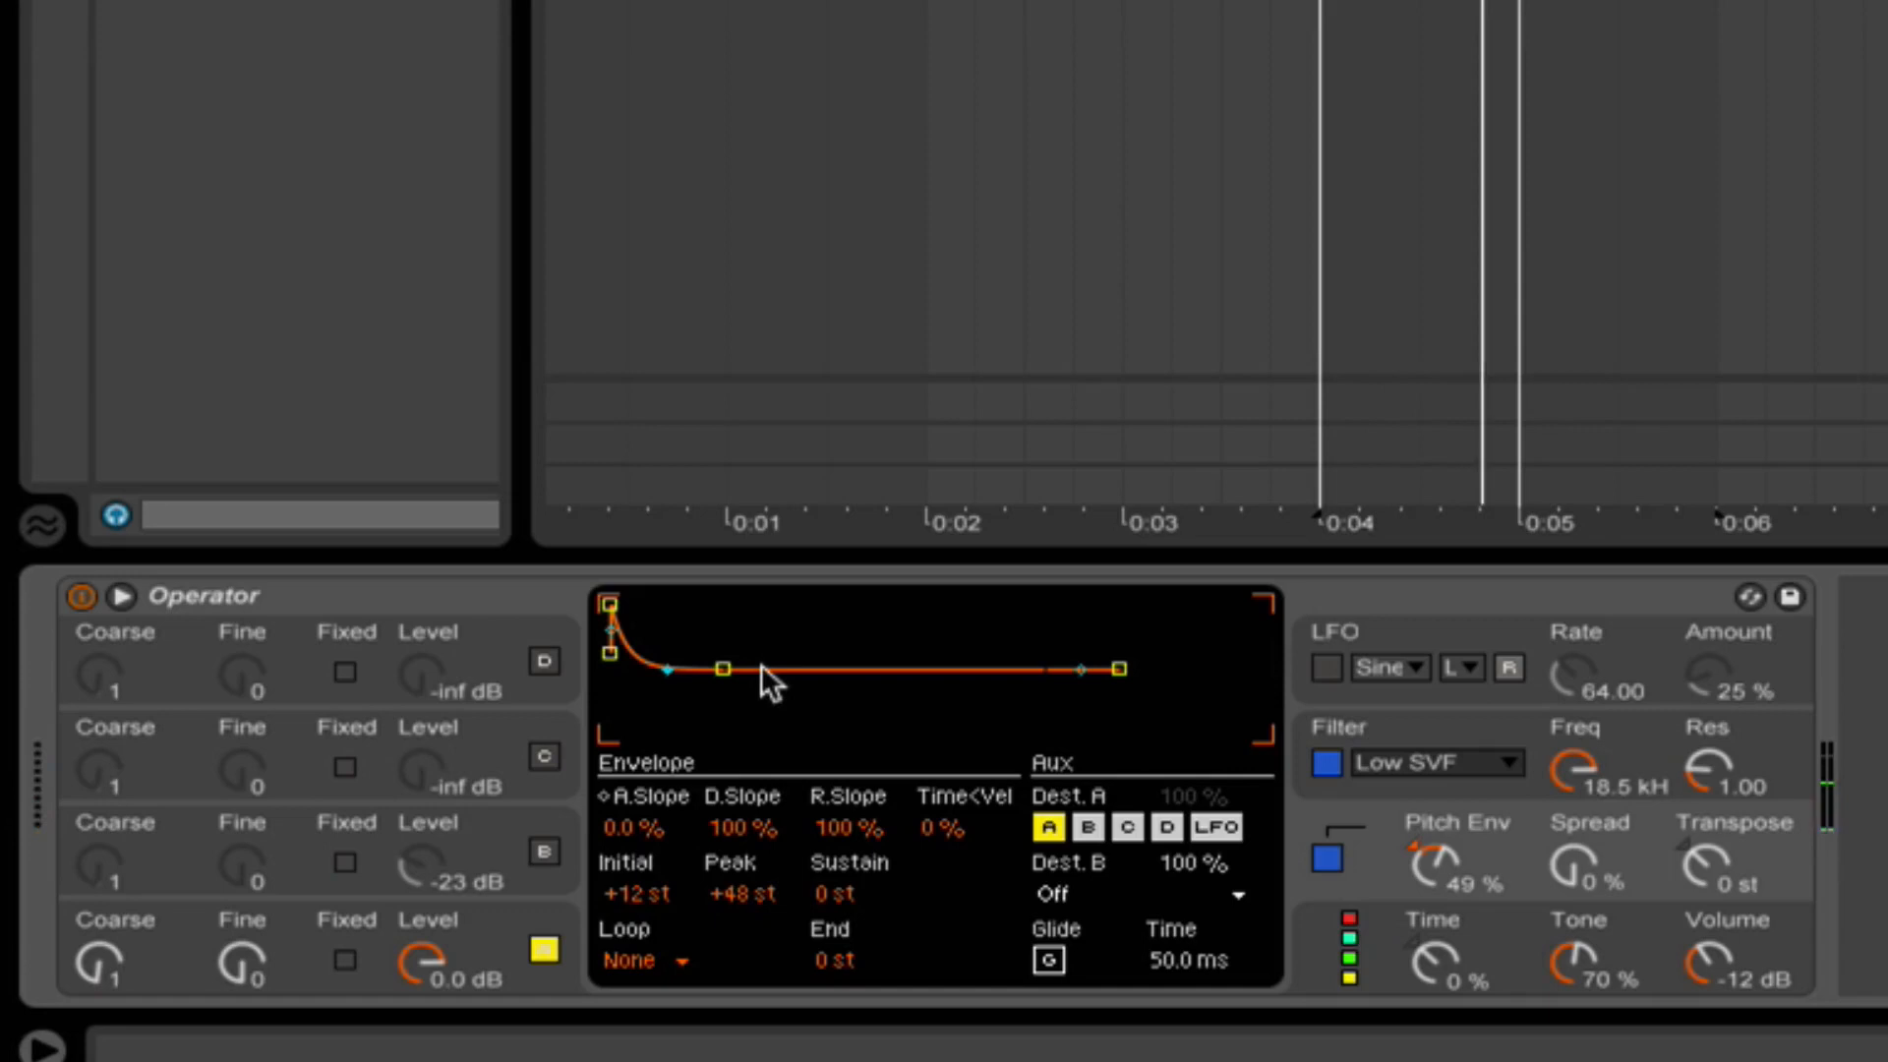
Switch oscillator B back on and examine its user waveform's harmonics.
left_click(511, 824)
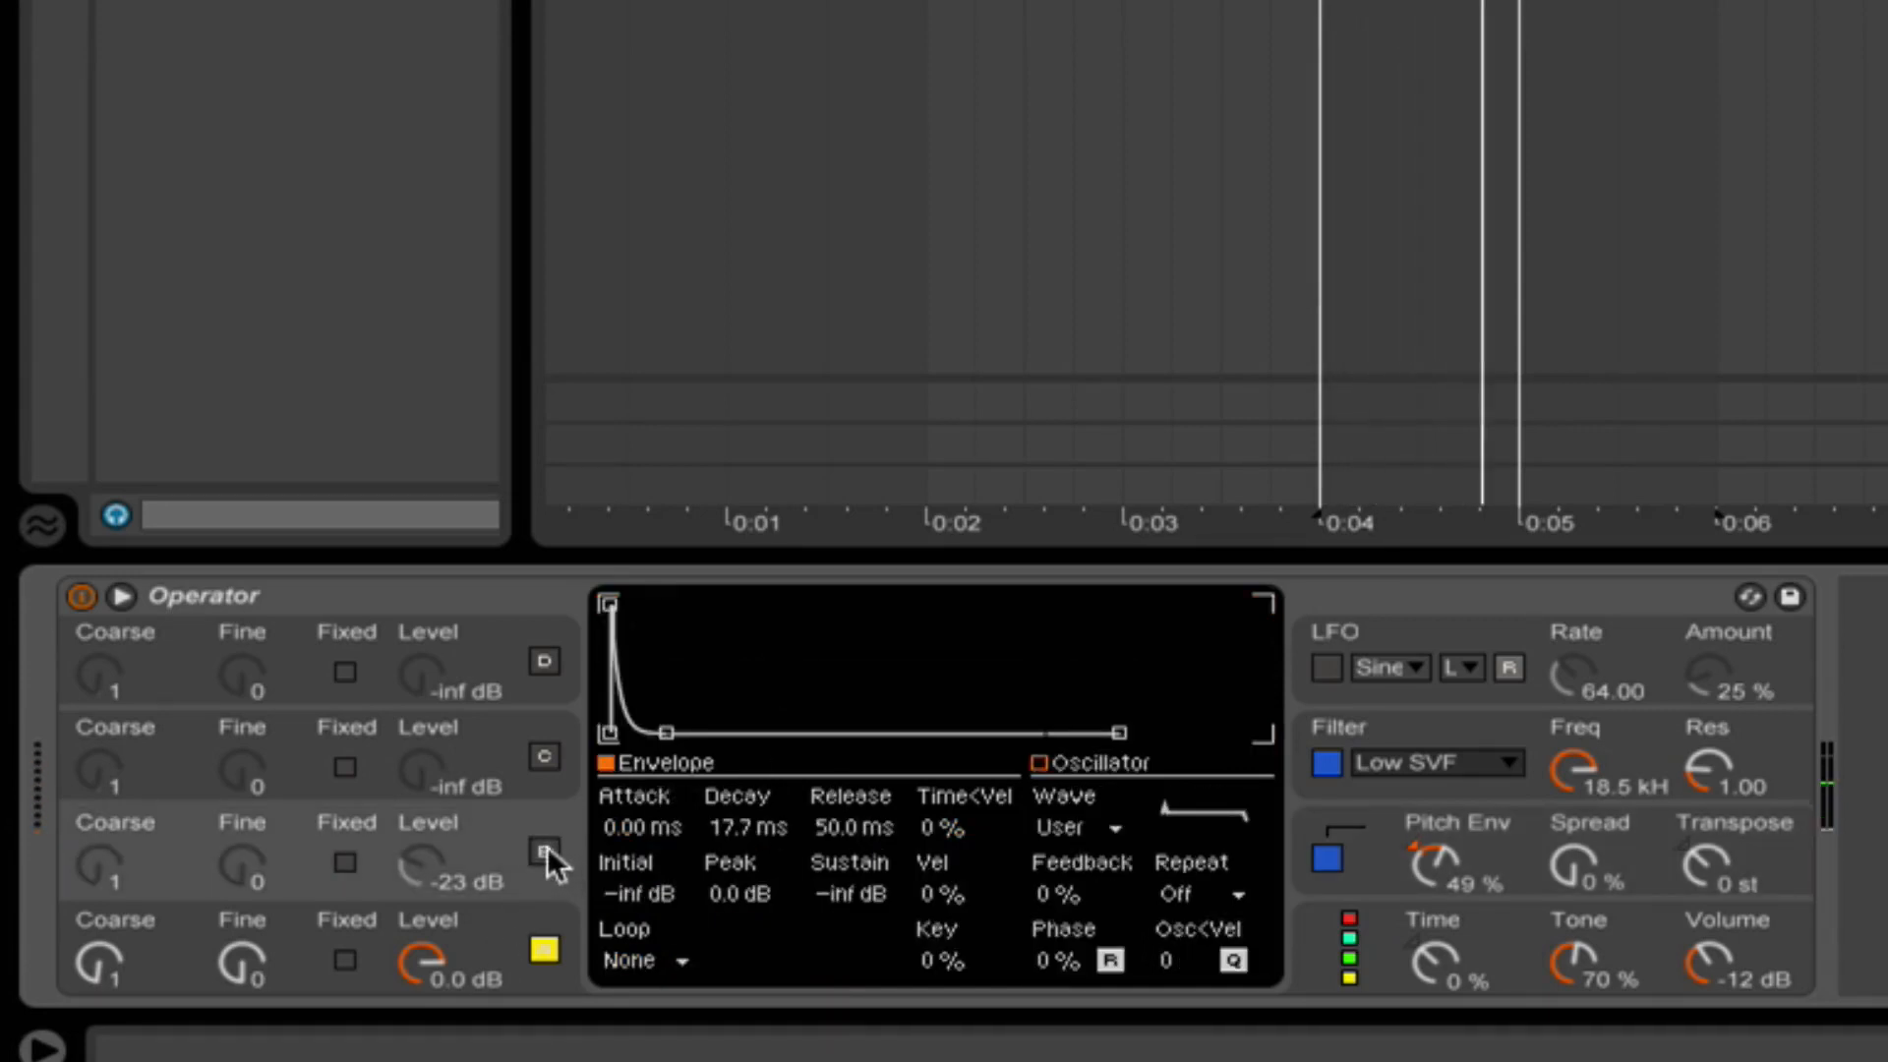
left_click(546, 850)
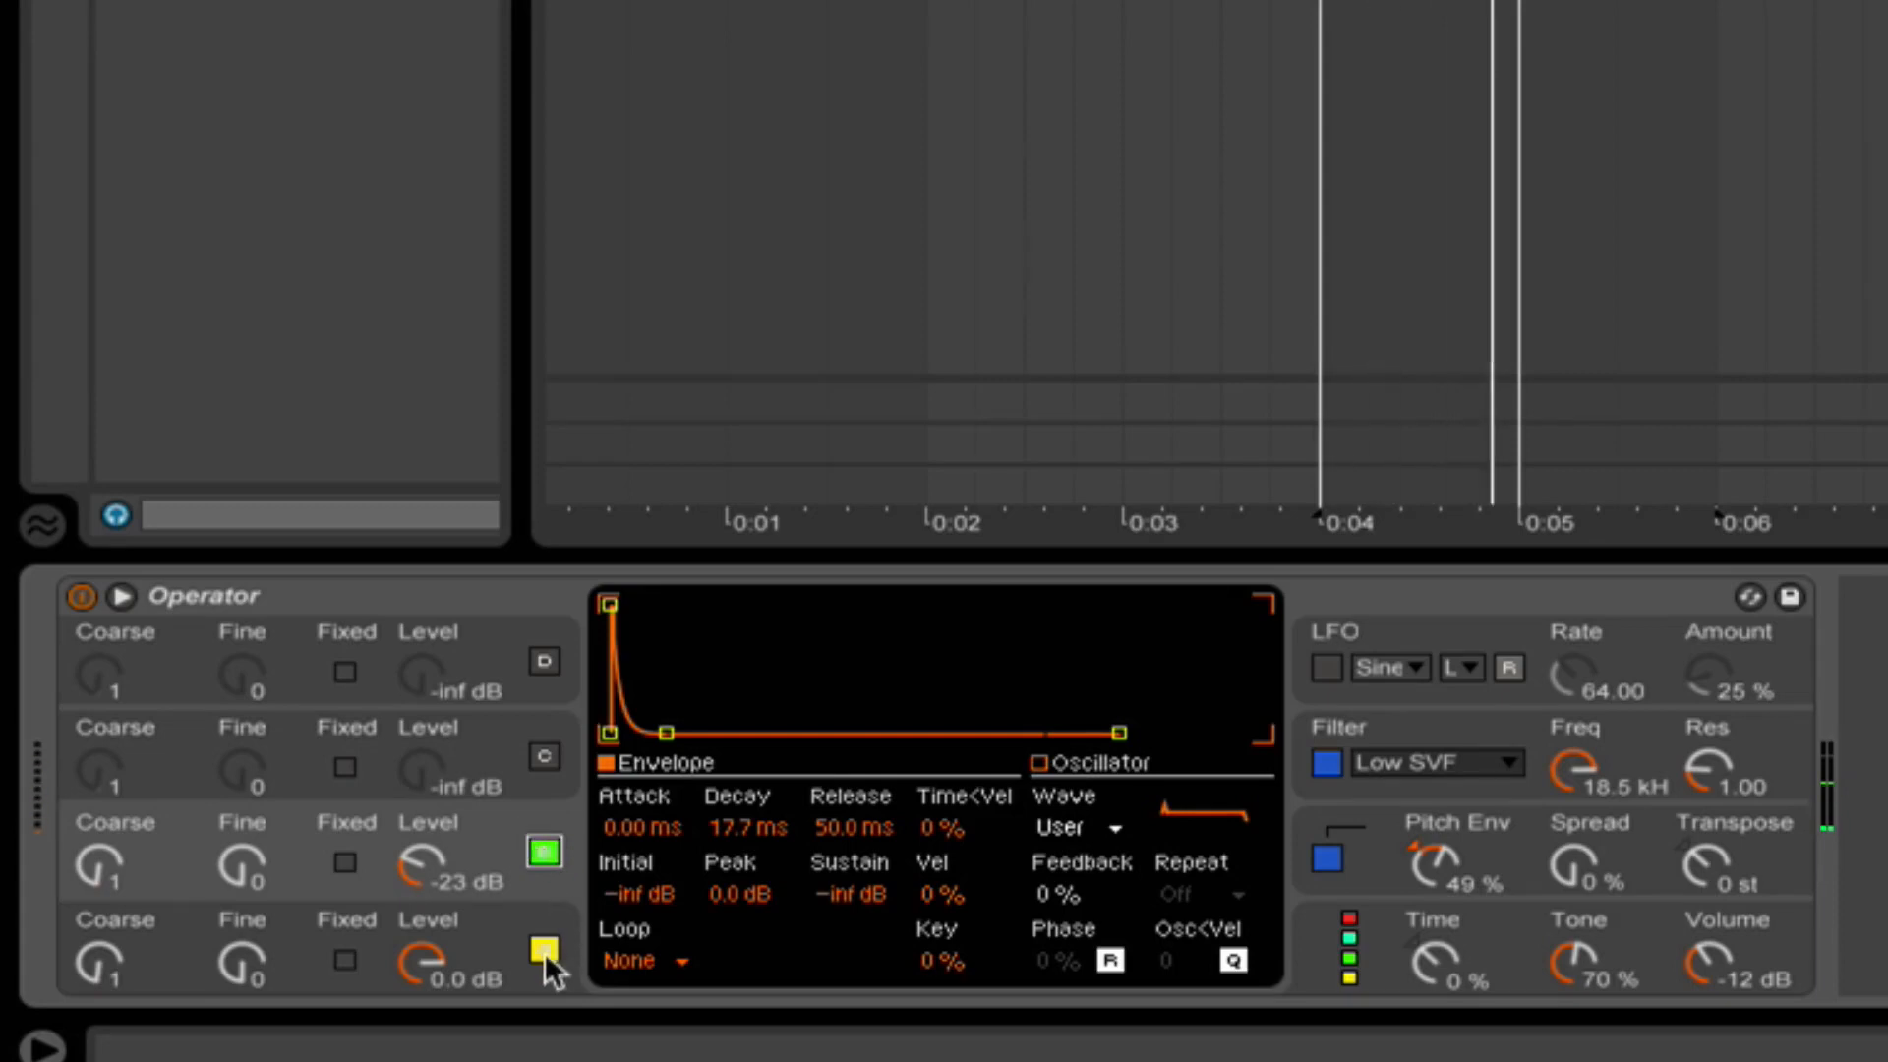
left_click(481, 824)
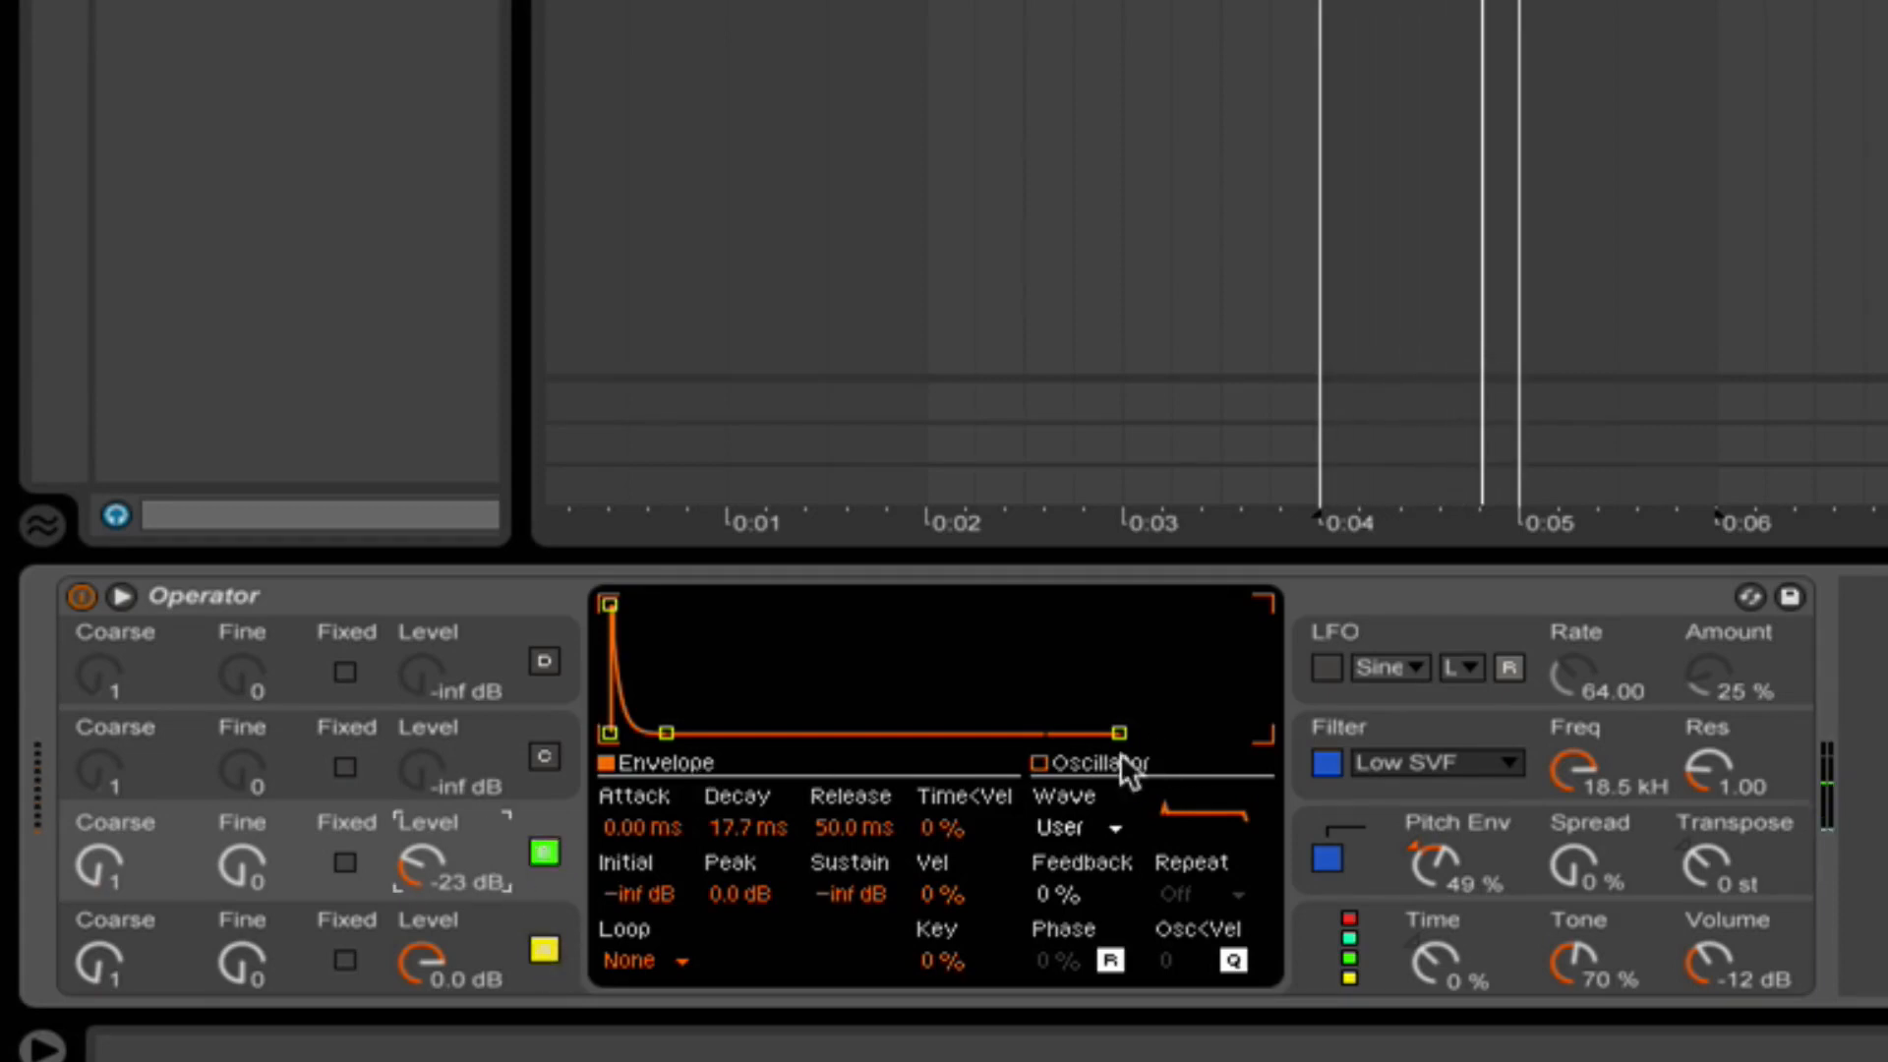
left_click(1084, 761)
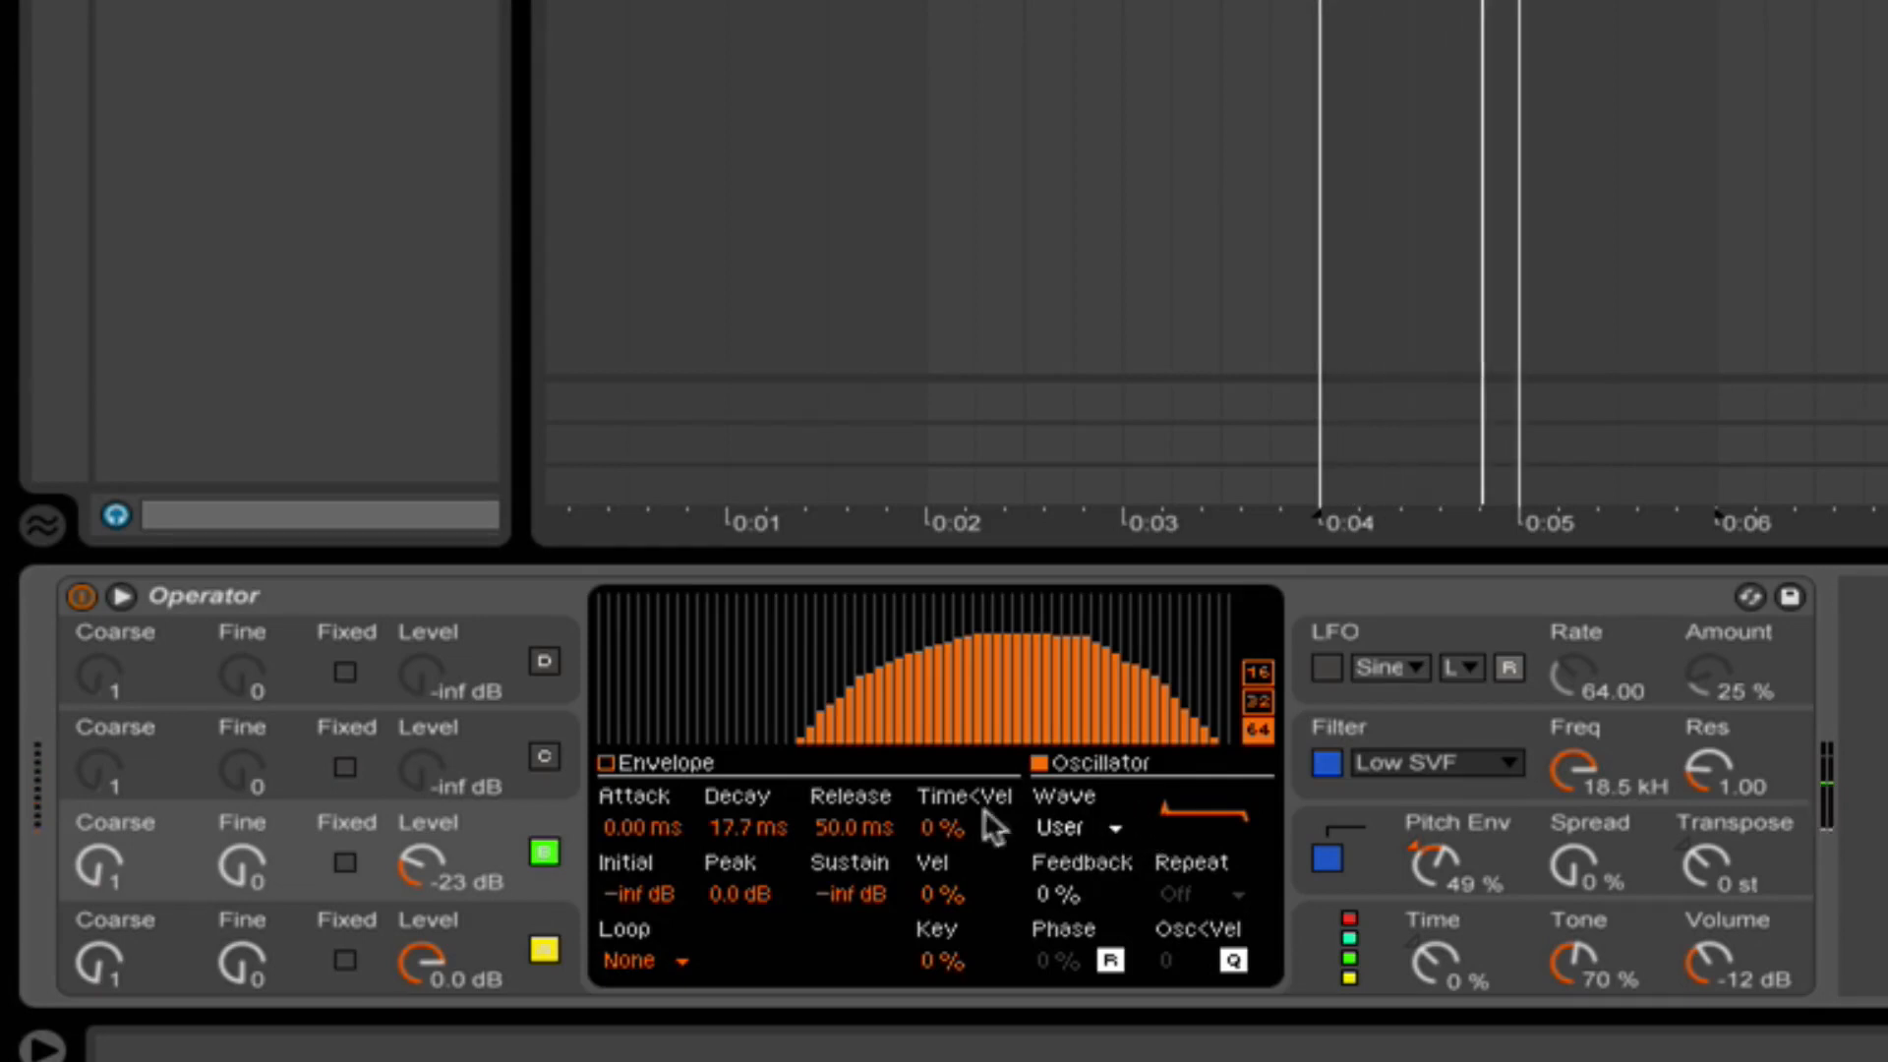
Try a long 8.12 s decay on oscillator B's envelope, and set the decay to about 20.1 ms.
left_click(605, 761)
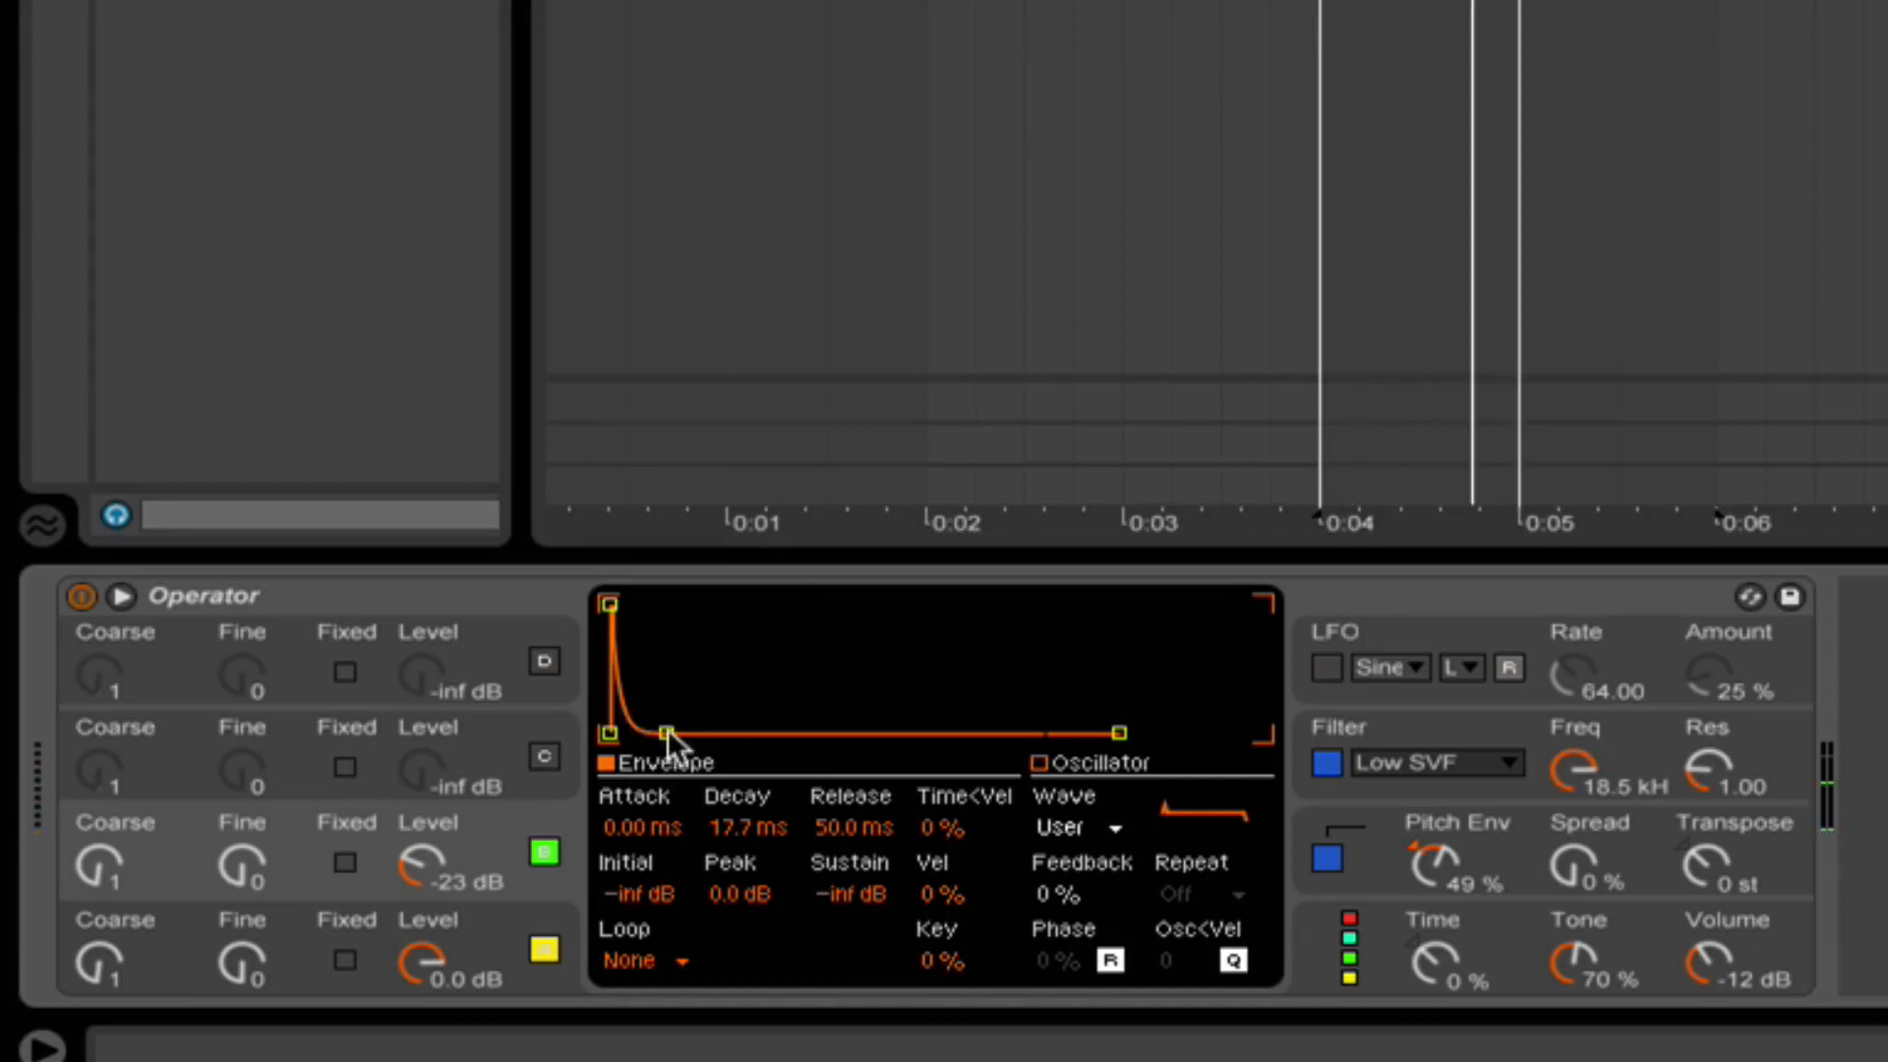
left_click_drag(668, 729, 787, 733)
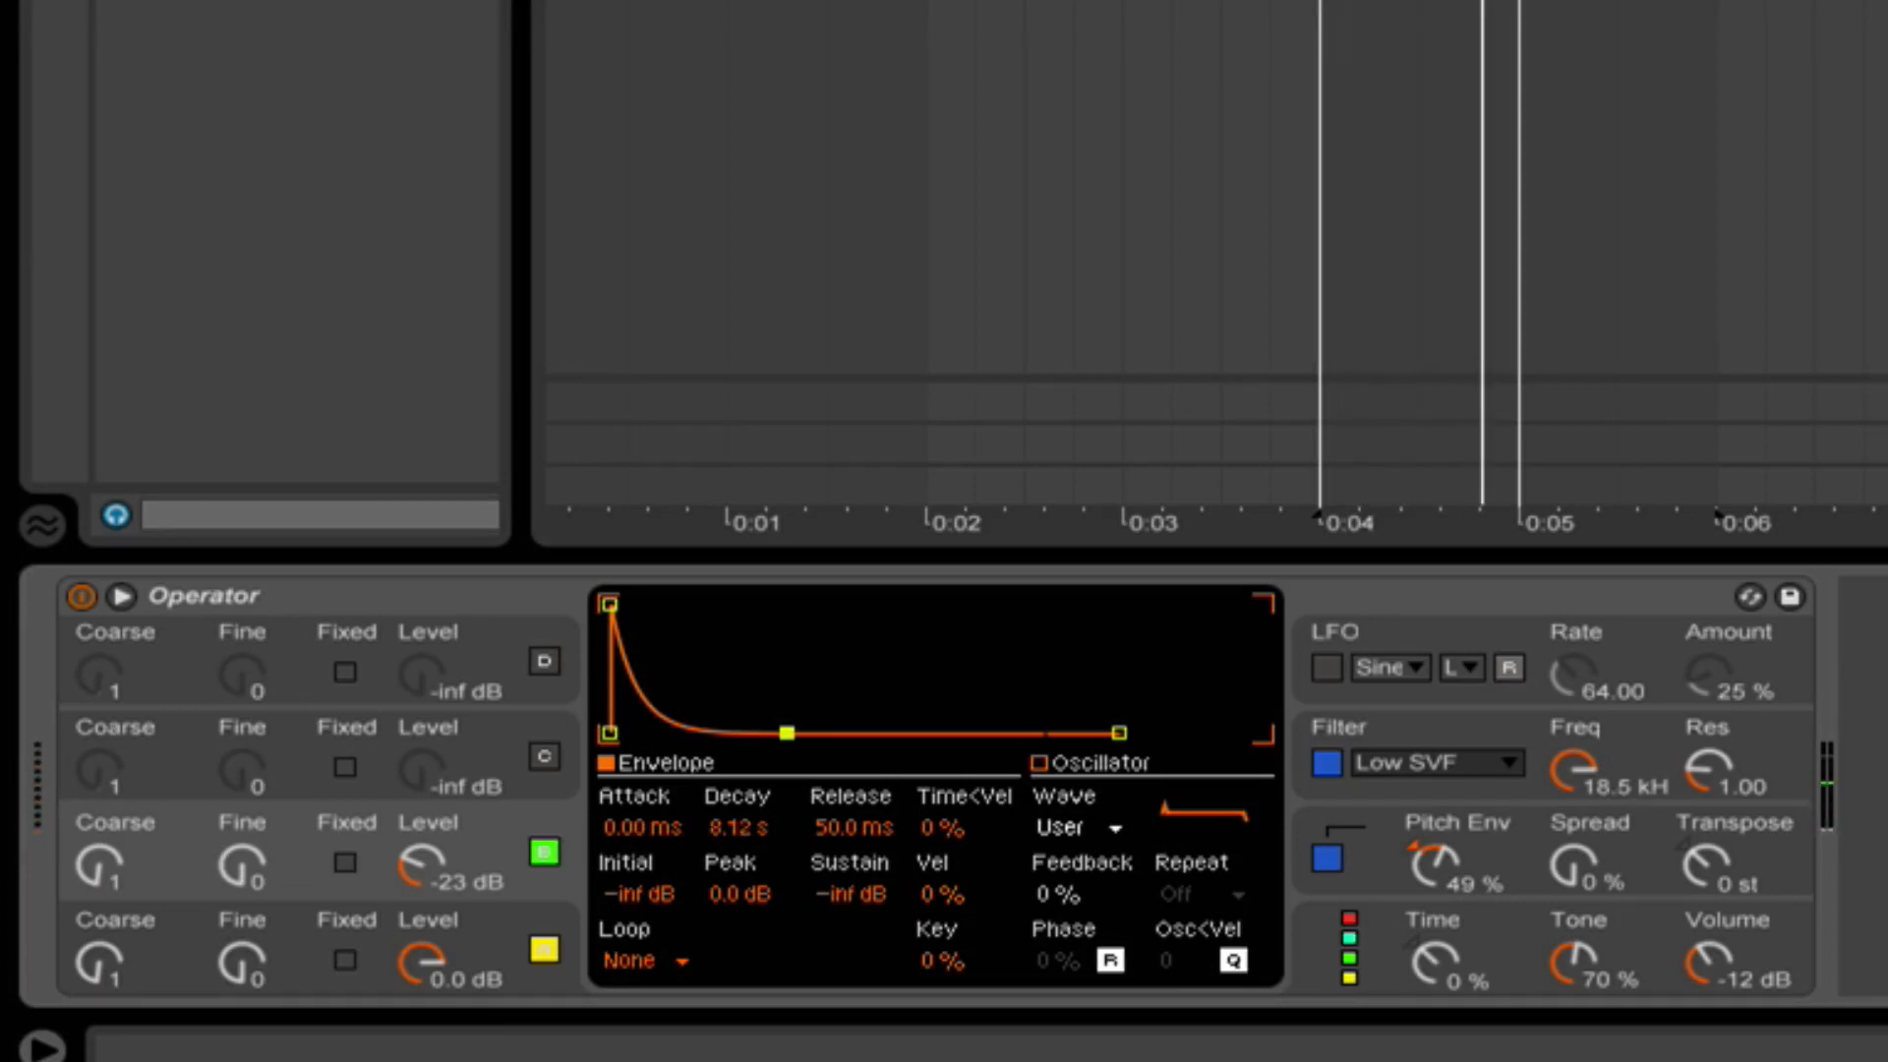
left_click_drag(787, 732, 669, 732)
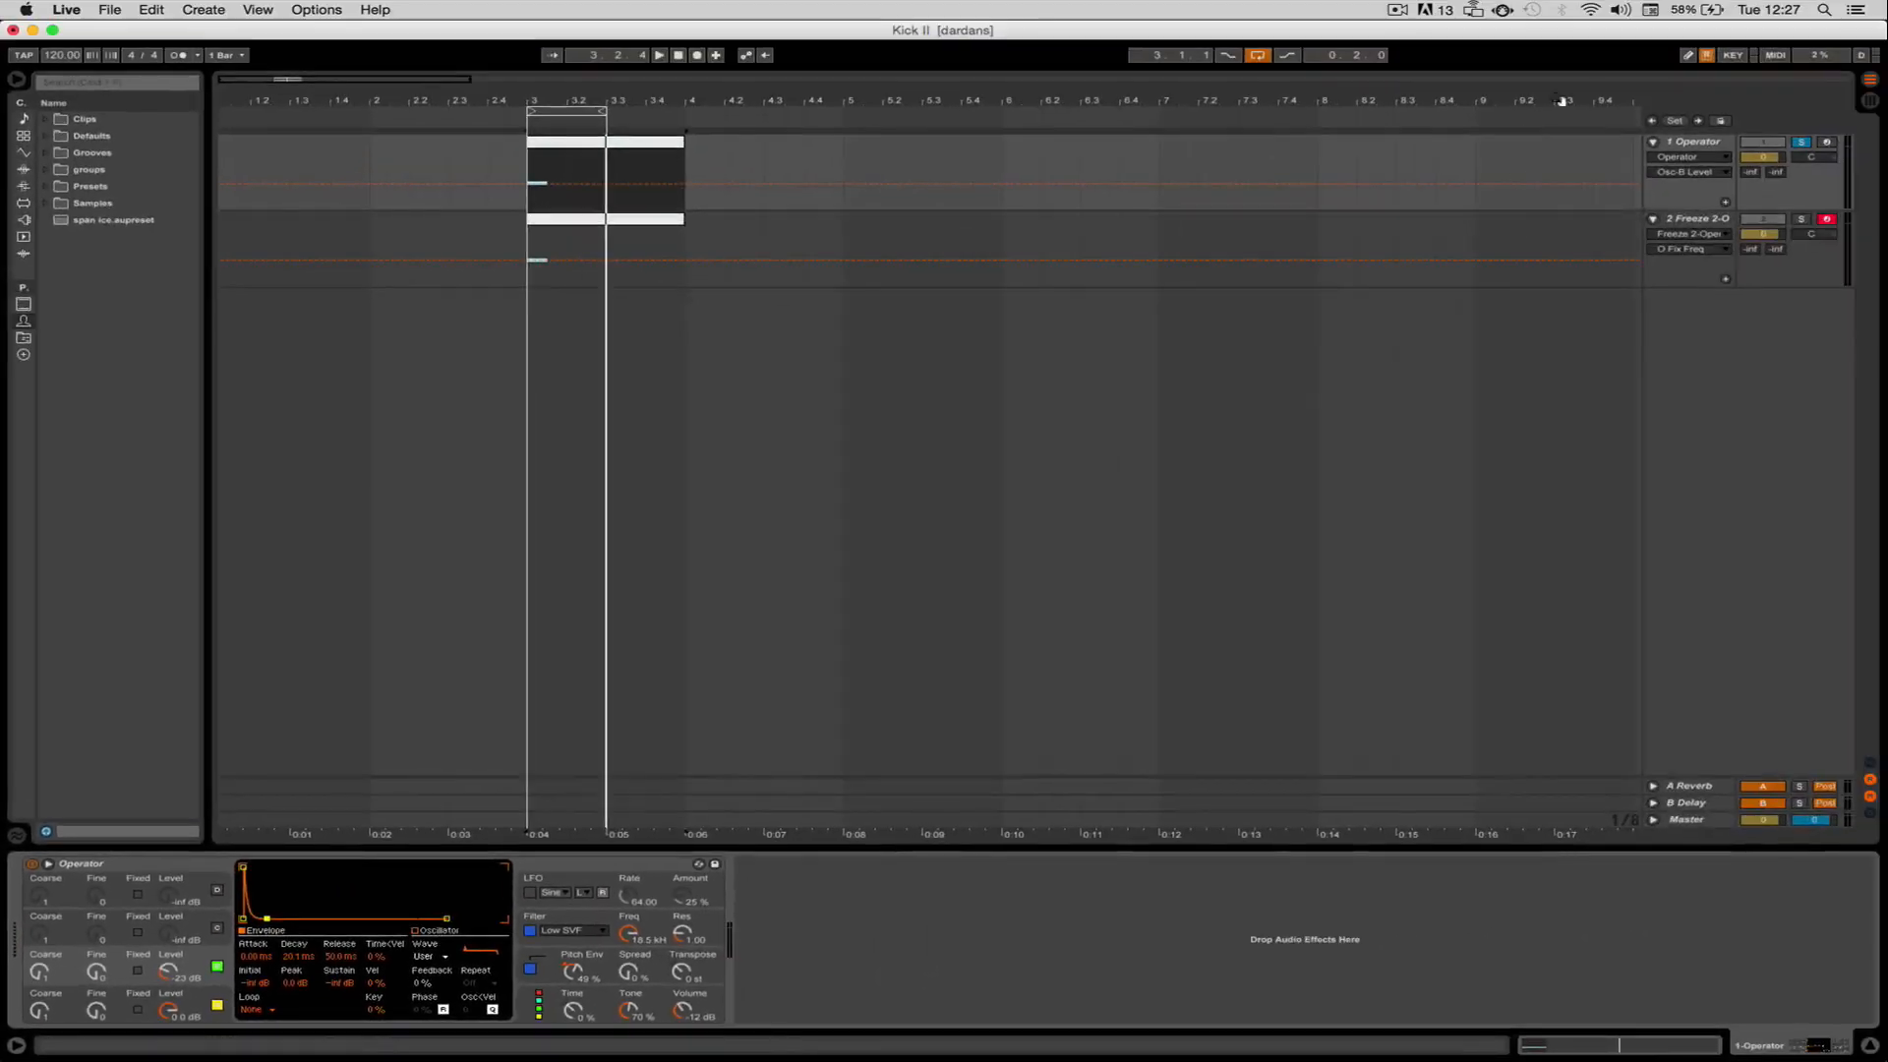
Freeze and flatten the Operator track to audio, and select the rendered clip at bar 3.
right_click(1694, 147)
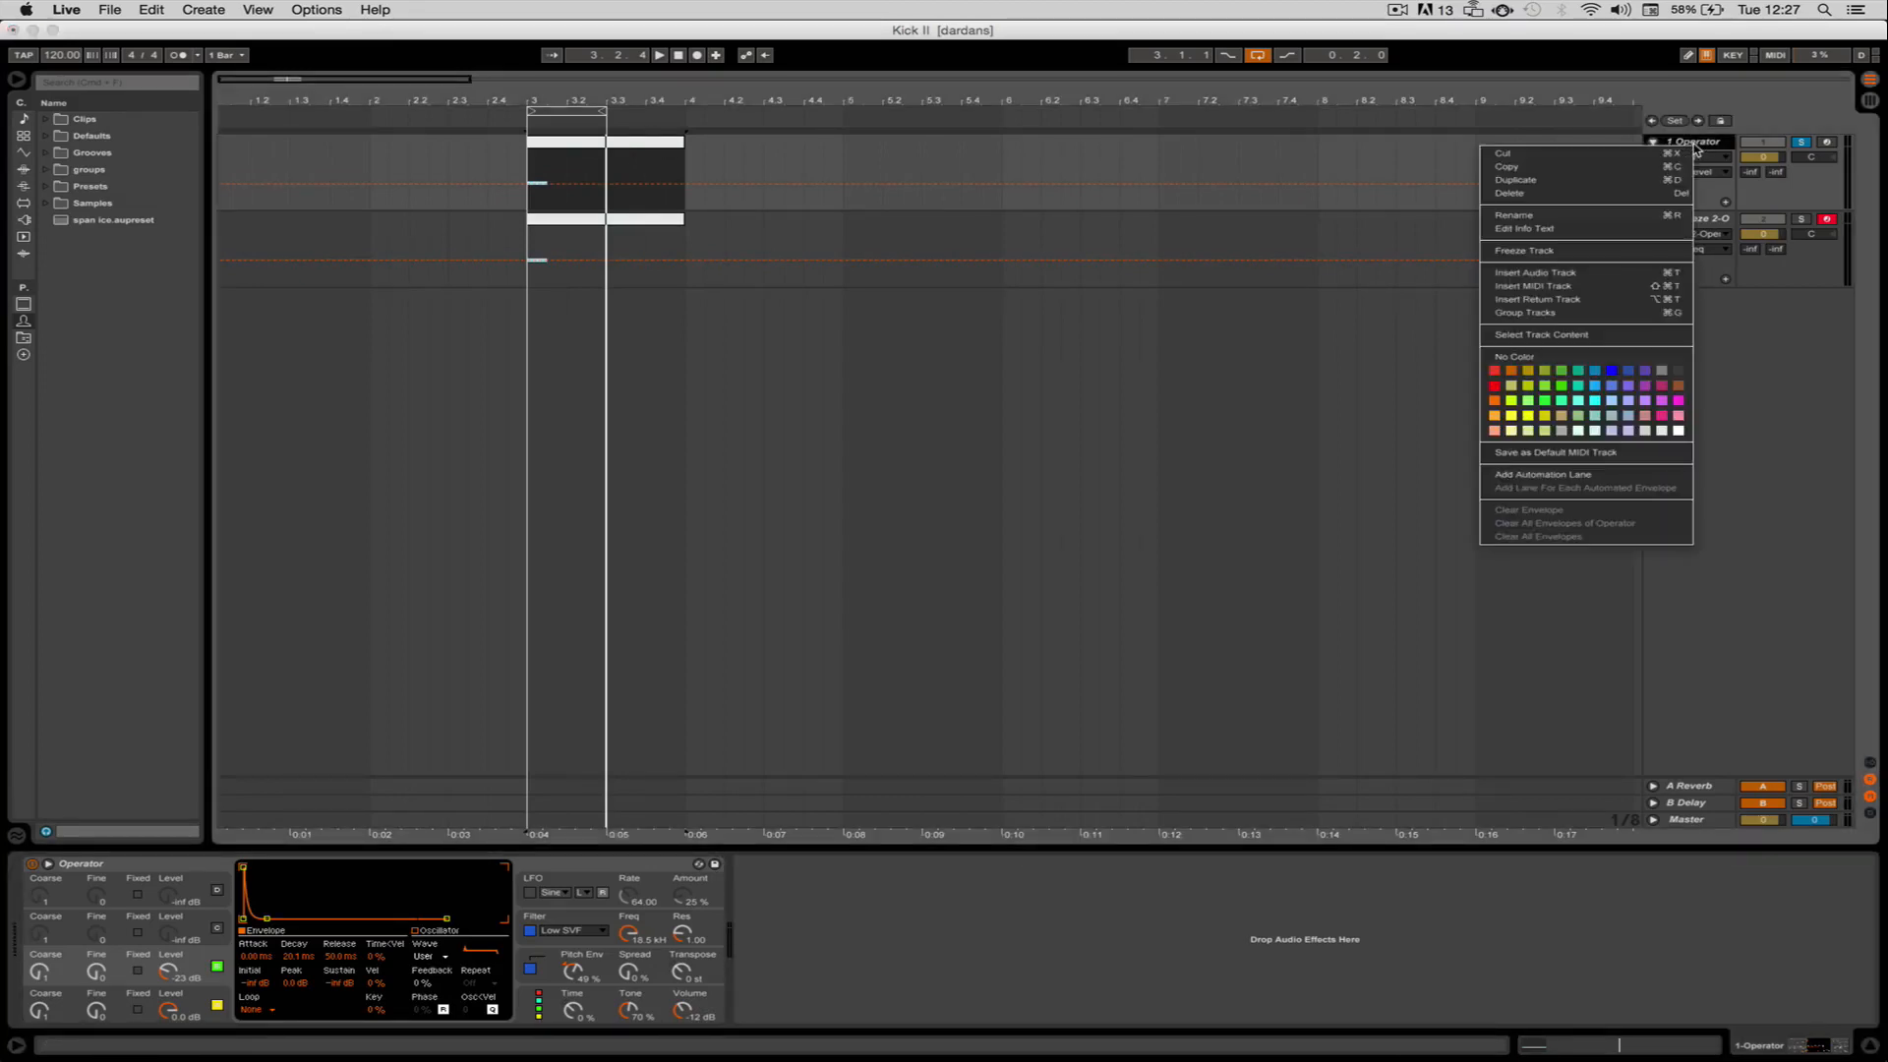
left_click(1558, 251)
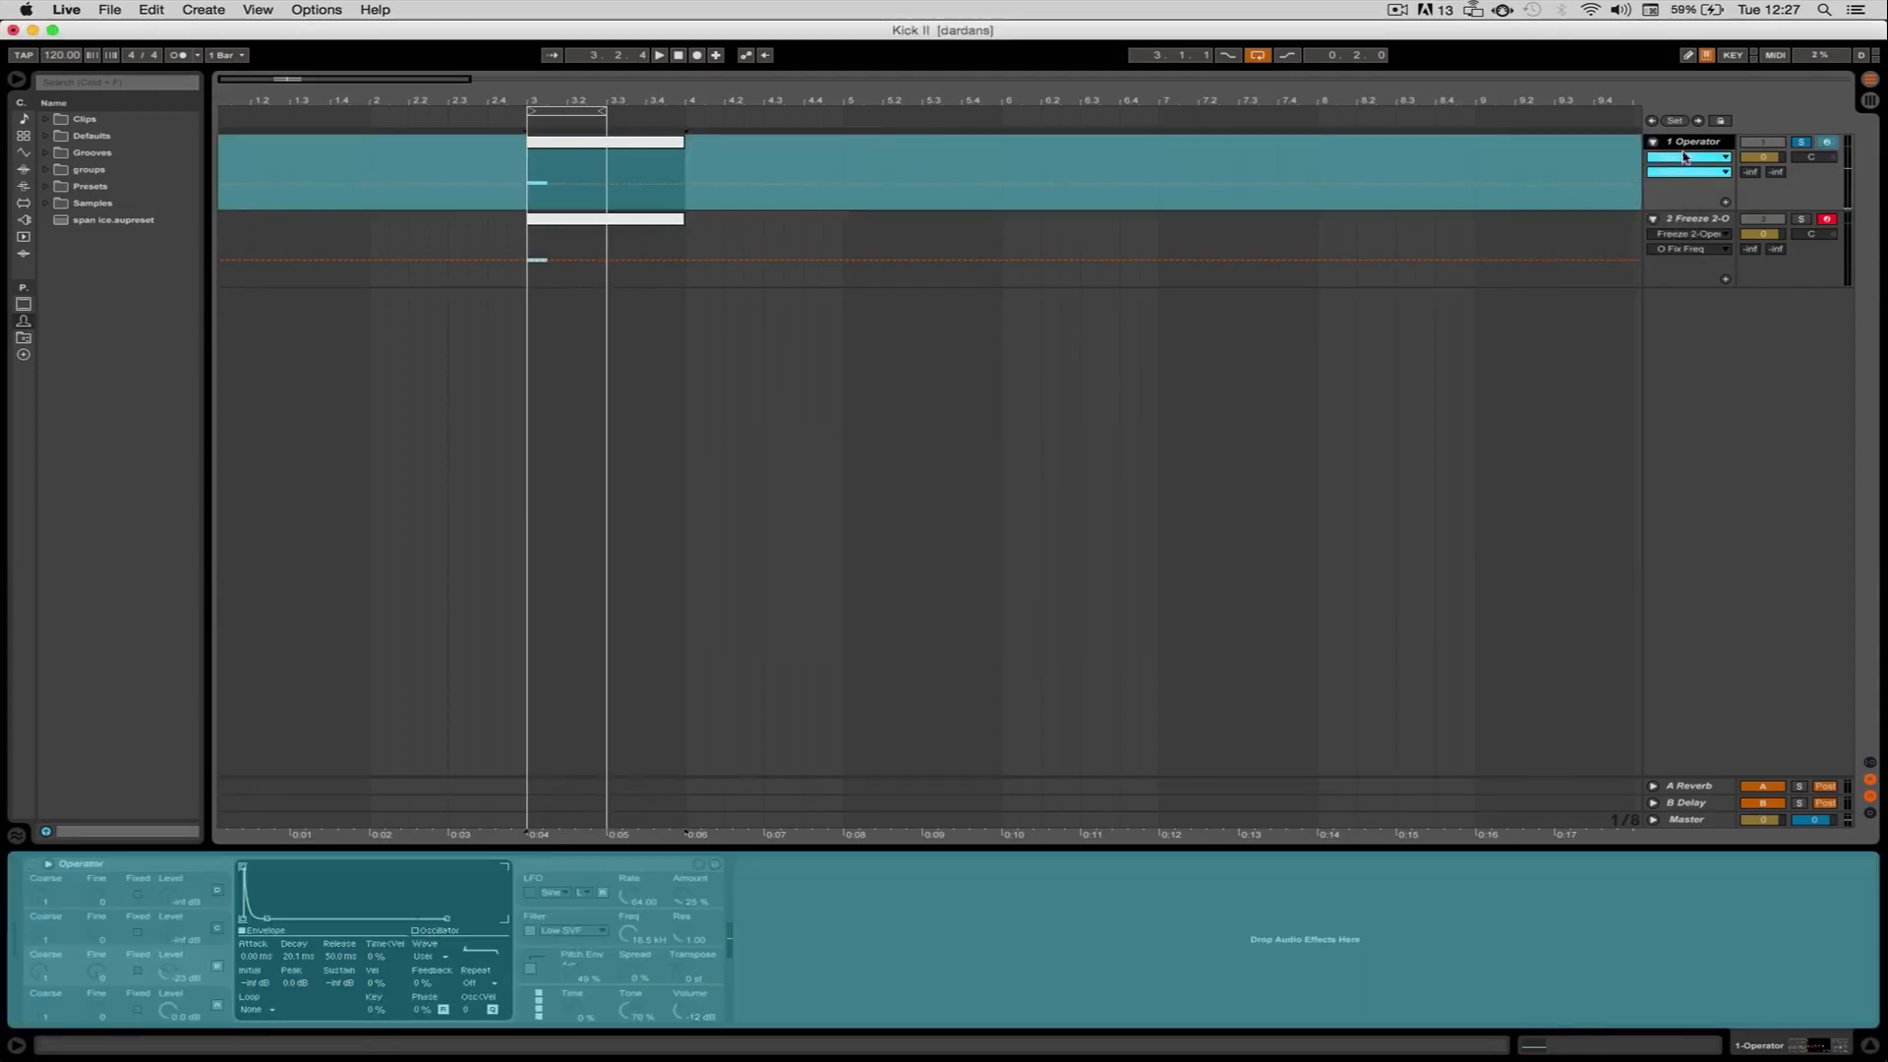
right_click(1691, 147)
left_click(1561, 262)
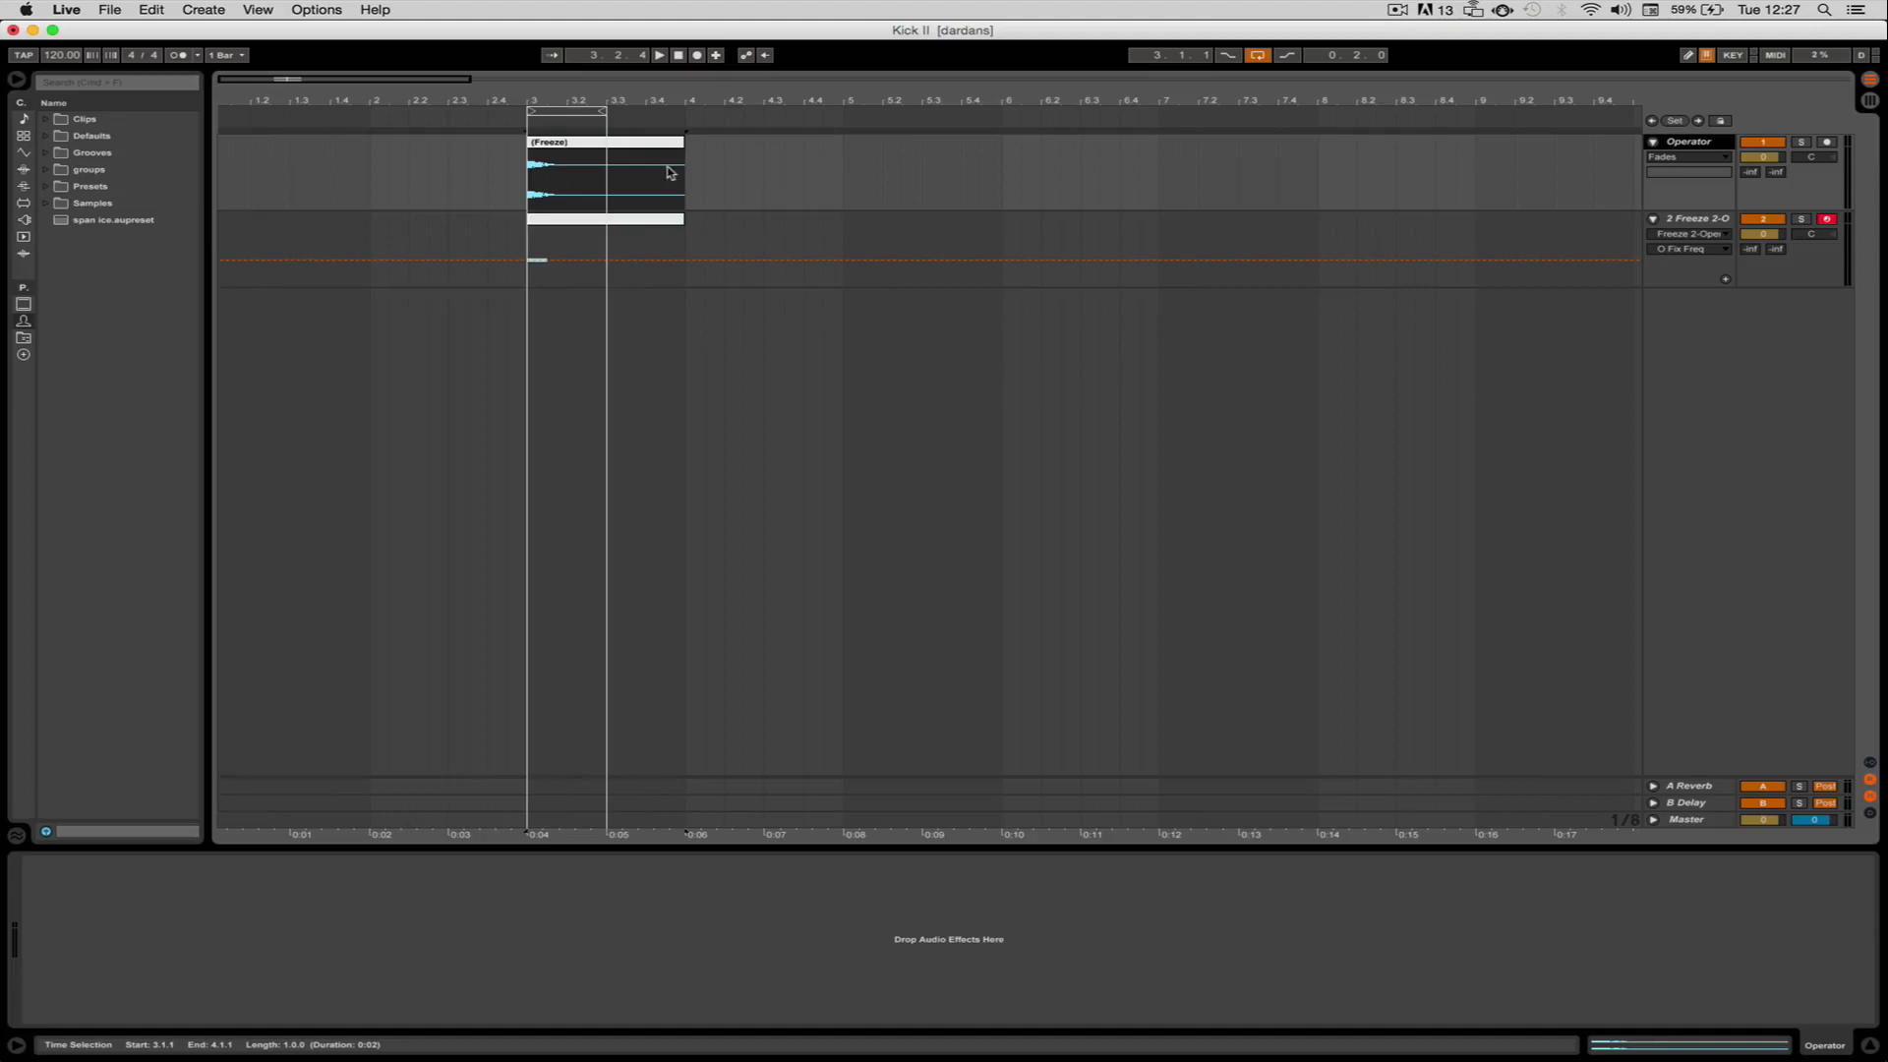
left_click(627, 150)
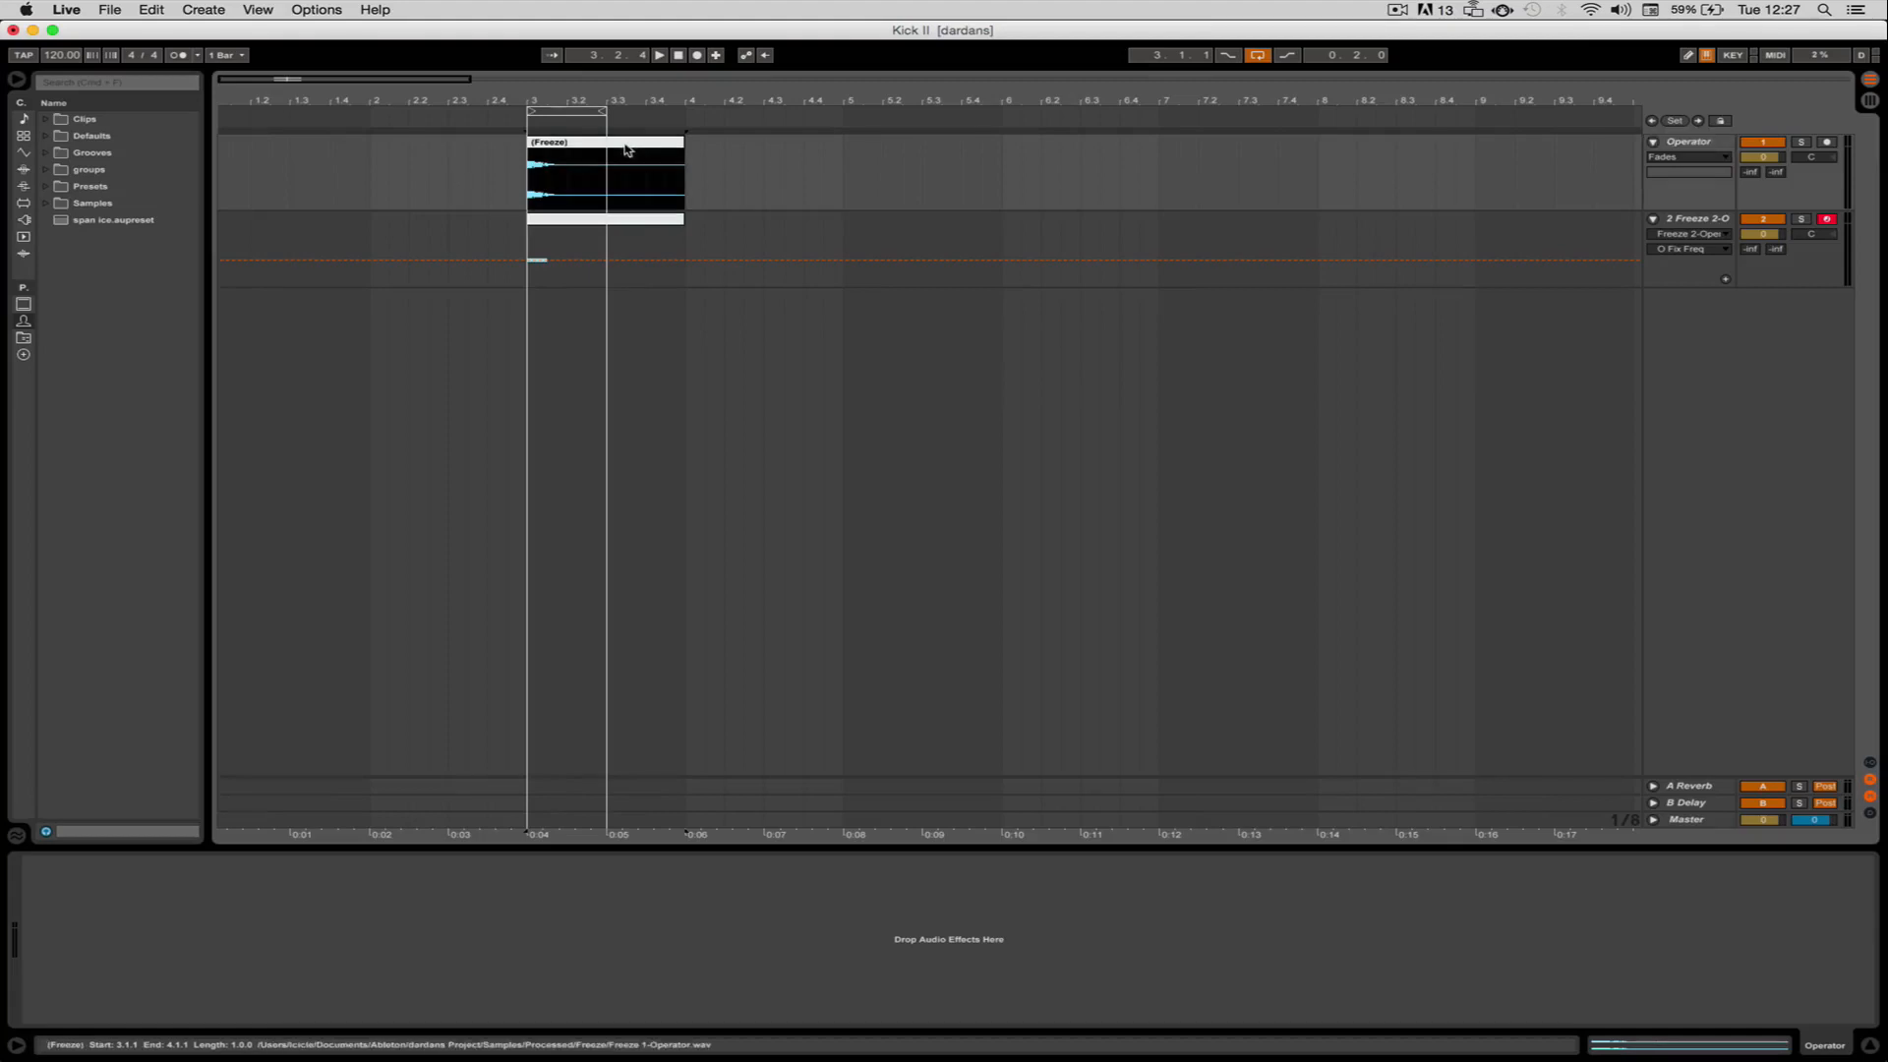
left_click(547, 150)
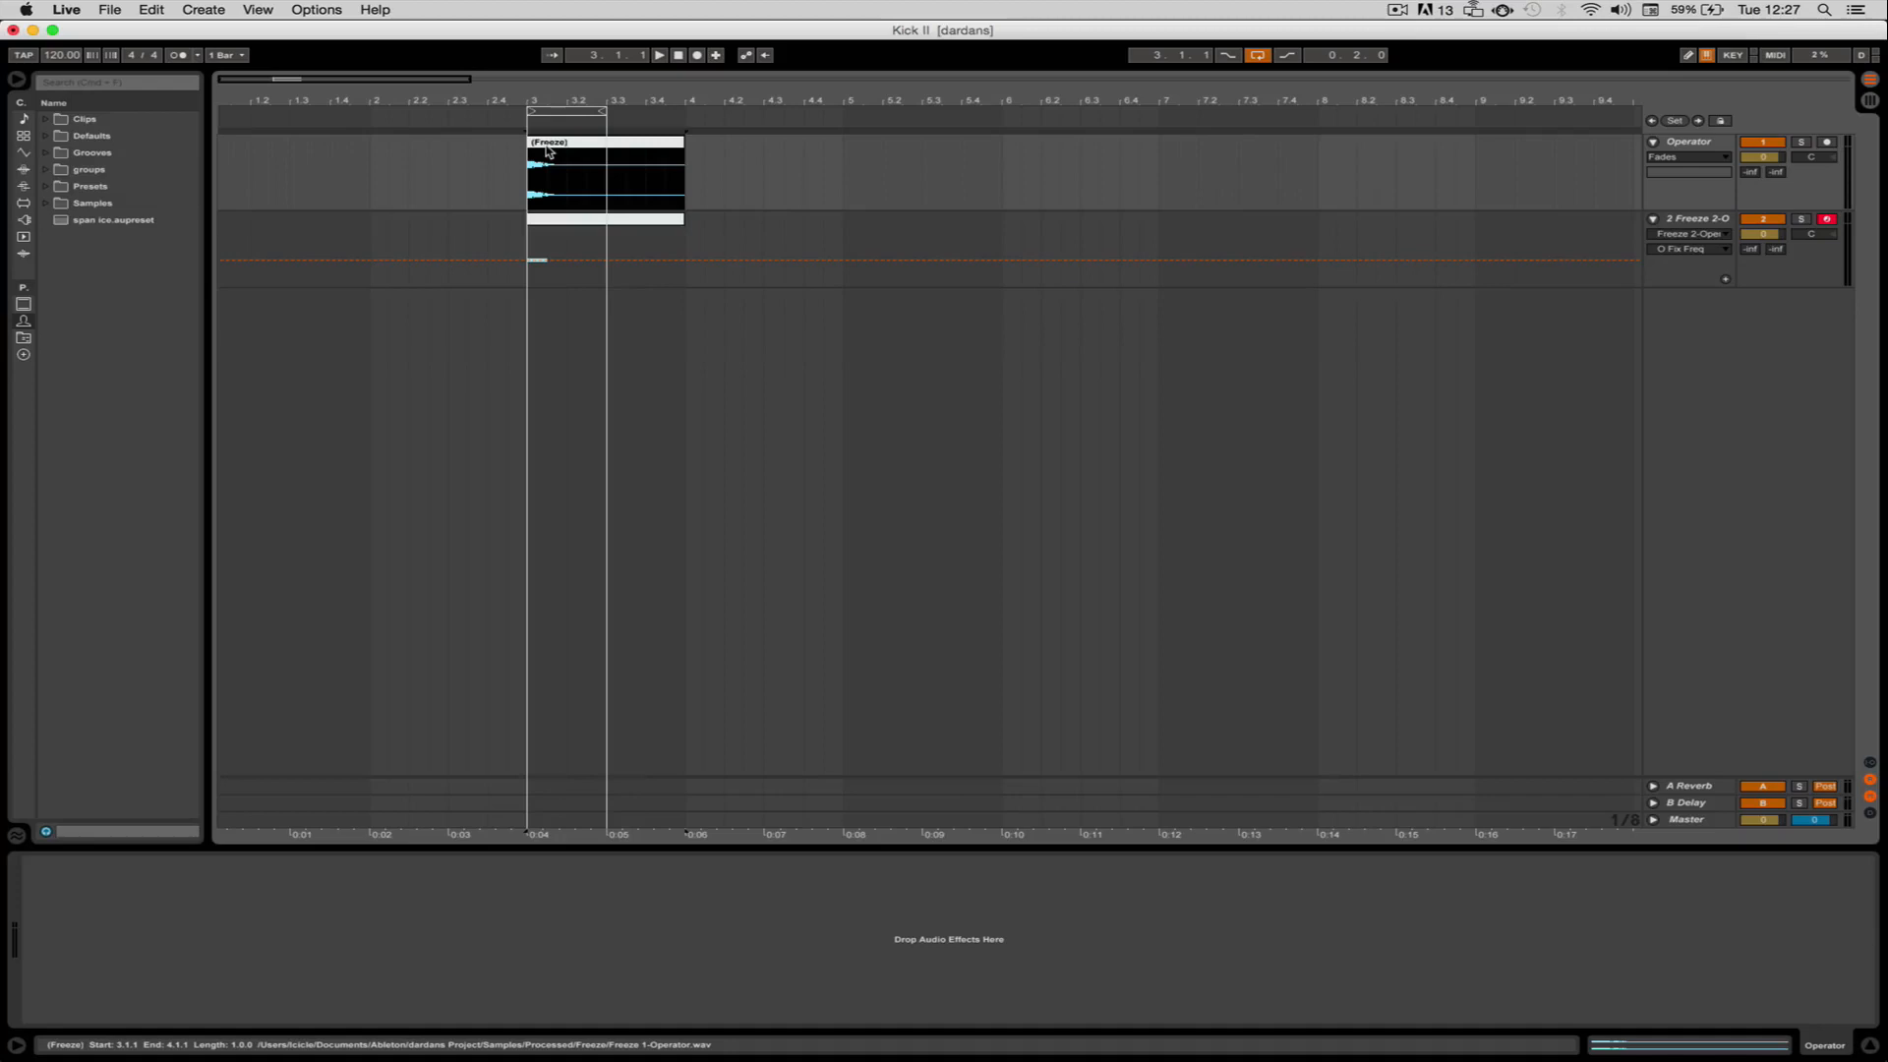
Find Sampler among the instruments and add it to the arrangement as a new MIDI track.
left_click(1689, 221)
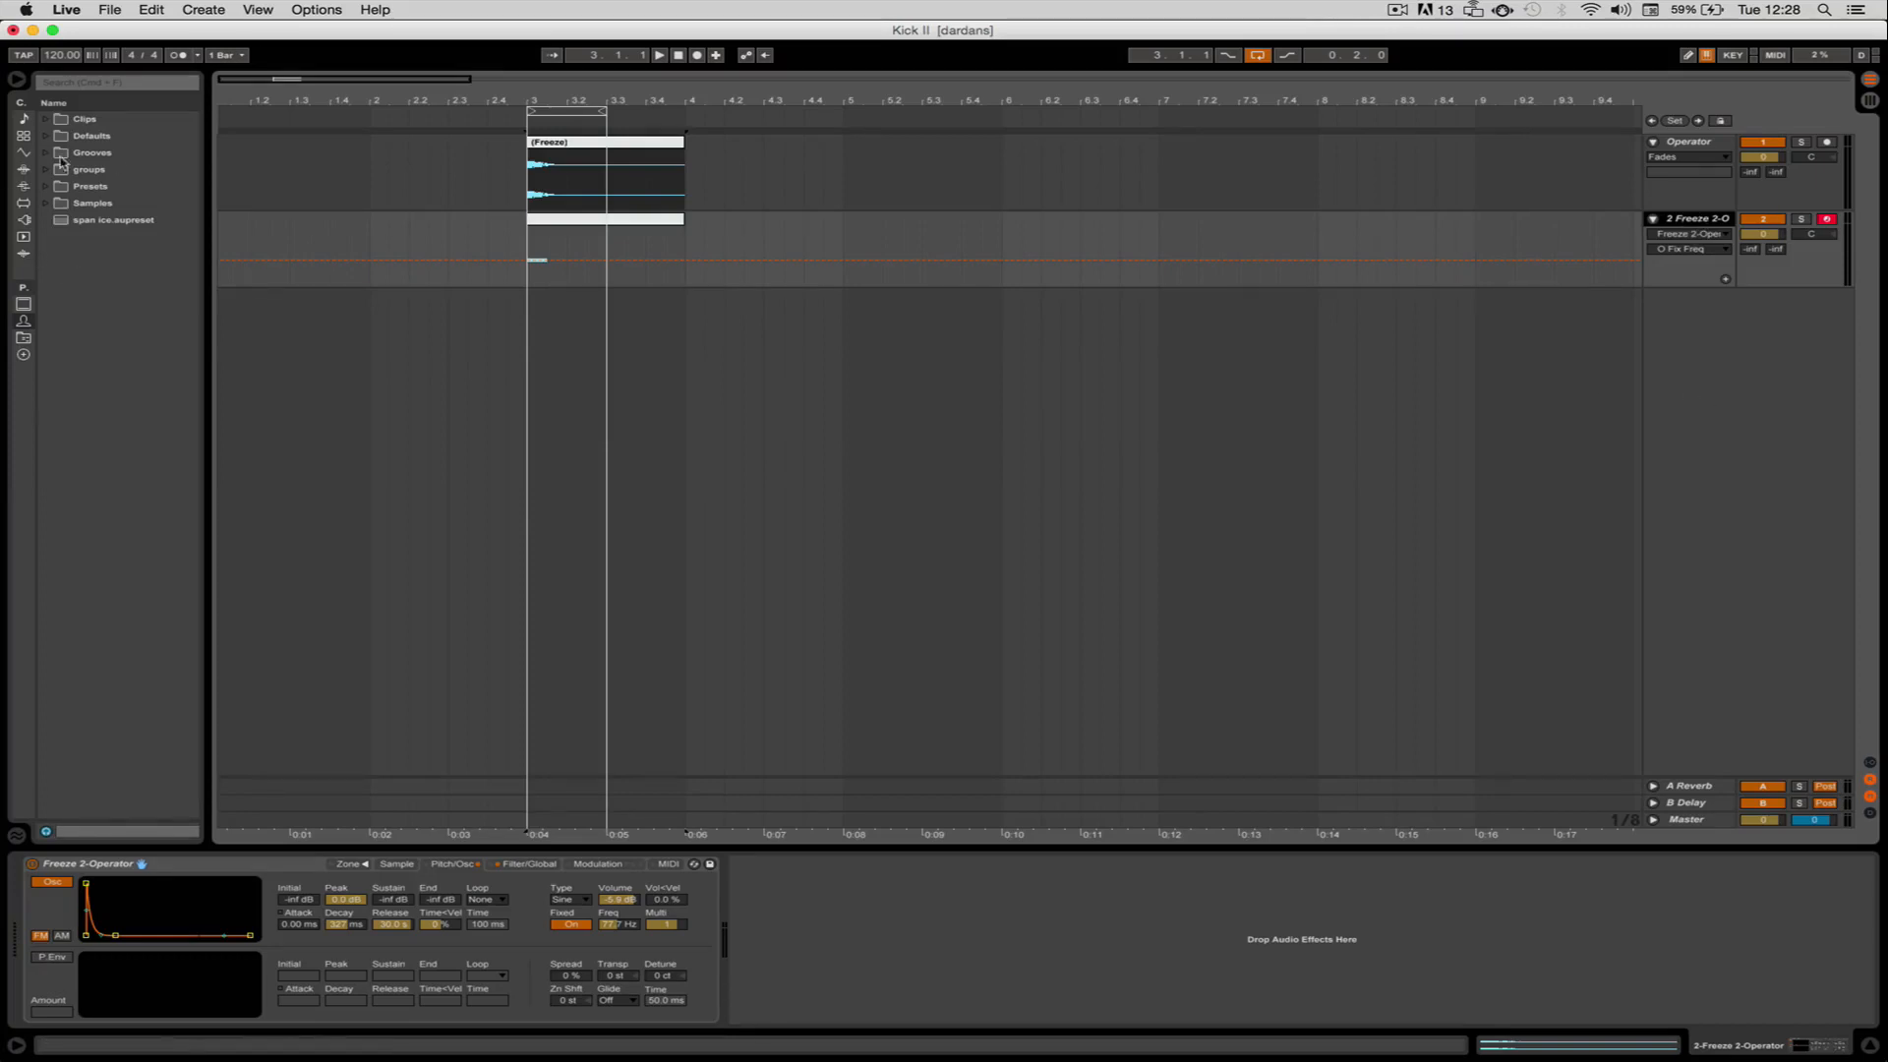
left_click(25, 221)
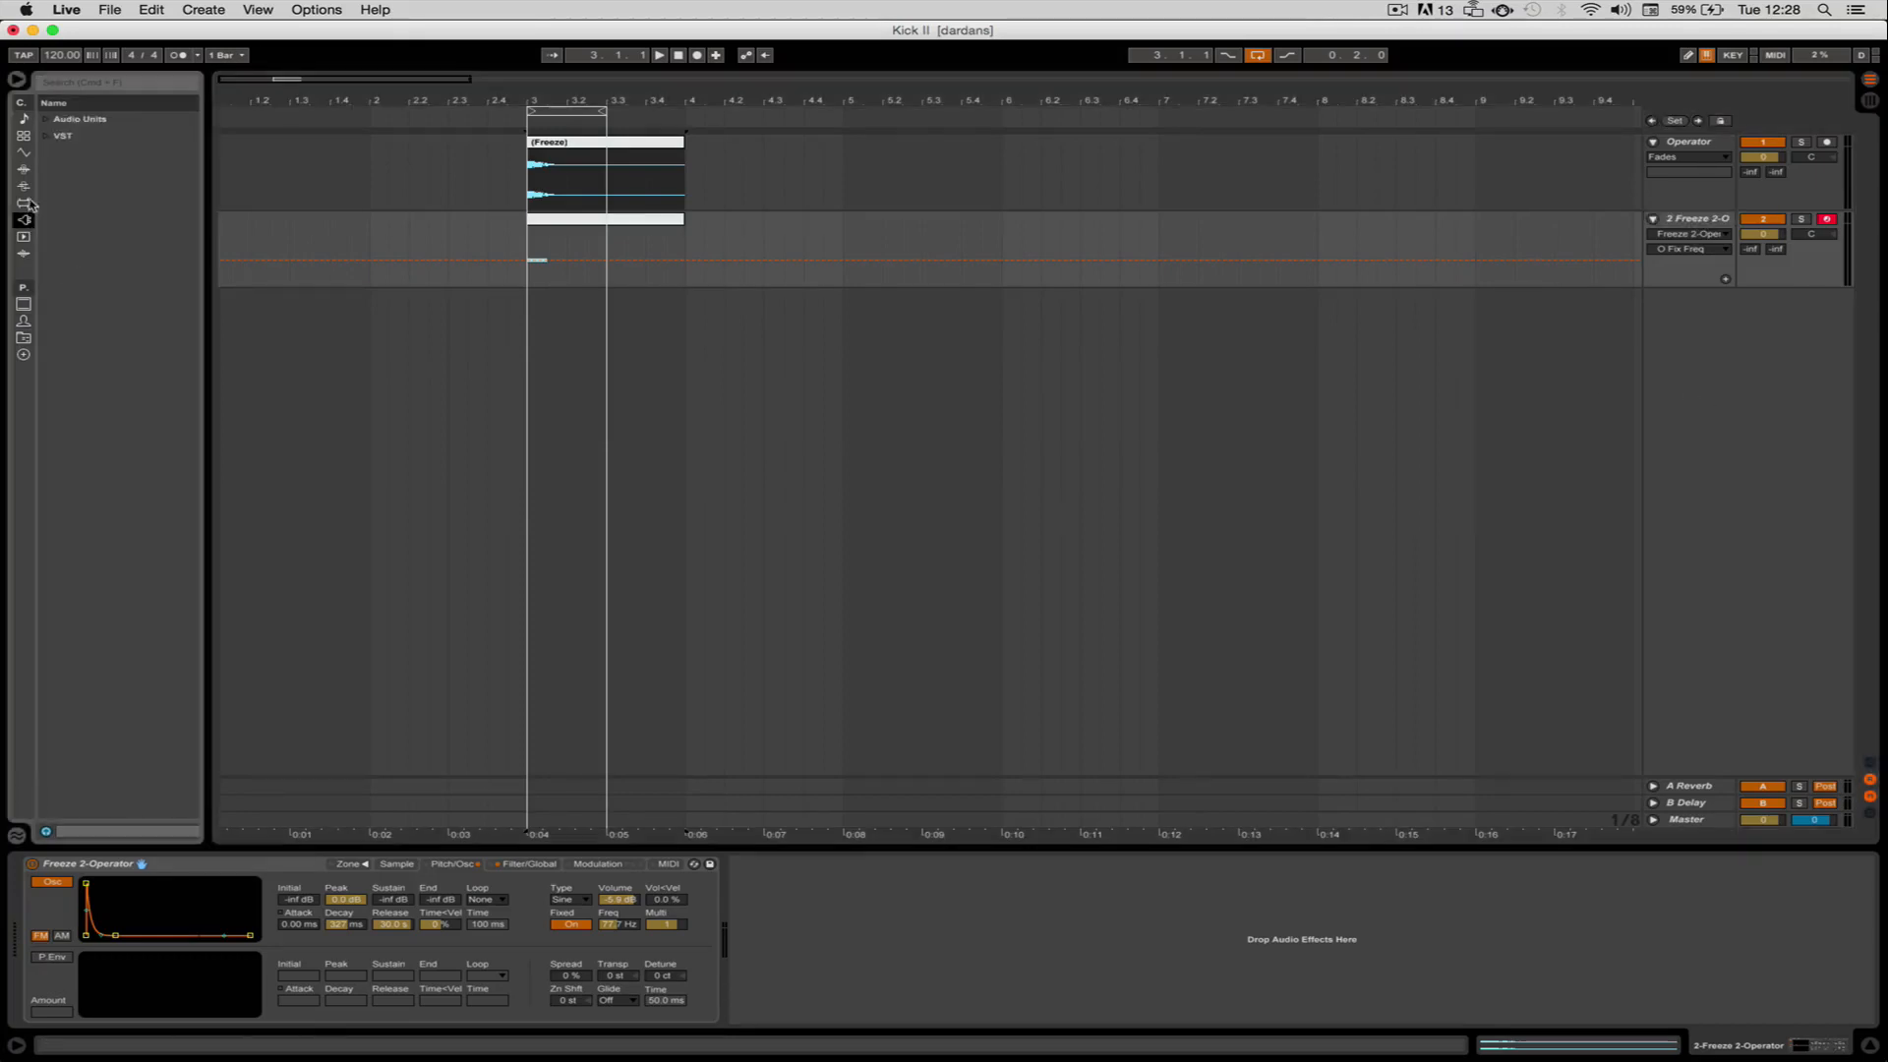
left_click(23, 202)
left_click(23, 186)
left_click(21, 170)
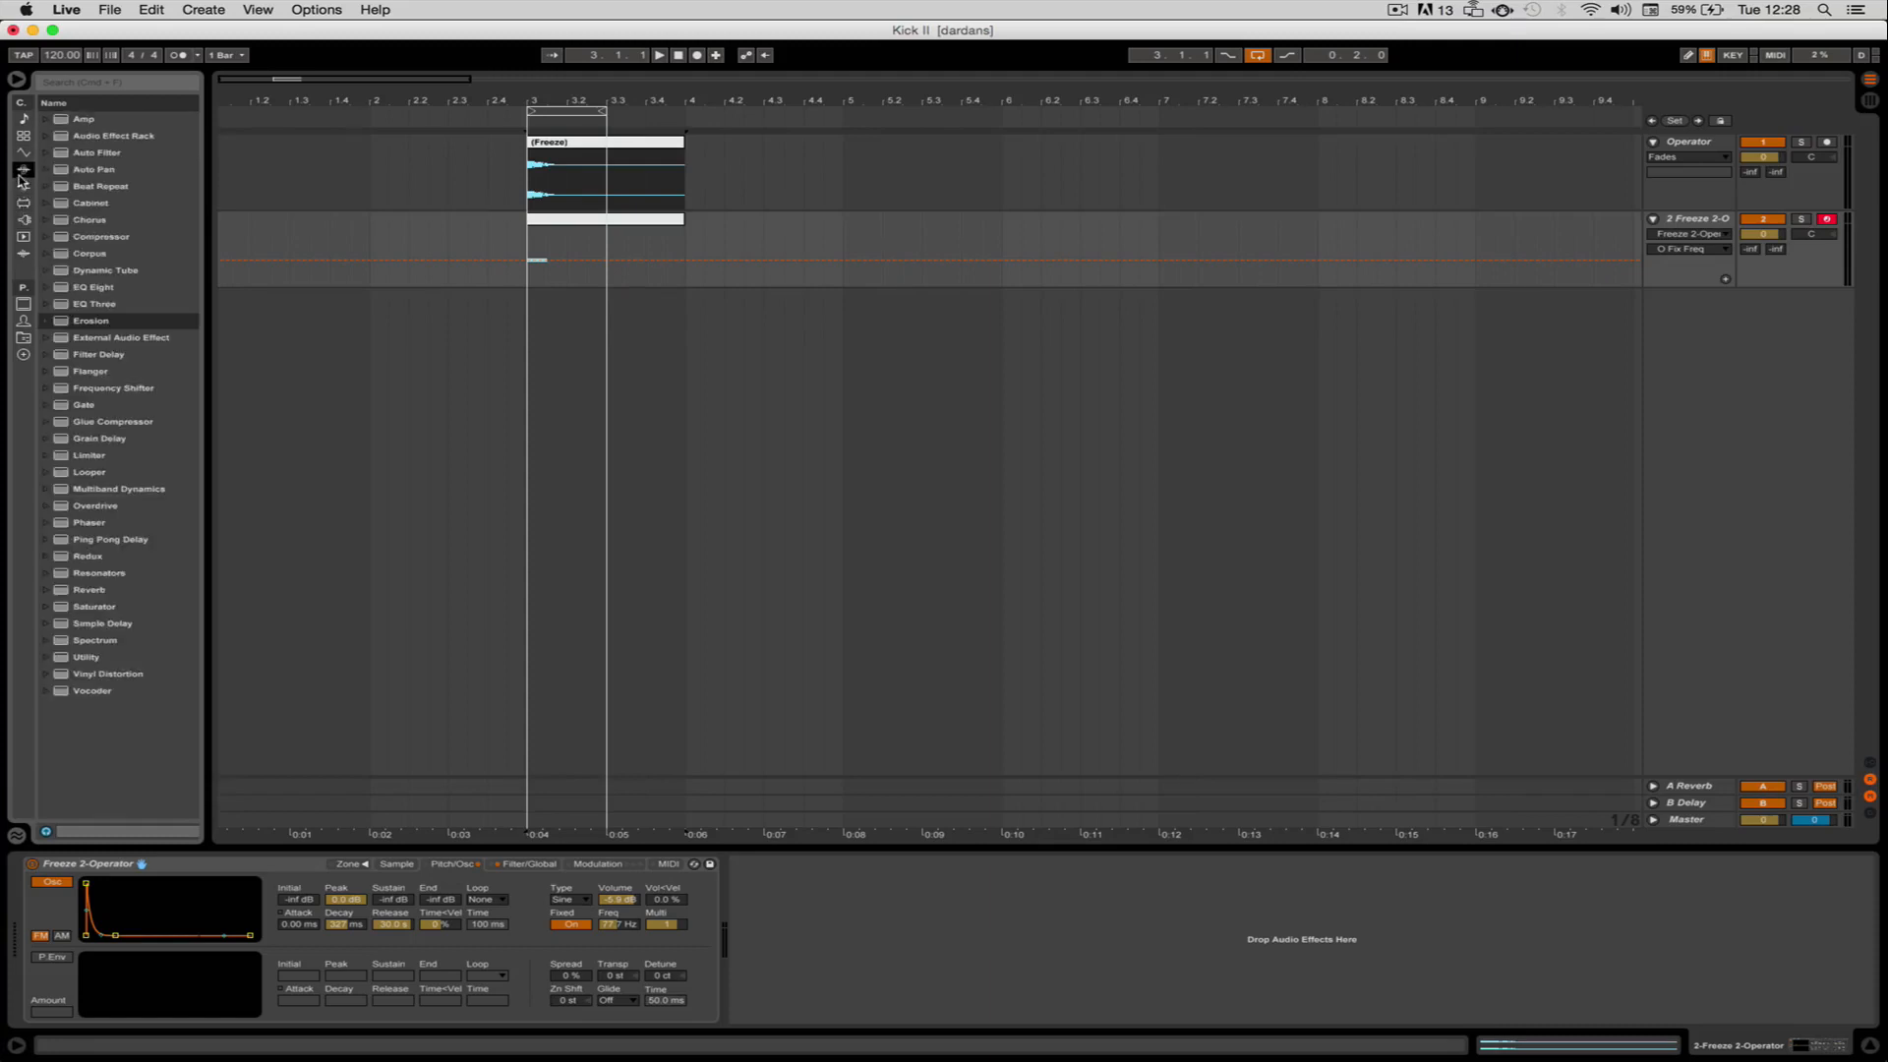
left_click(23, 152)
left_click_drag(90, 253, 905, 383)
Move the Sampler track directly beneath the Operator track and unfold it.
left_click(1691, 298)
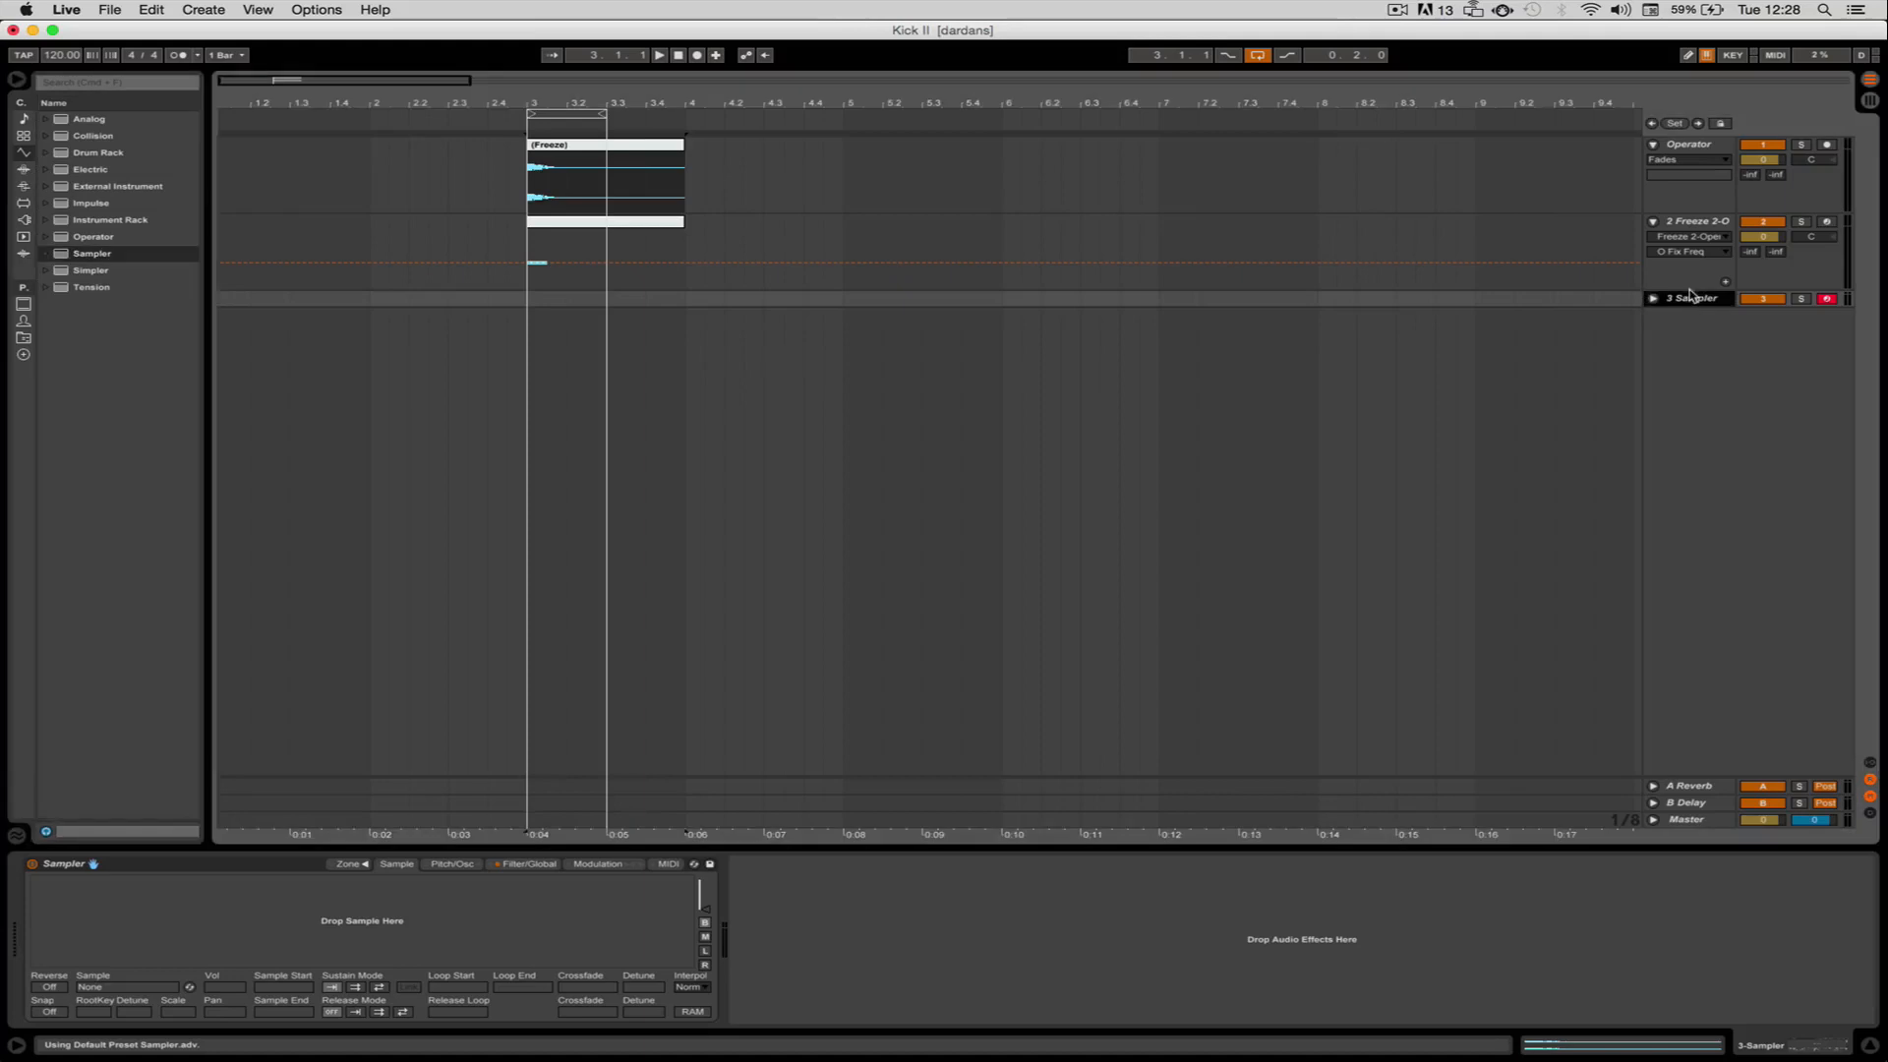
left_click_drag(1681, 218, 1682, 221)
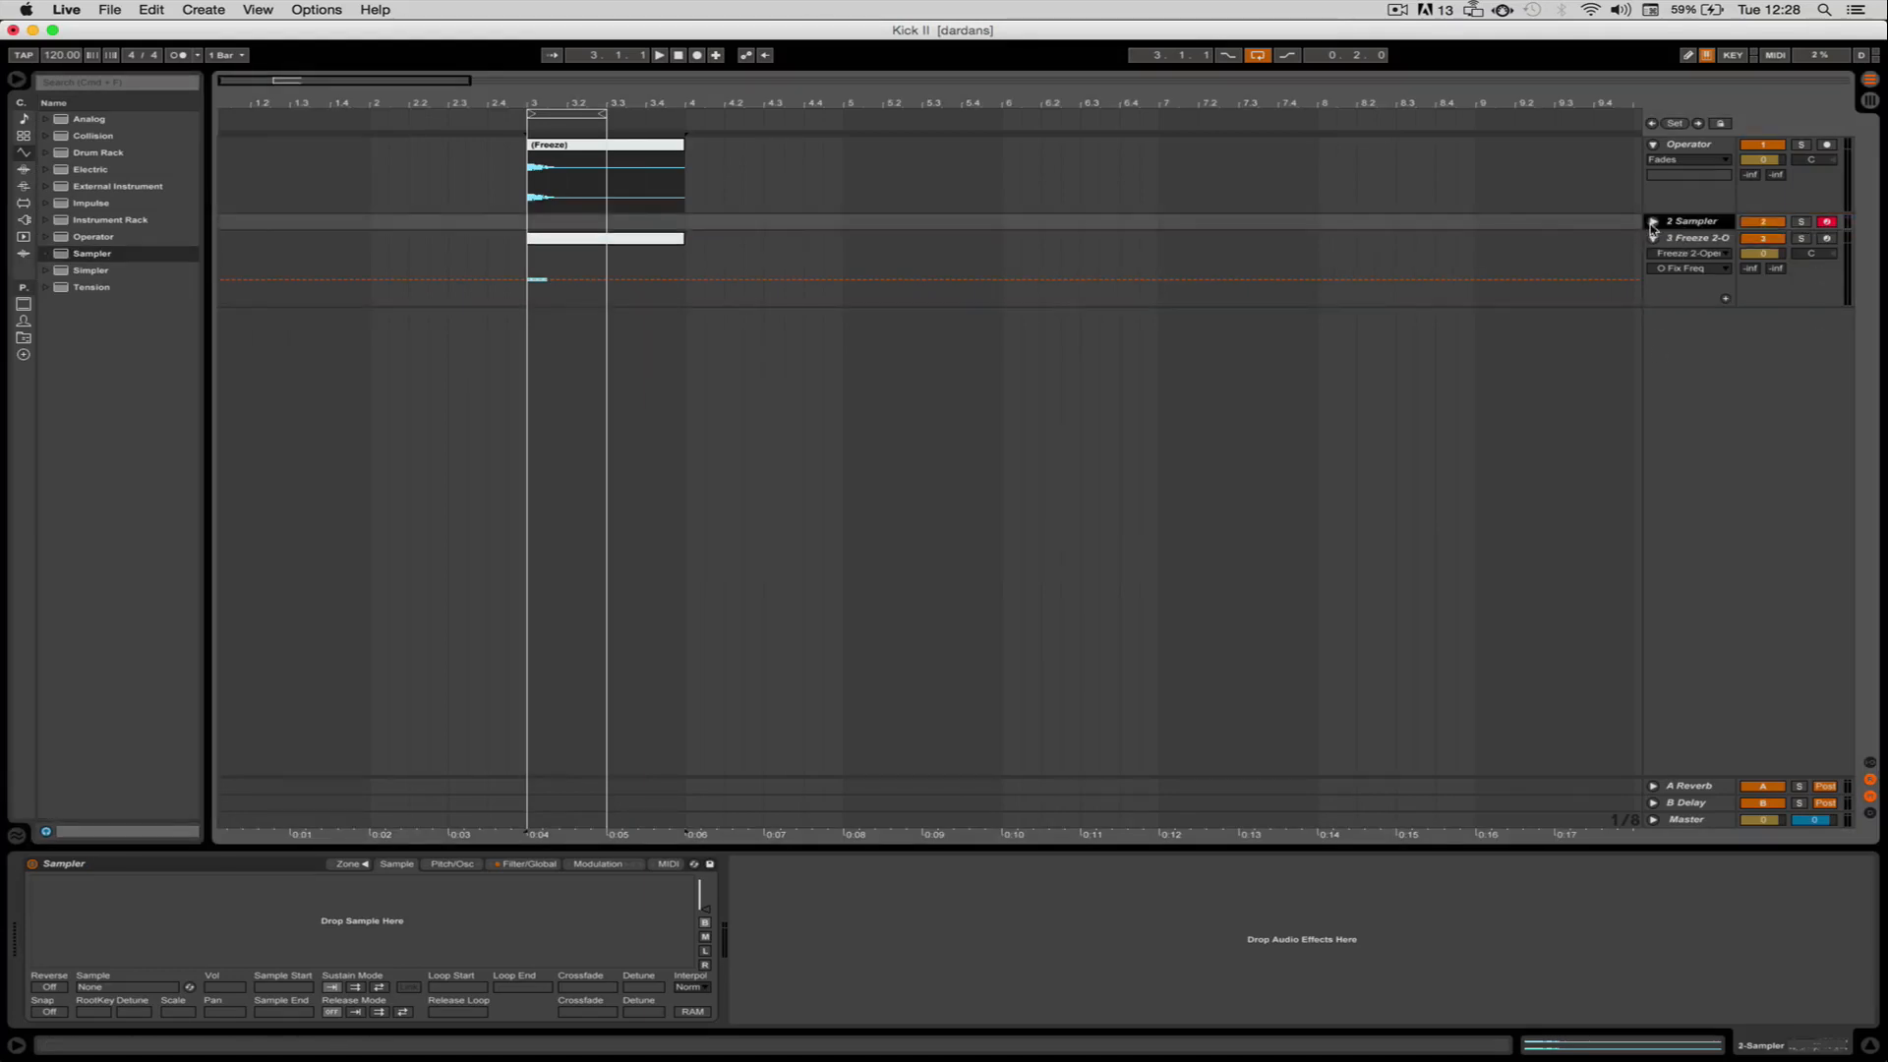
left_click(1653, 222)
Load the flattened Operator audio clip into the Sampler as its sample.
left_click(555, 165)
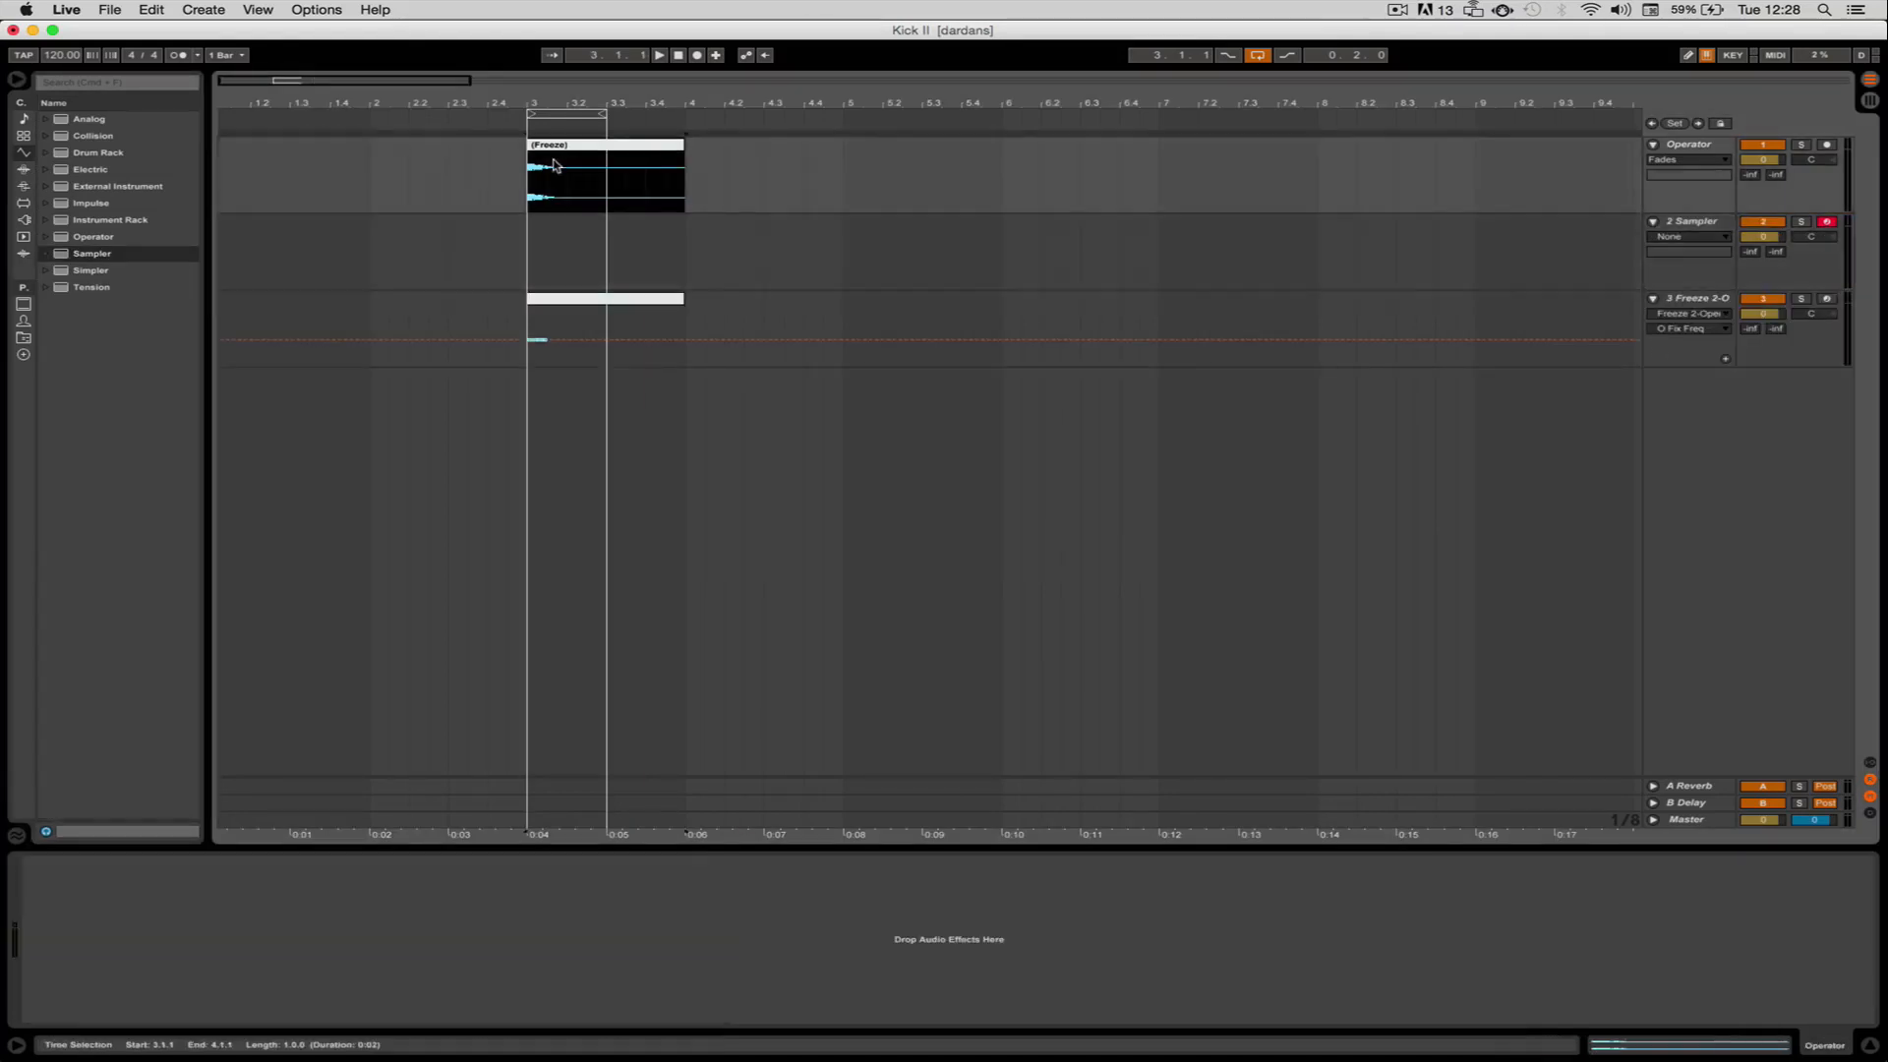
left_click(664, 241)
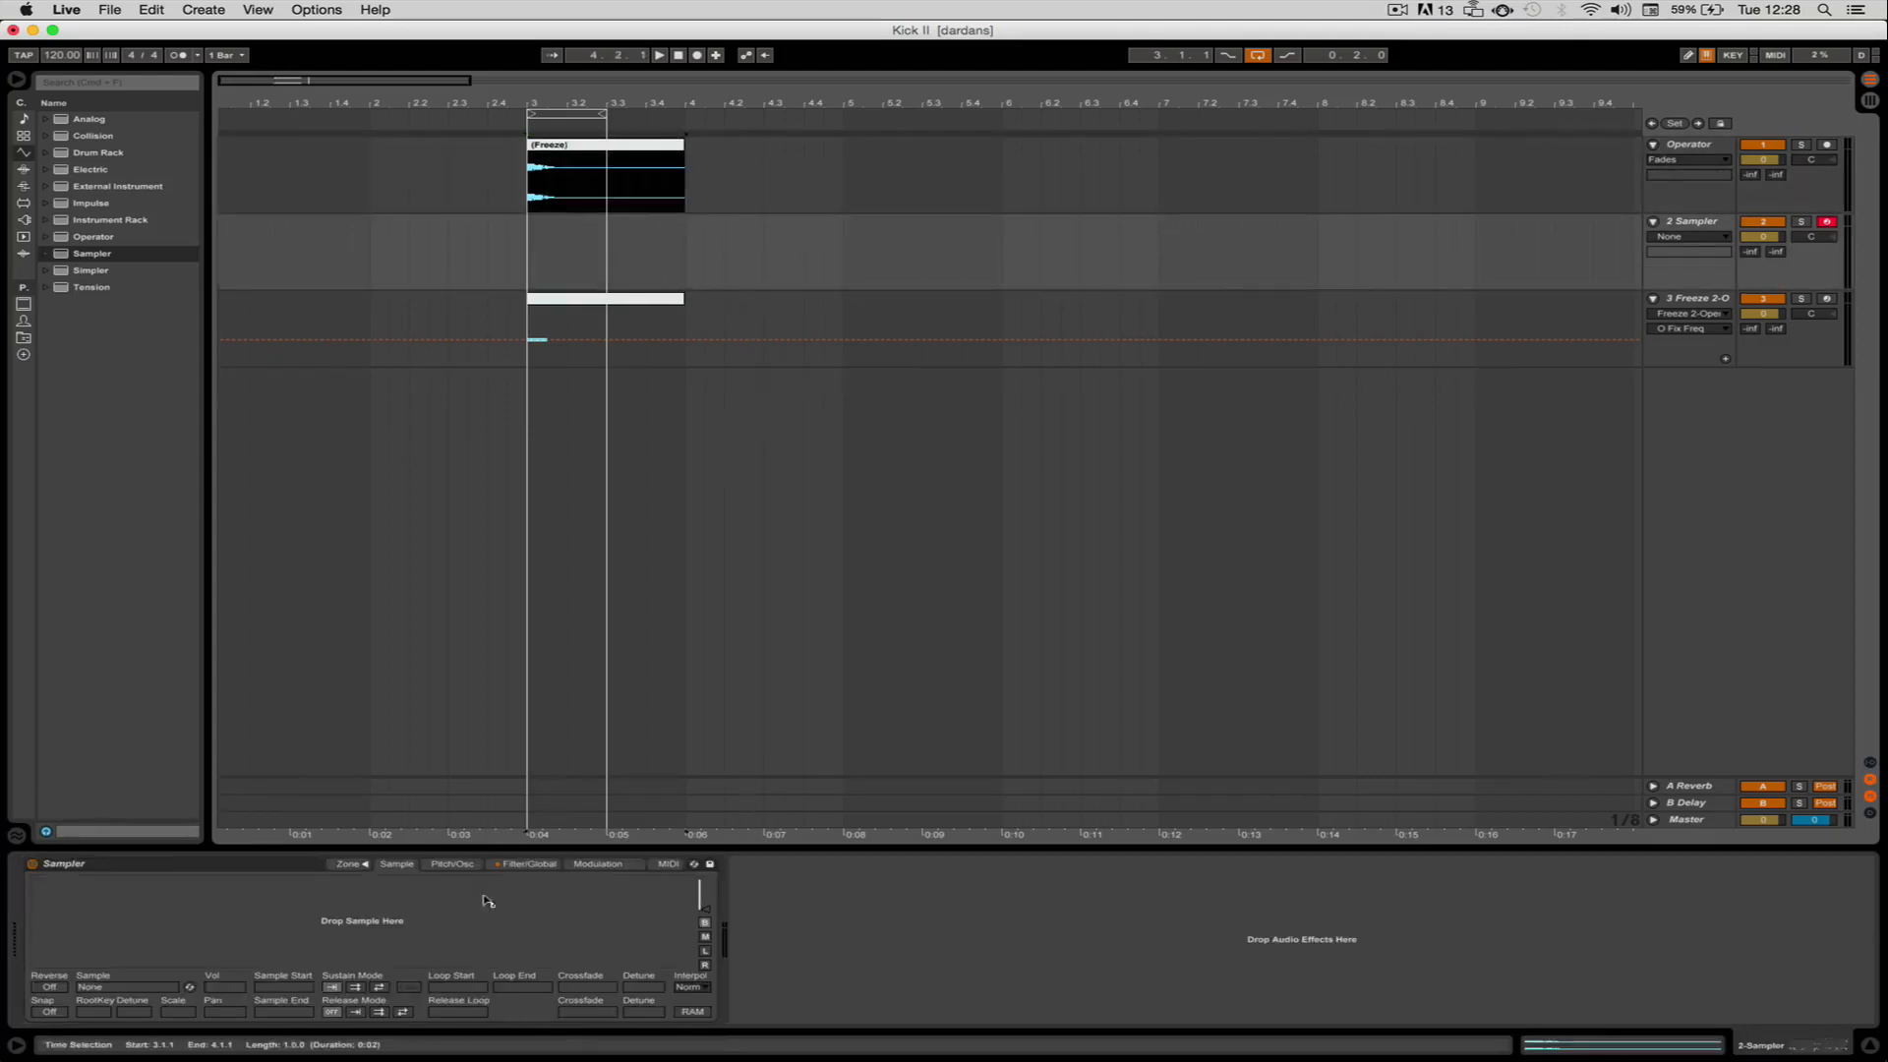
left_click_drag(485, 899, 477, 917)
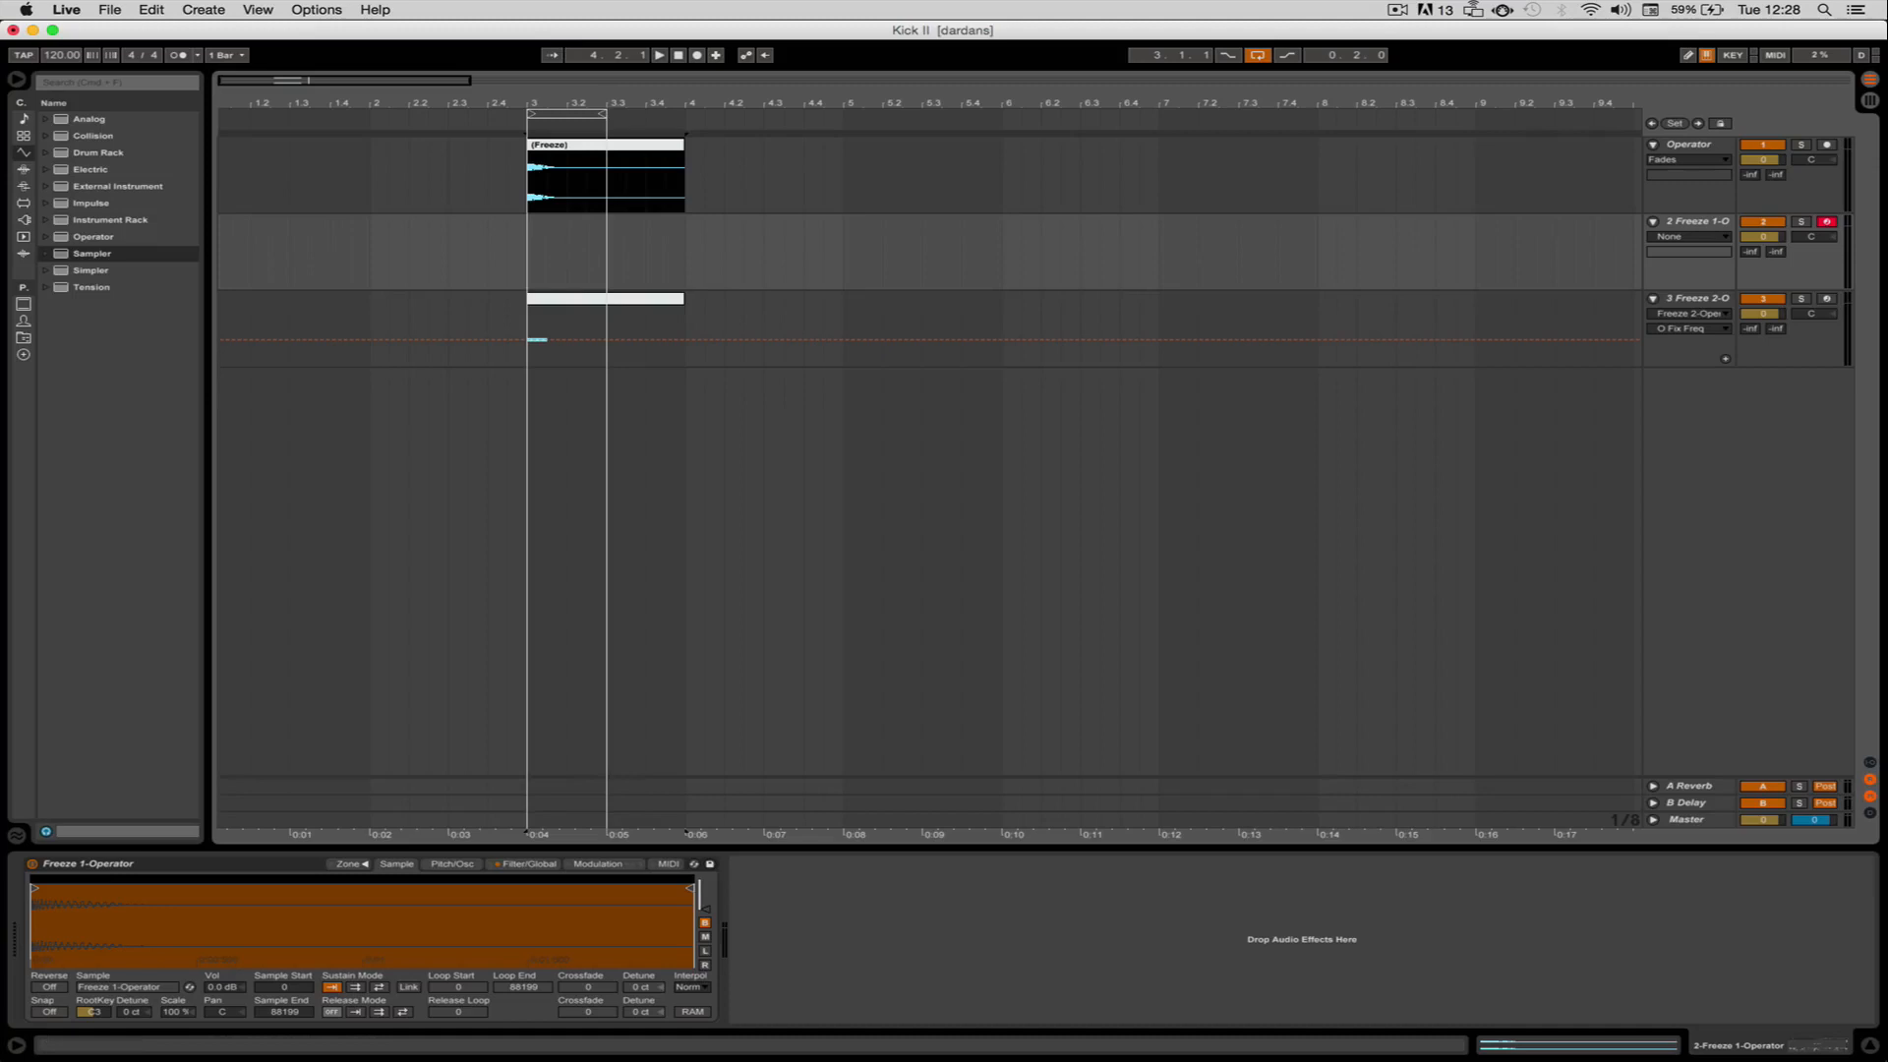
Solo the Sampler track and insert an empty two-beat MIDI clip on it at bar 3.
left_click(1801, 221)
left_click_drag(541, 248, 600, 283)
right_click(580, 221)
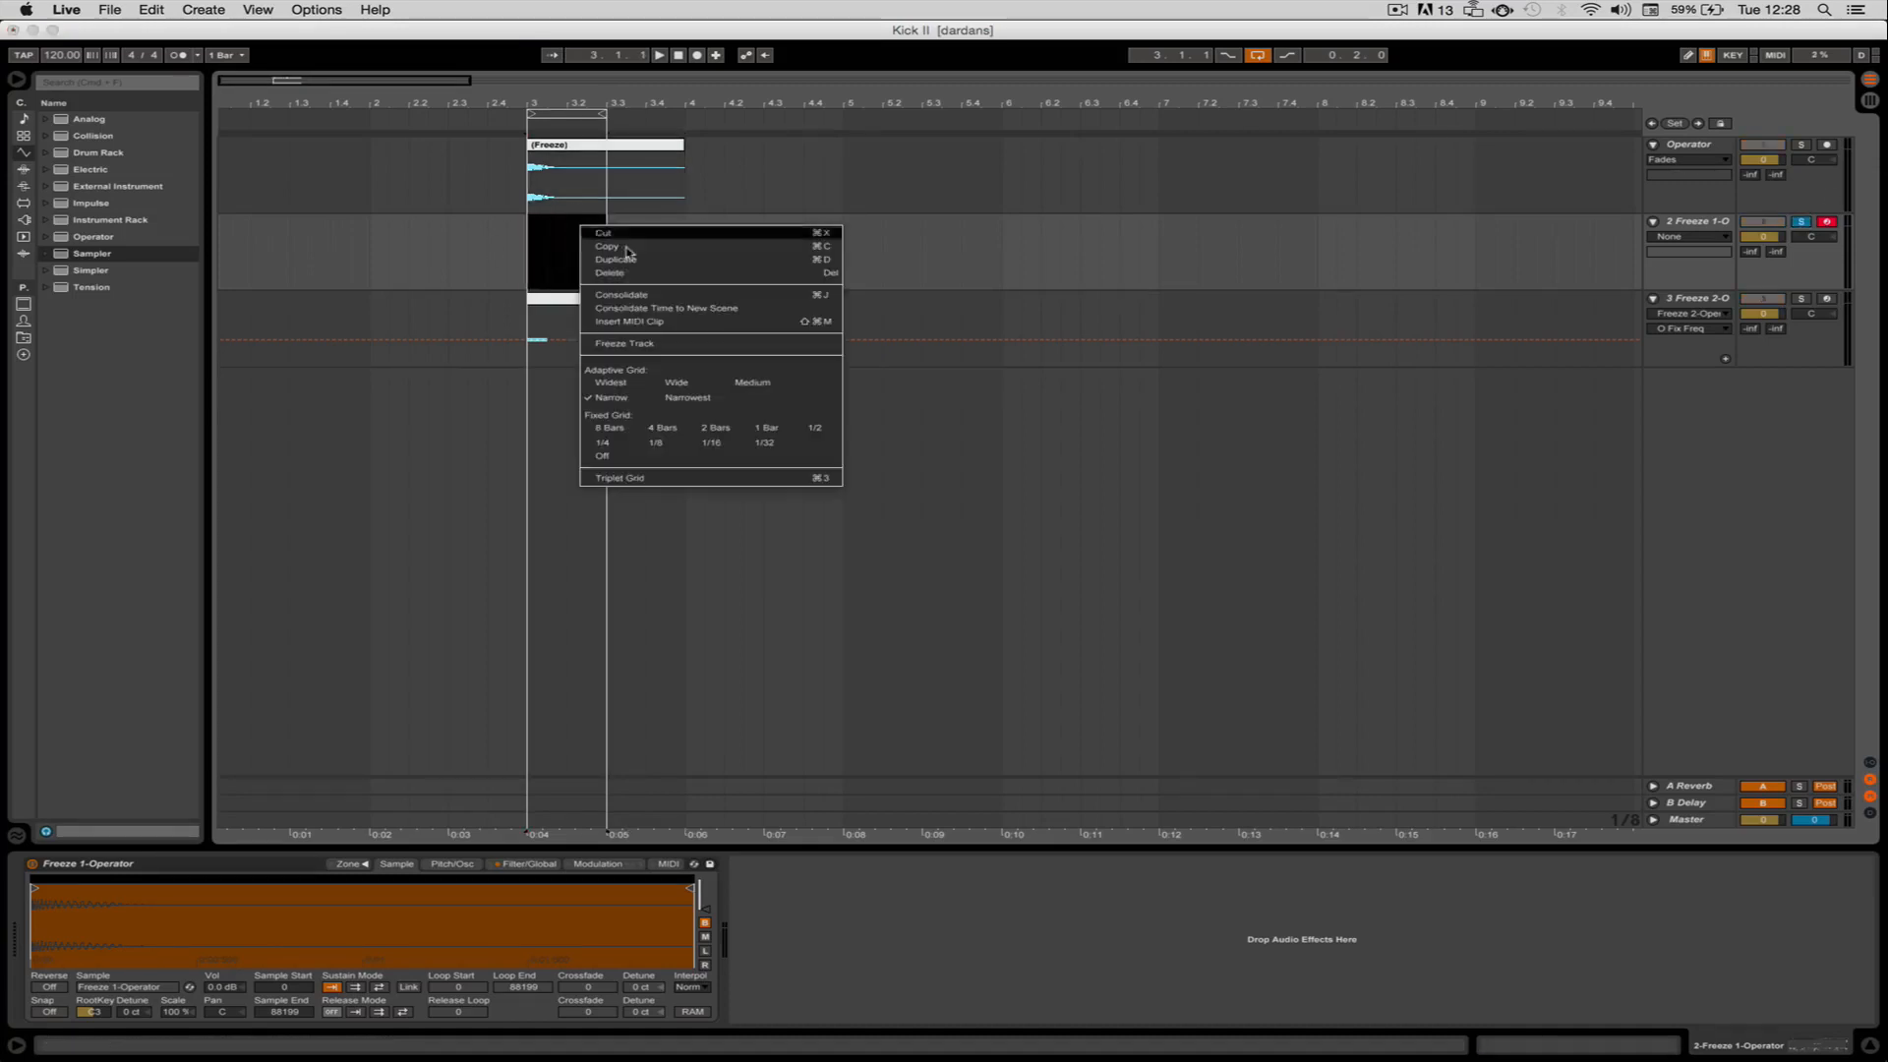
left_click(609, 320)
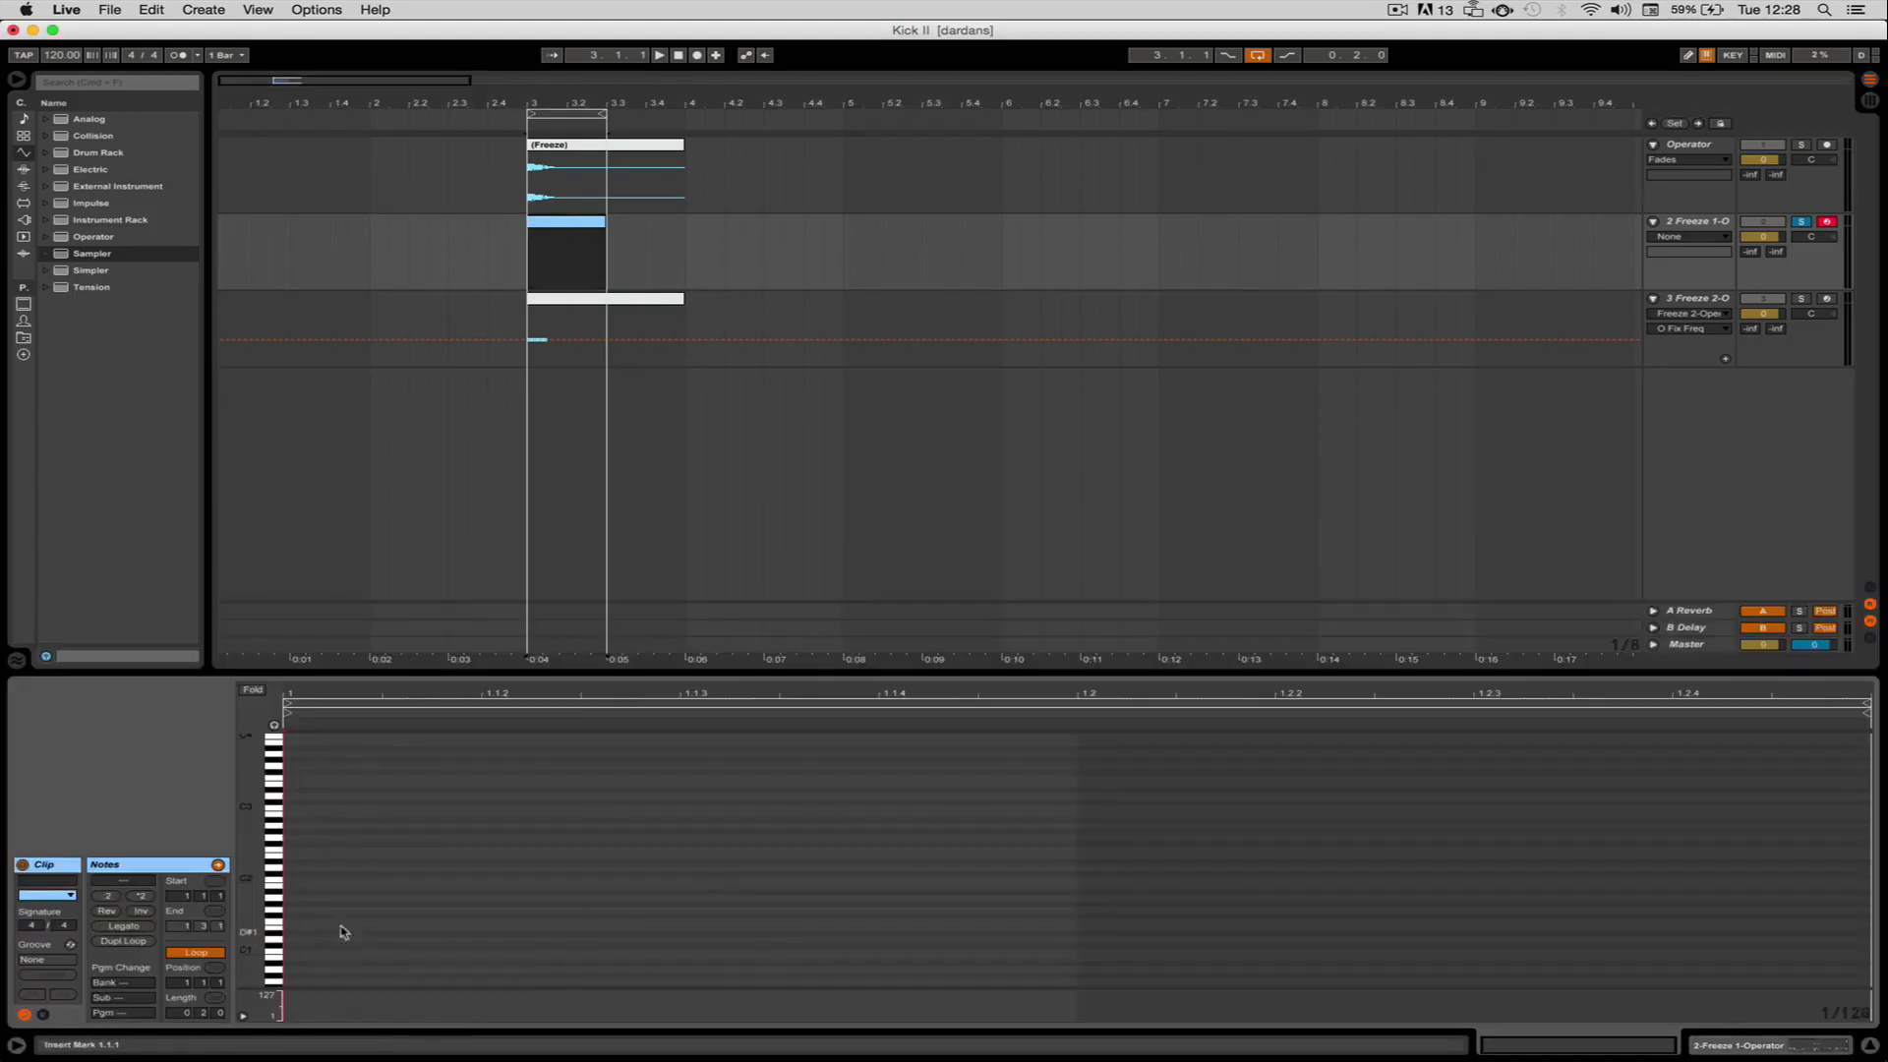
Turn on note preview, audition C3, add a C3 note spanning 1.1.1 to 1.1.3 in the clip, and play it back.
left_click(274, 725)
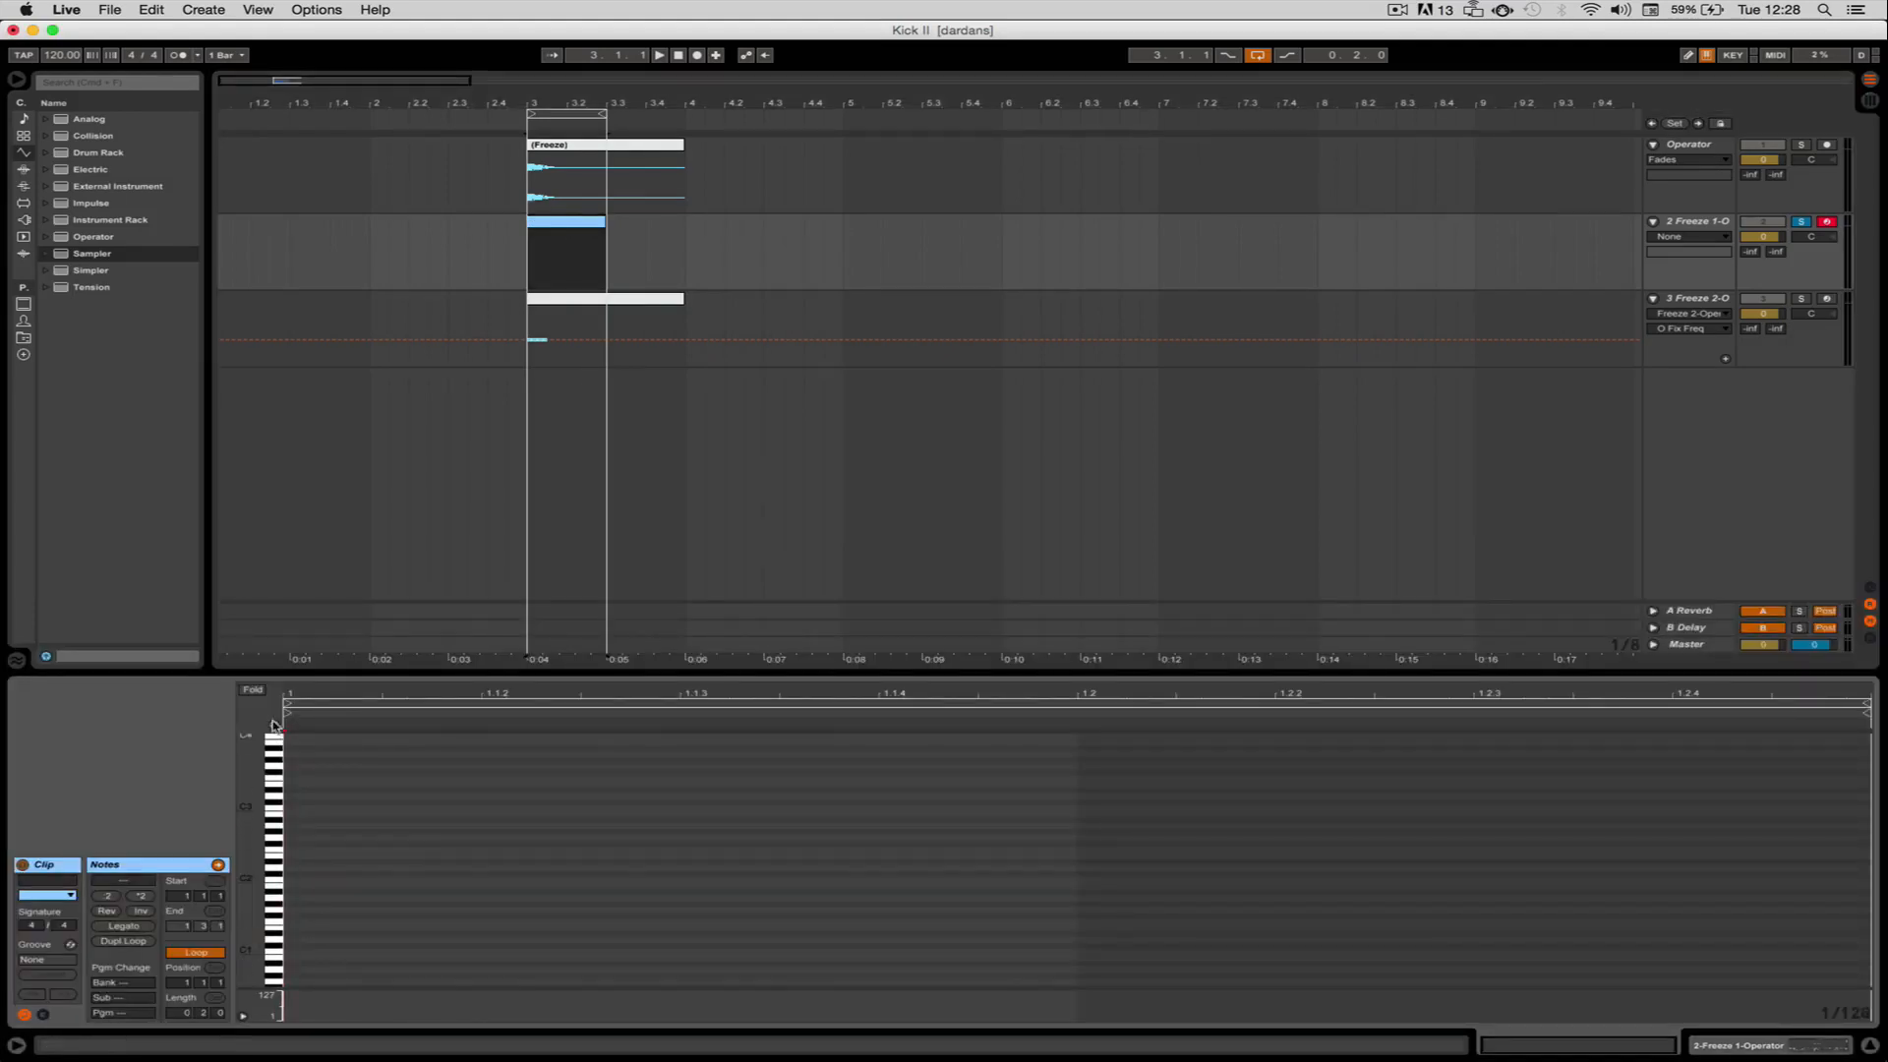
left_click(276, 812)
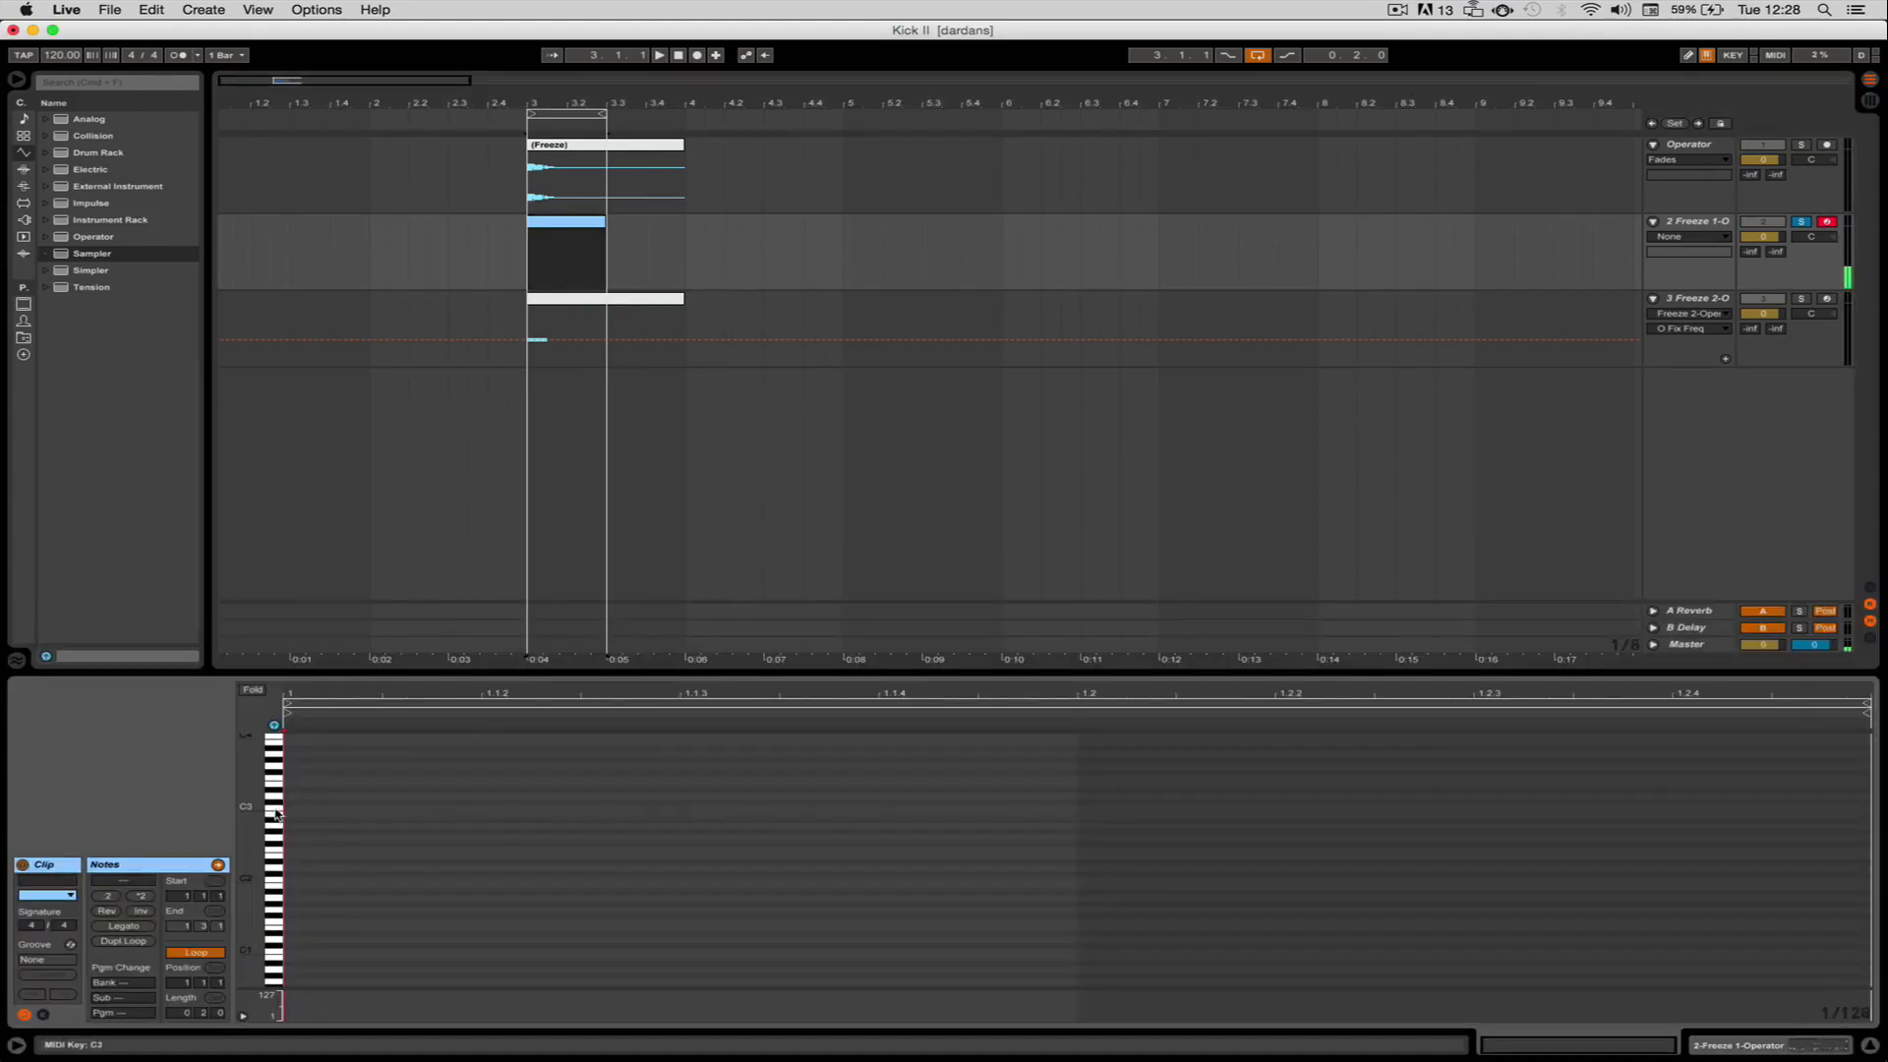
double_click(307, 808)
left_click_drag(382, 809, 680, 826)
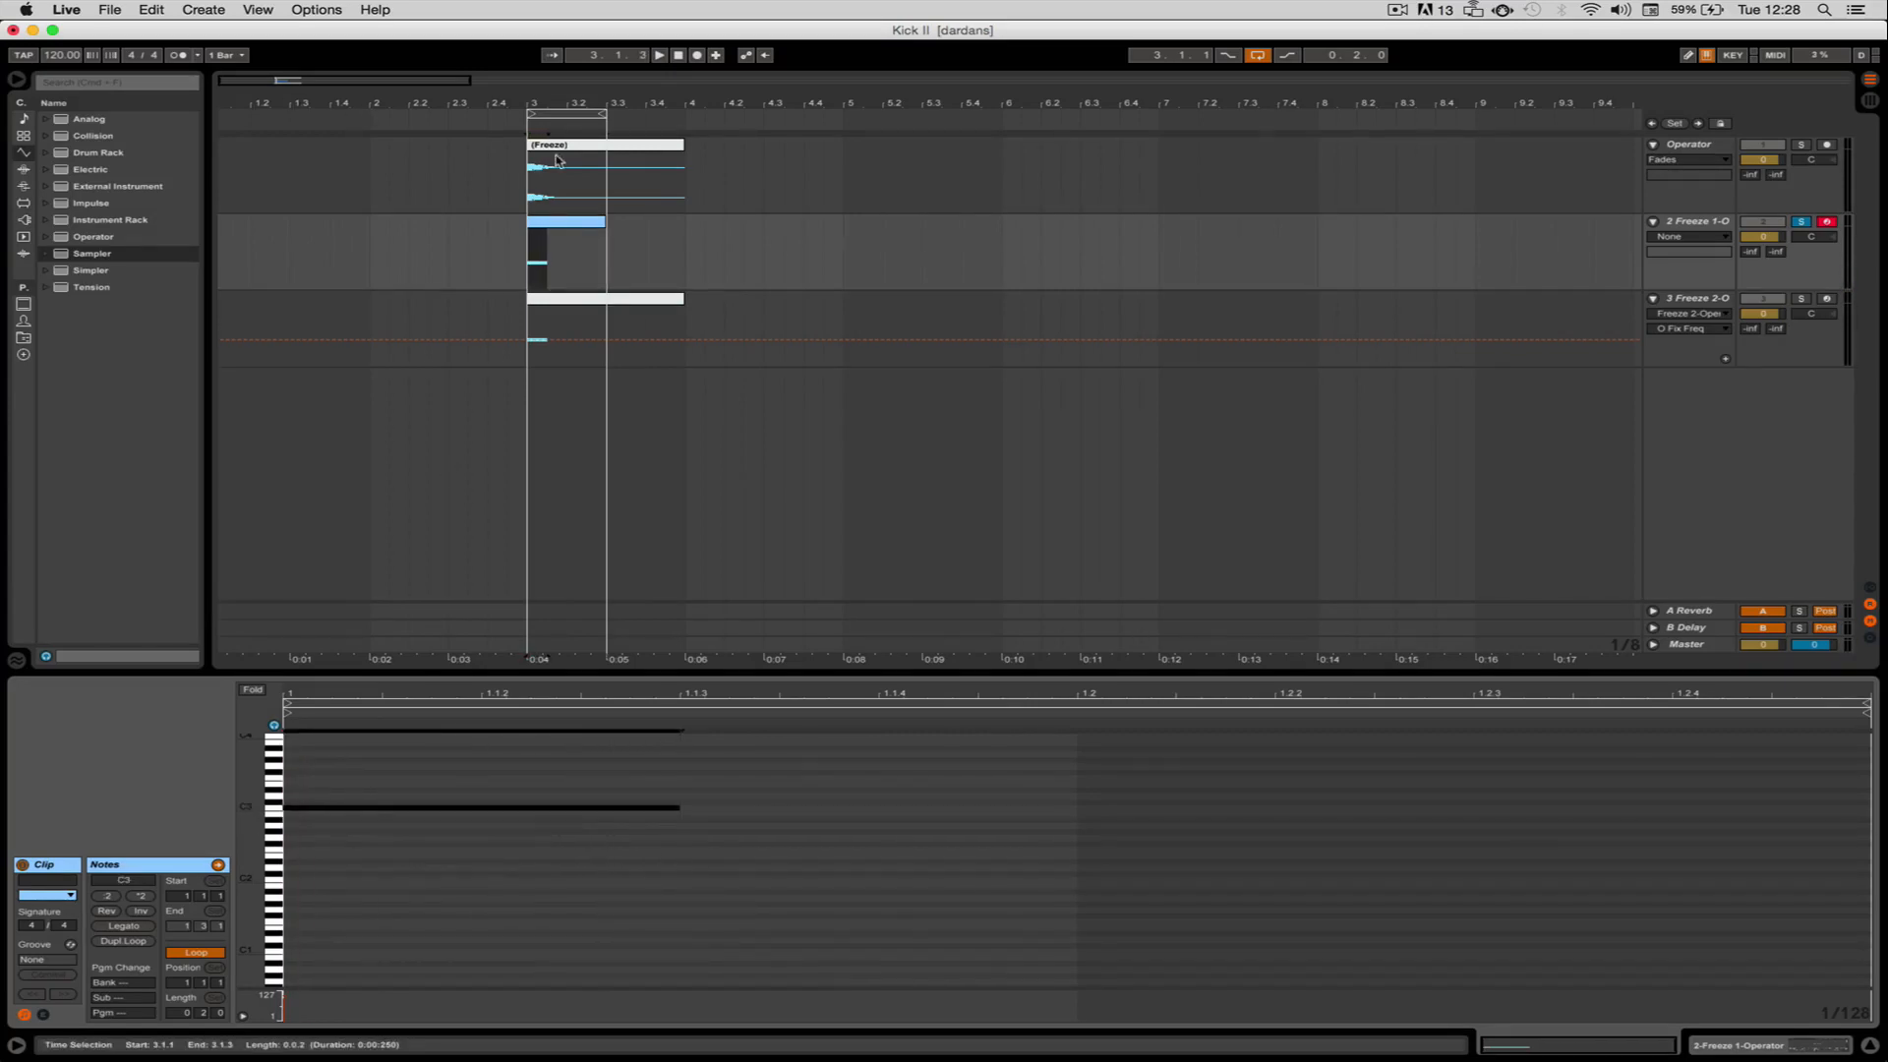
key("space")
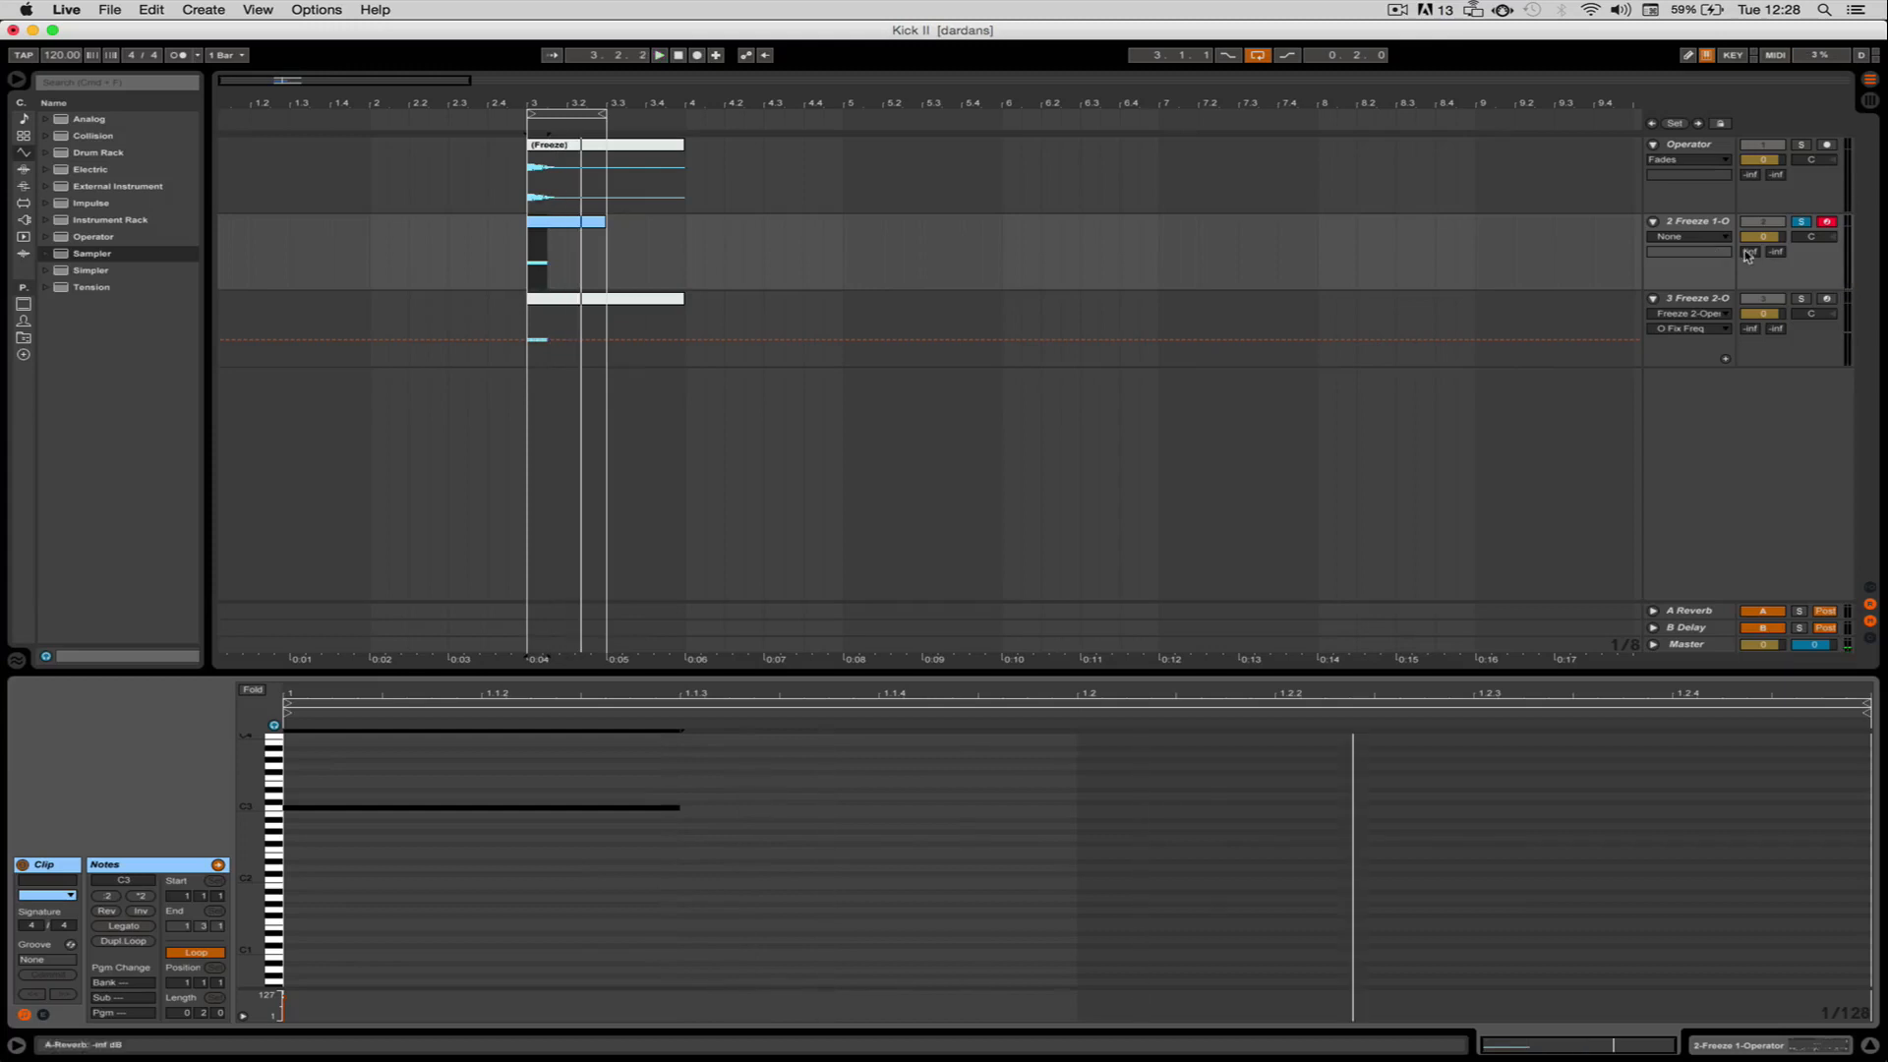
Show the Freeze 1-Operator Sampler device and look over its Sample, Pitch/Osc and Filter/Global settings.
left_click(1704, 224)
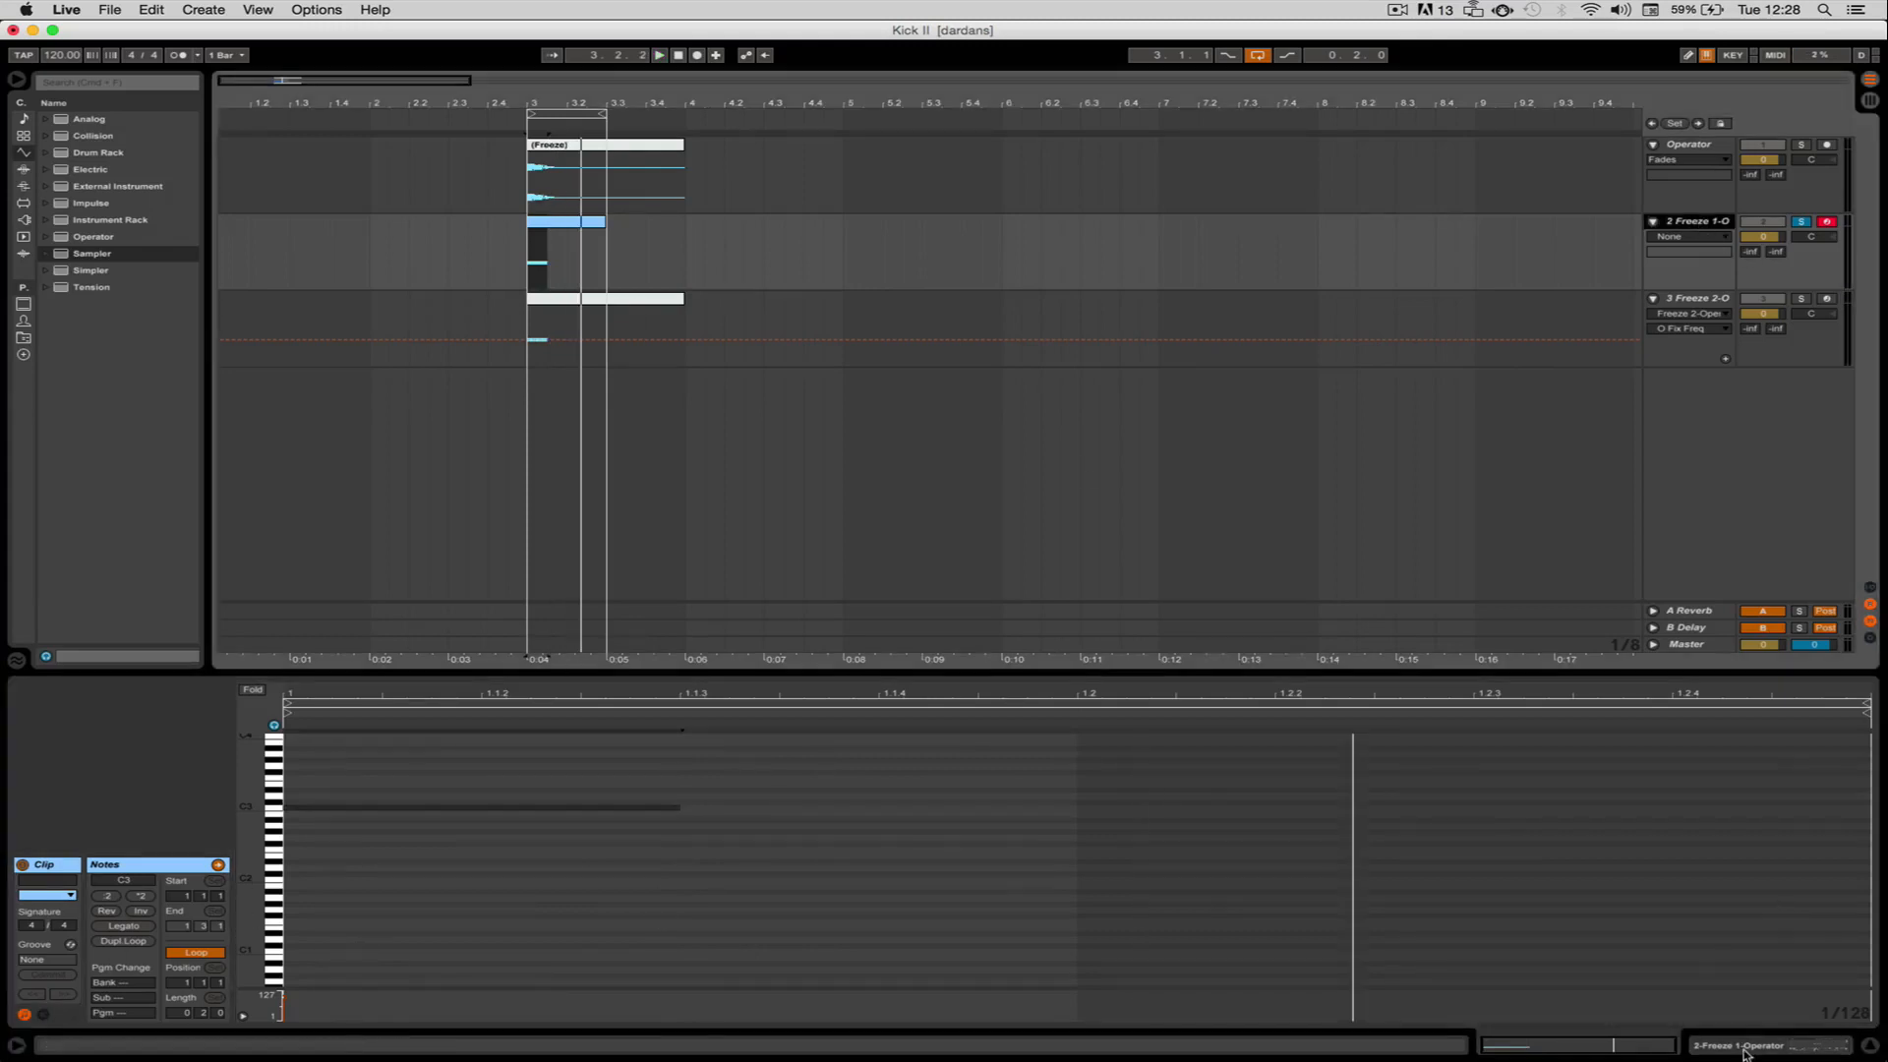
key("shift+Tab")
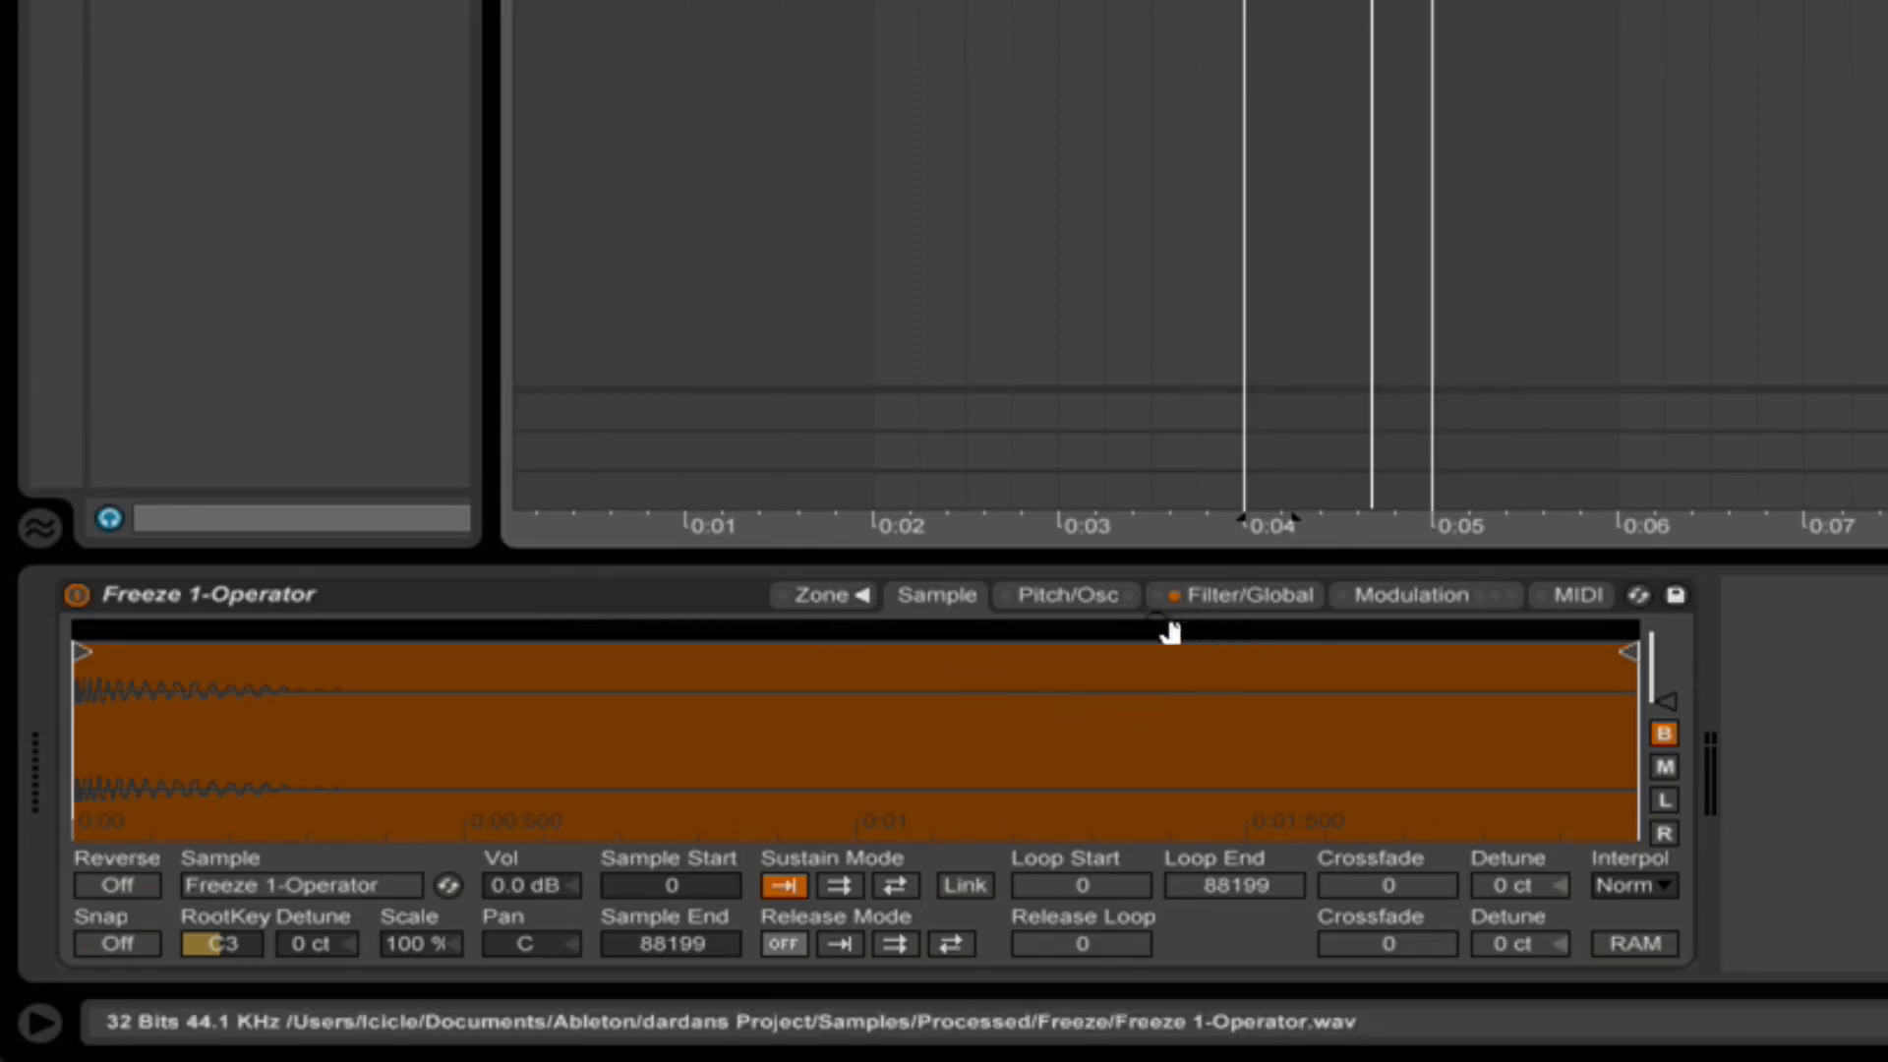
left_click(1062, 600)
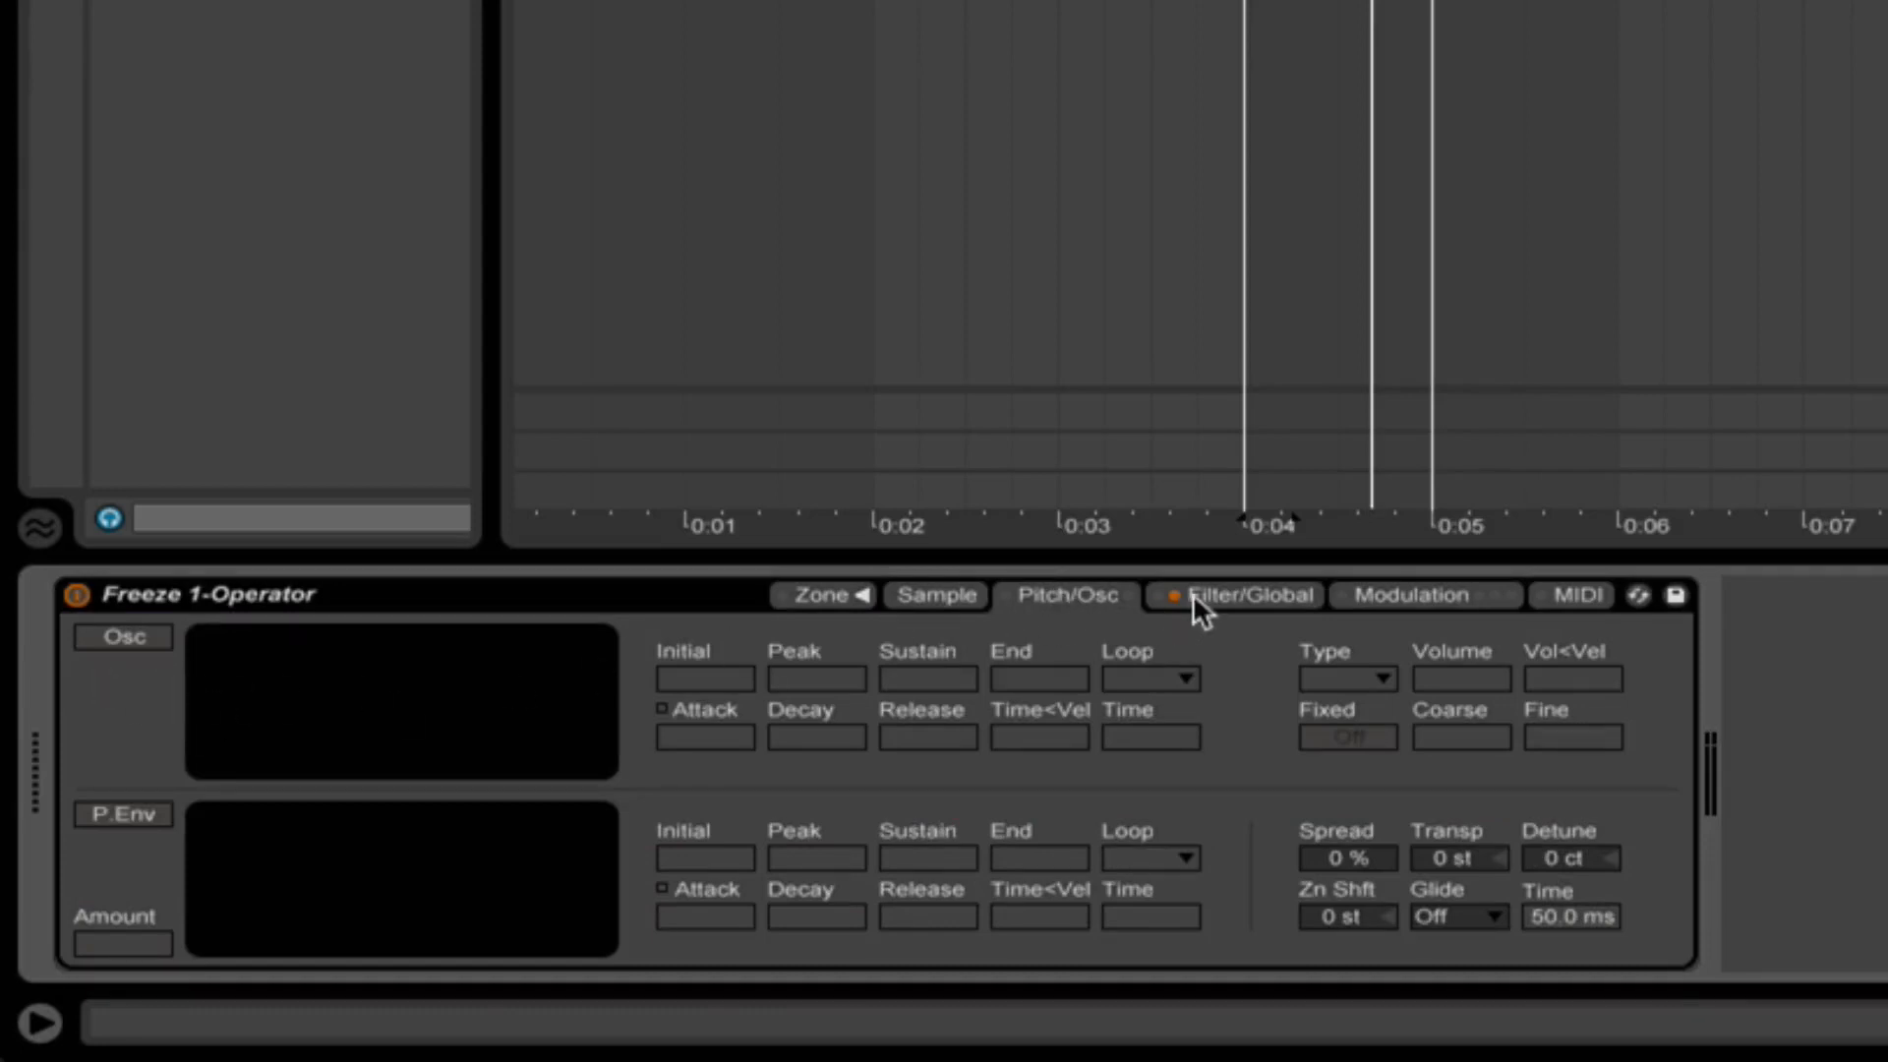
left_click(1229, 602)
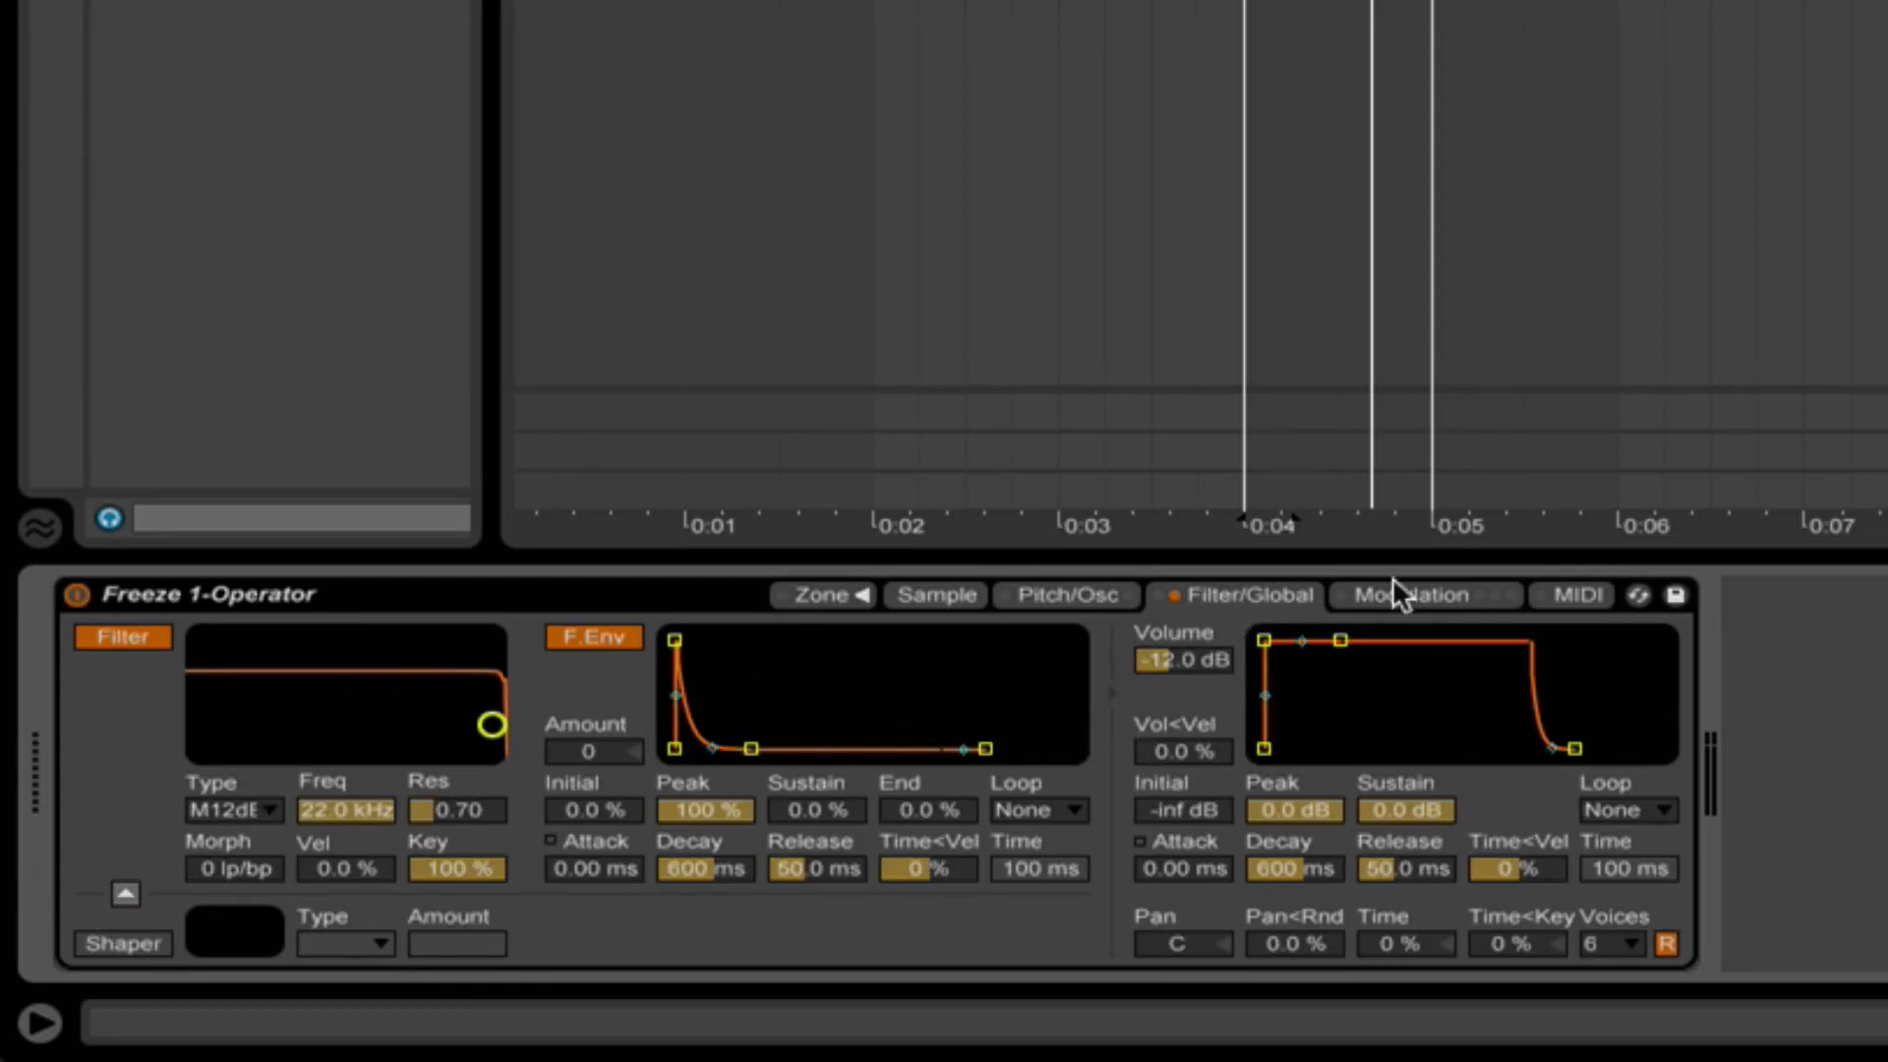
left_click(940, 594)
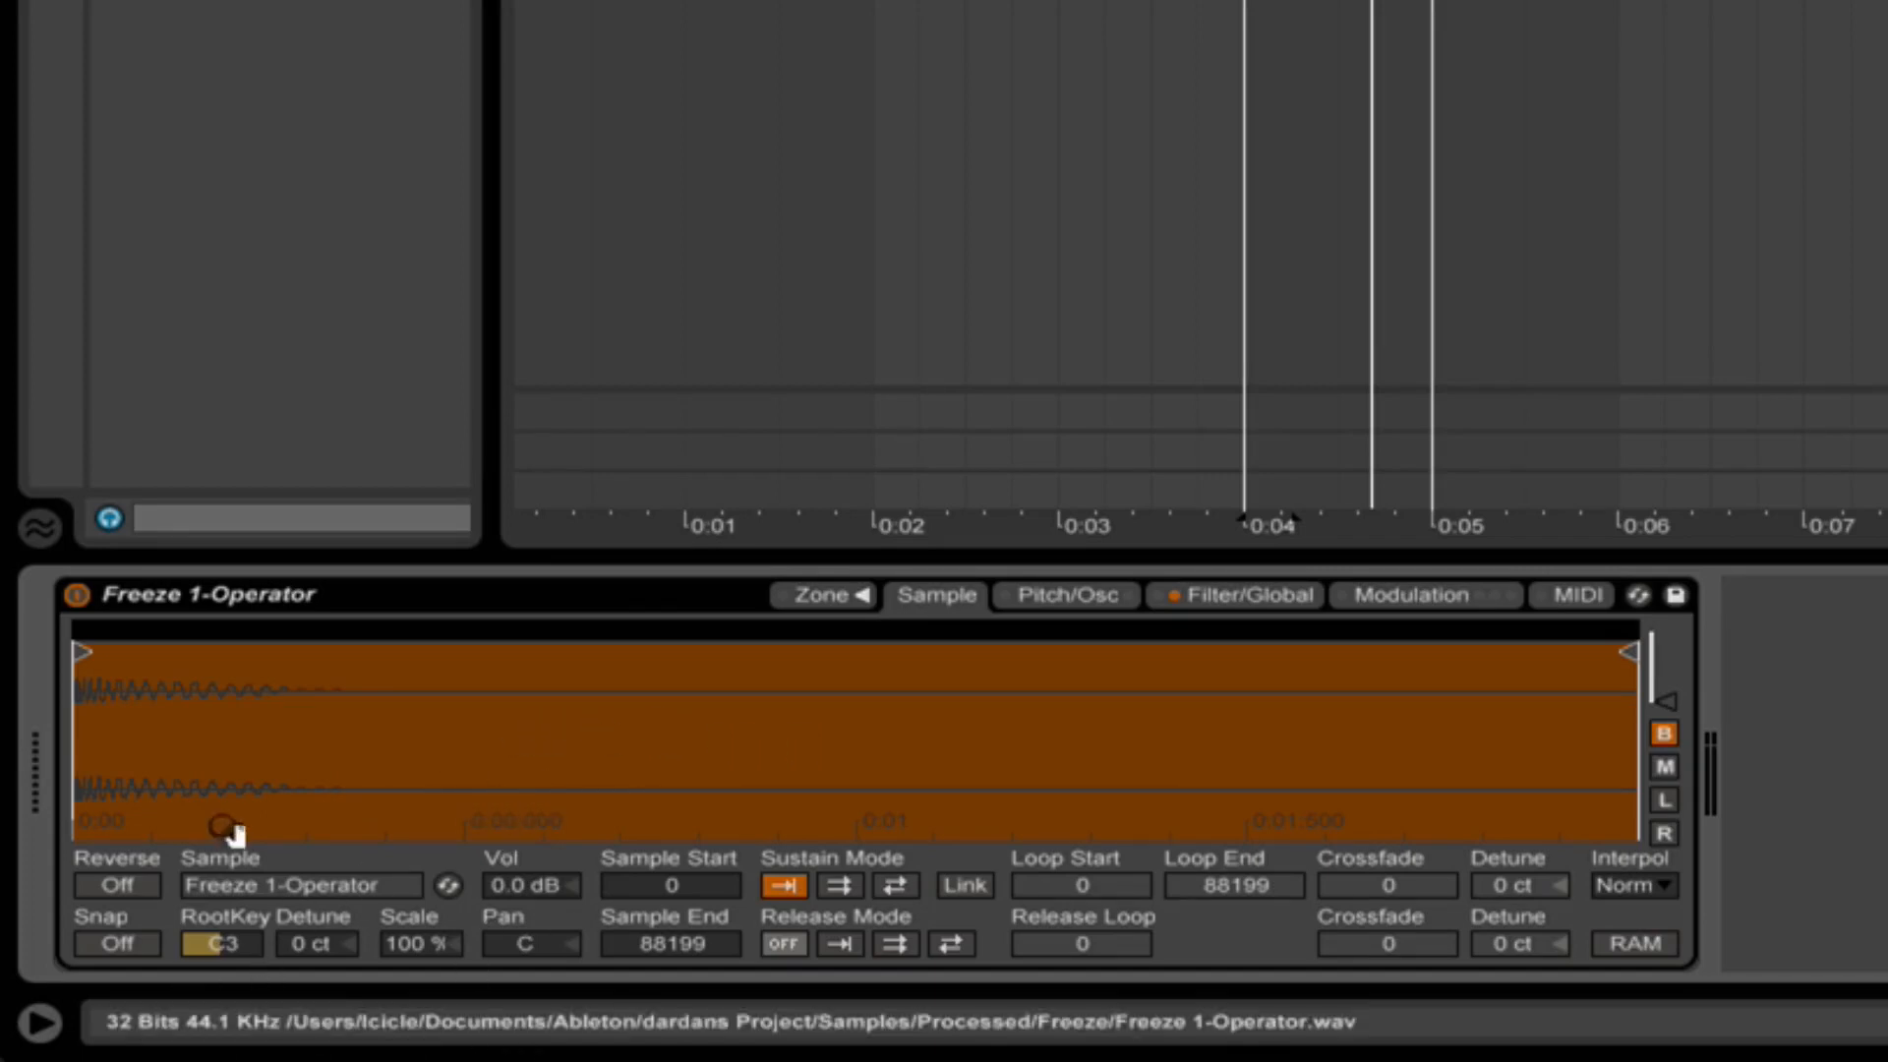
left_click(1070, 595)
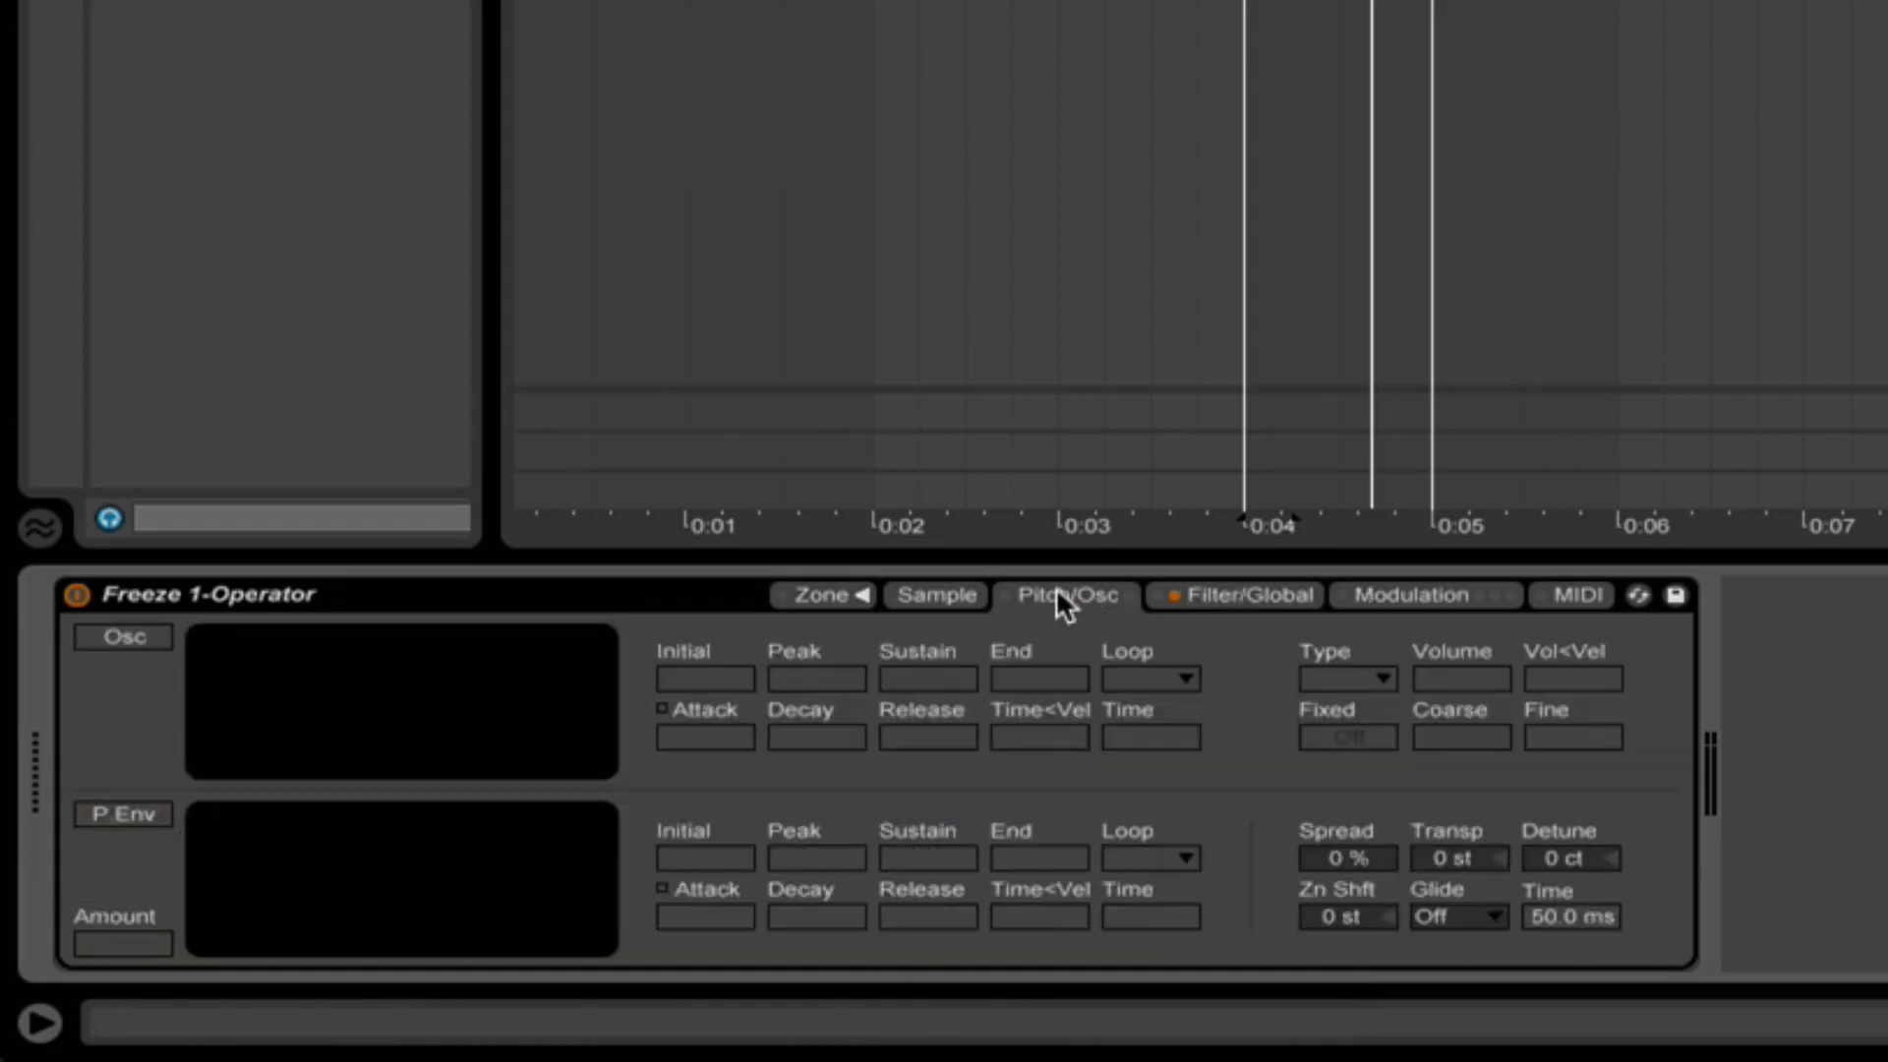
Change the Sampler's filter type to BP24 and tune it to about 144 Hz with resonance around 3.38.
left_click(1227, 594)
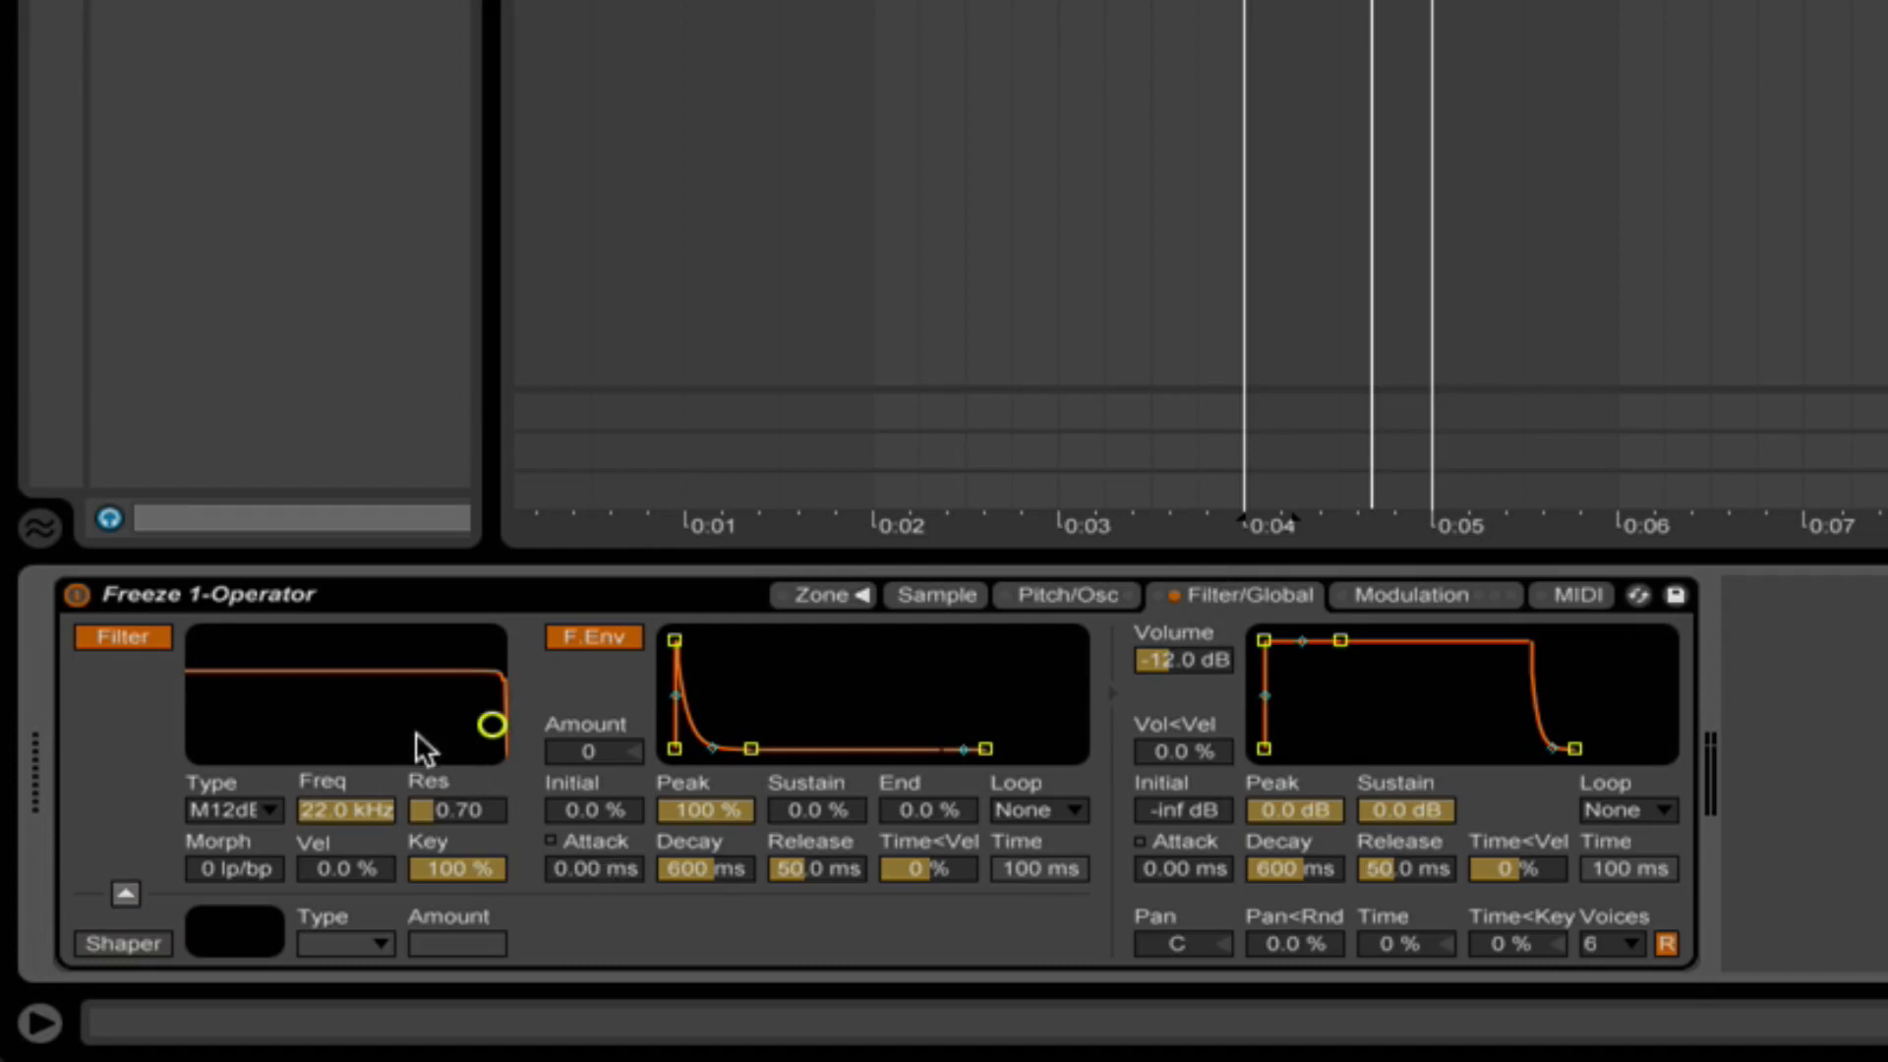
left_click(227, 808)
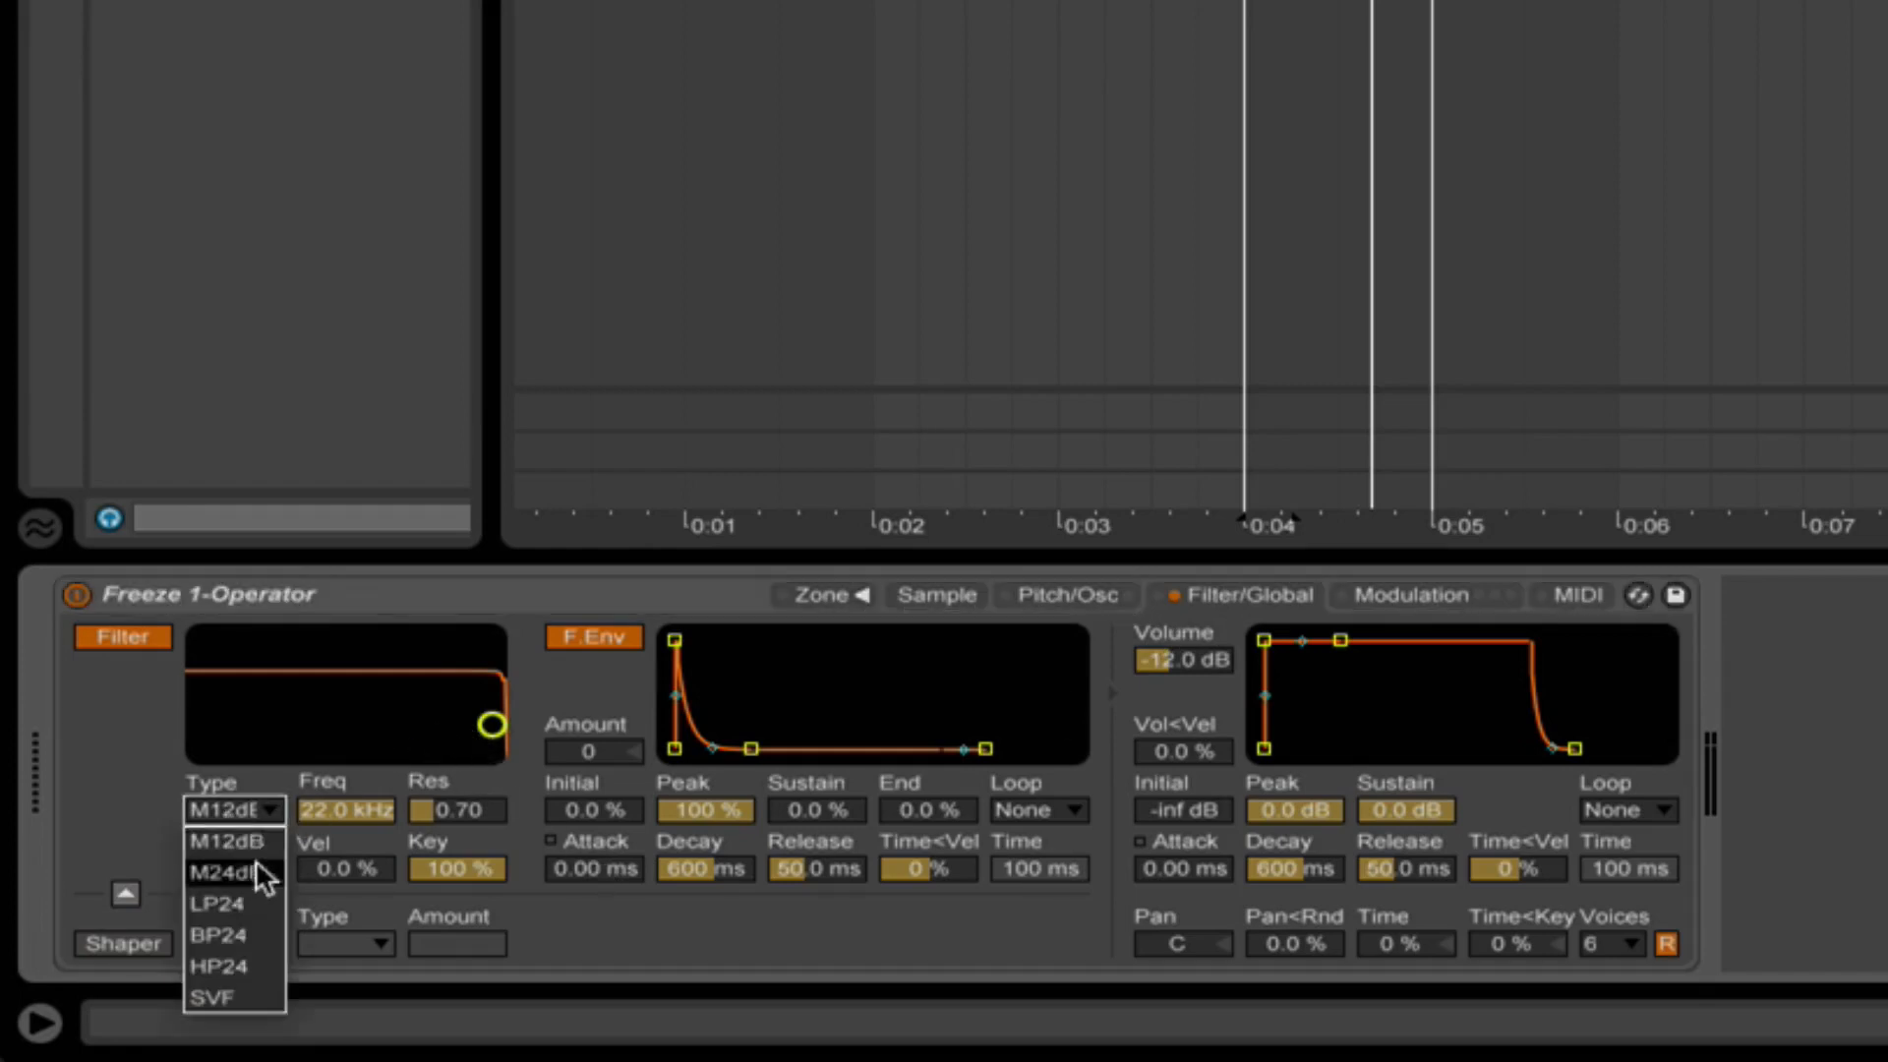
left_click(248, 934)
left_click_drag(491, 724, 269, 720)
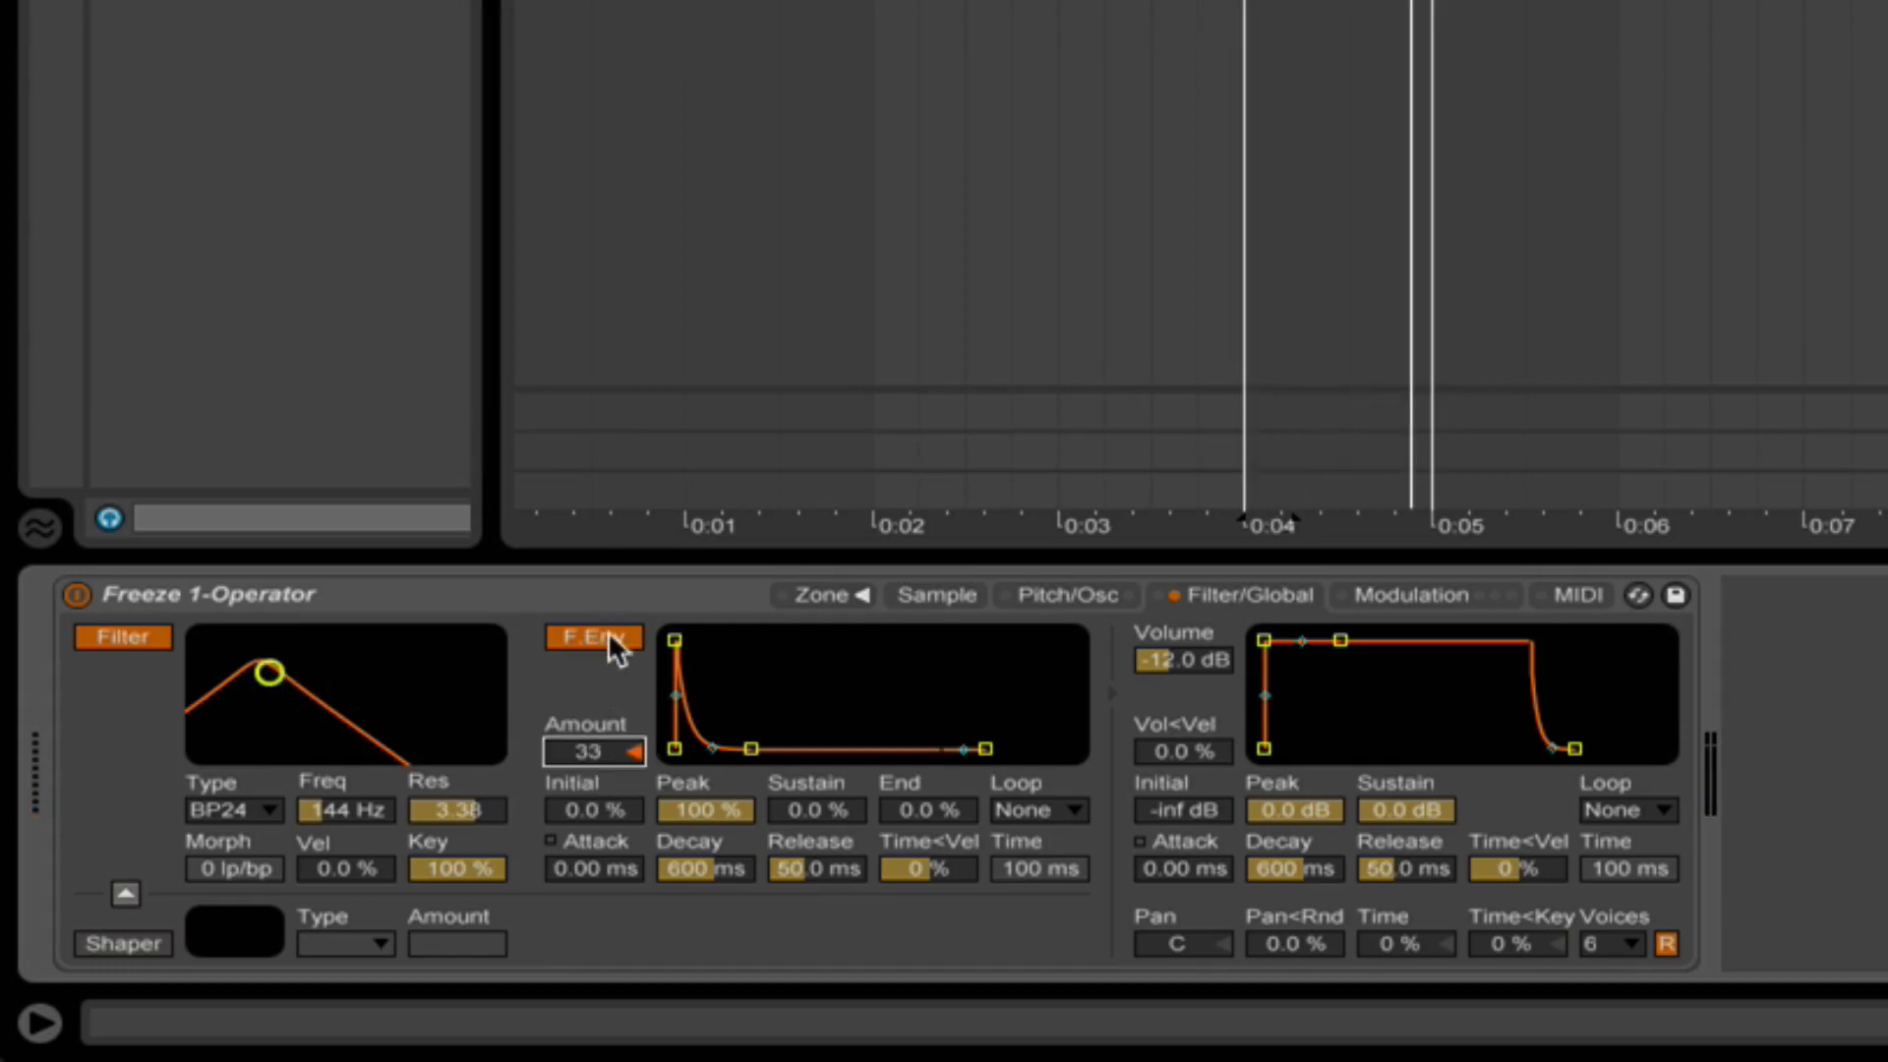
Set the filter envelope to amount 68 with 189 ms decay, and retune the filter to 62.4 Hz with resonance 5.63.
left_click_drag(592, 758, 592, 723)
mouse_move(270, 672)
left_mouse_down()
mouse_move(351, 673)
mouse_move(197, 653)
mouse_move(265, 669)
left_mouse_up()
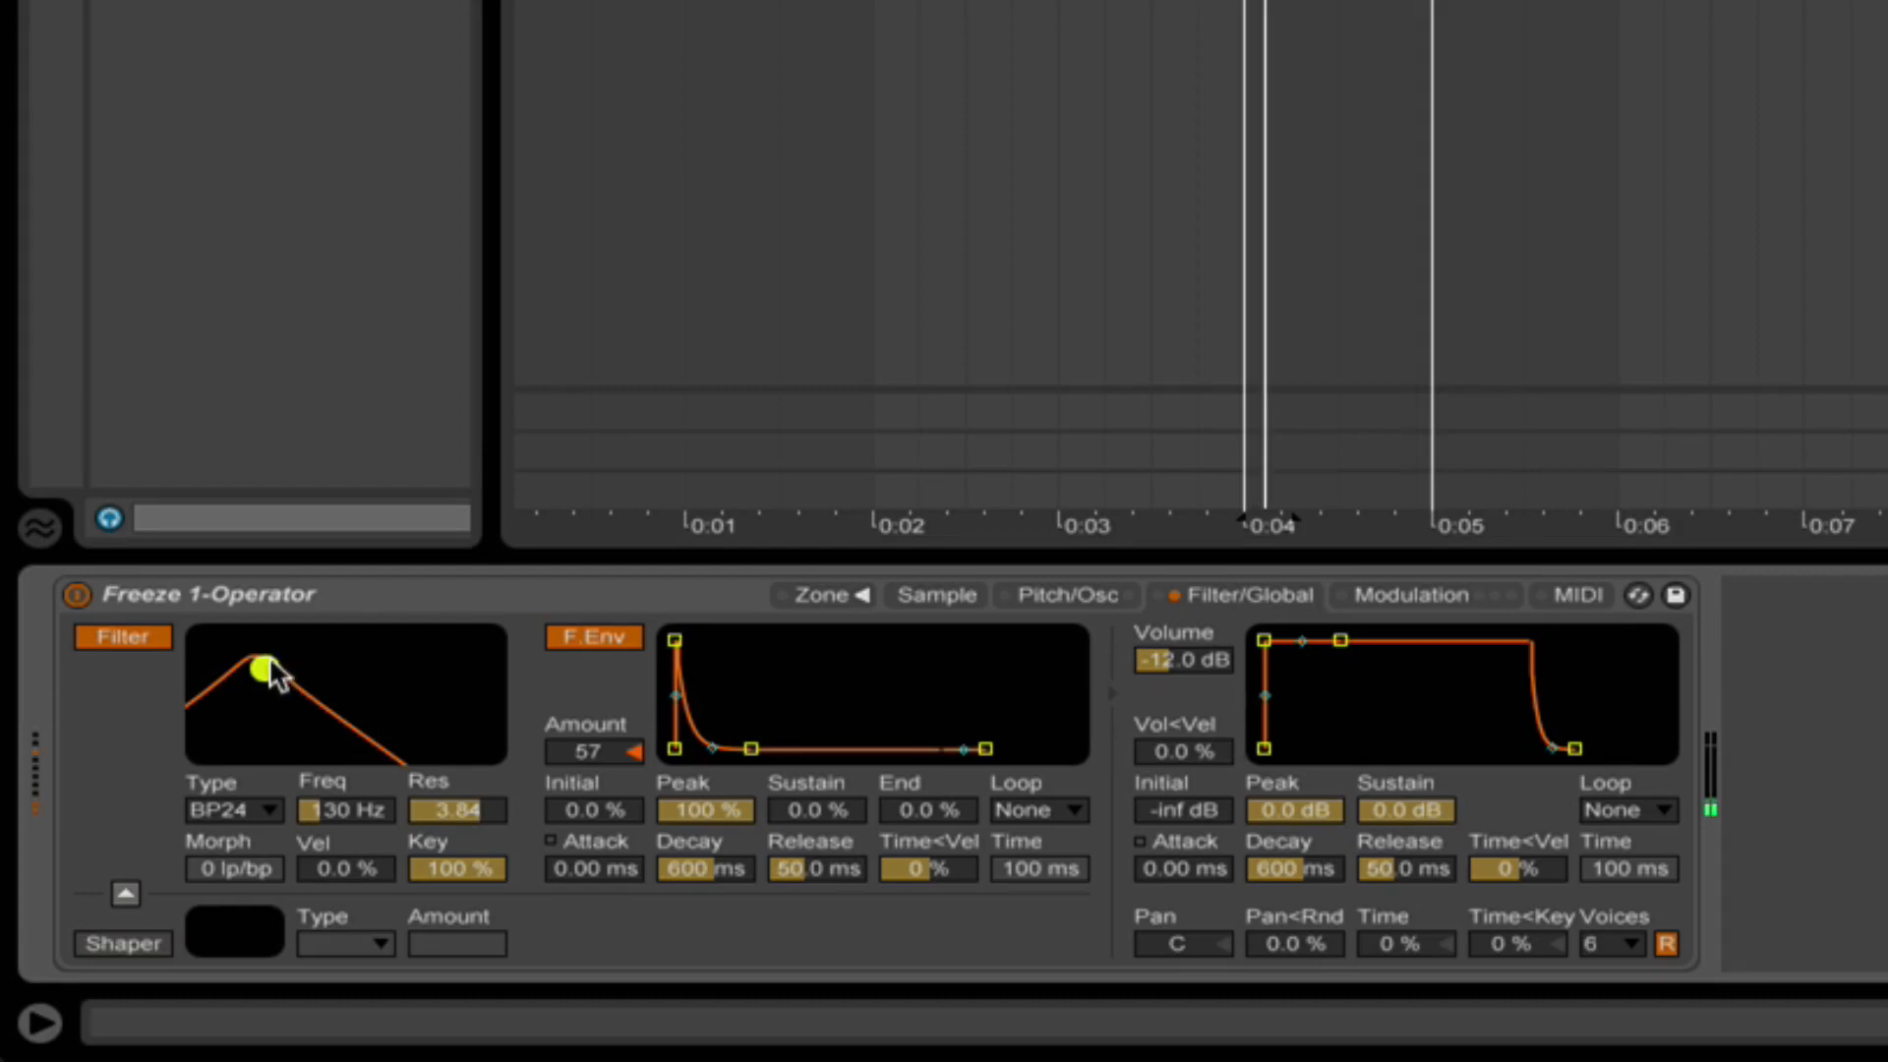
left_click_drag(256, 669, 234, 653)
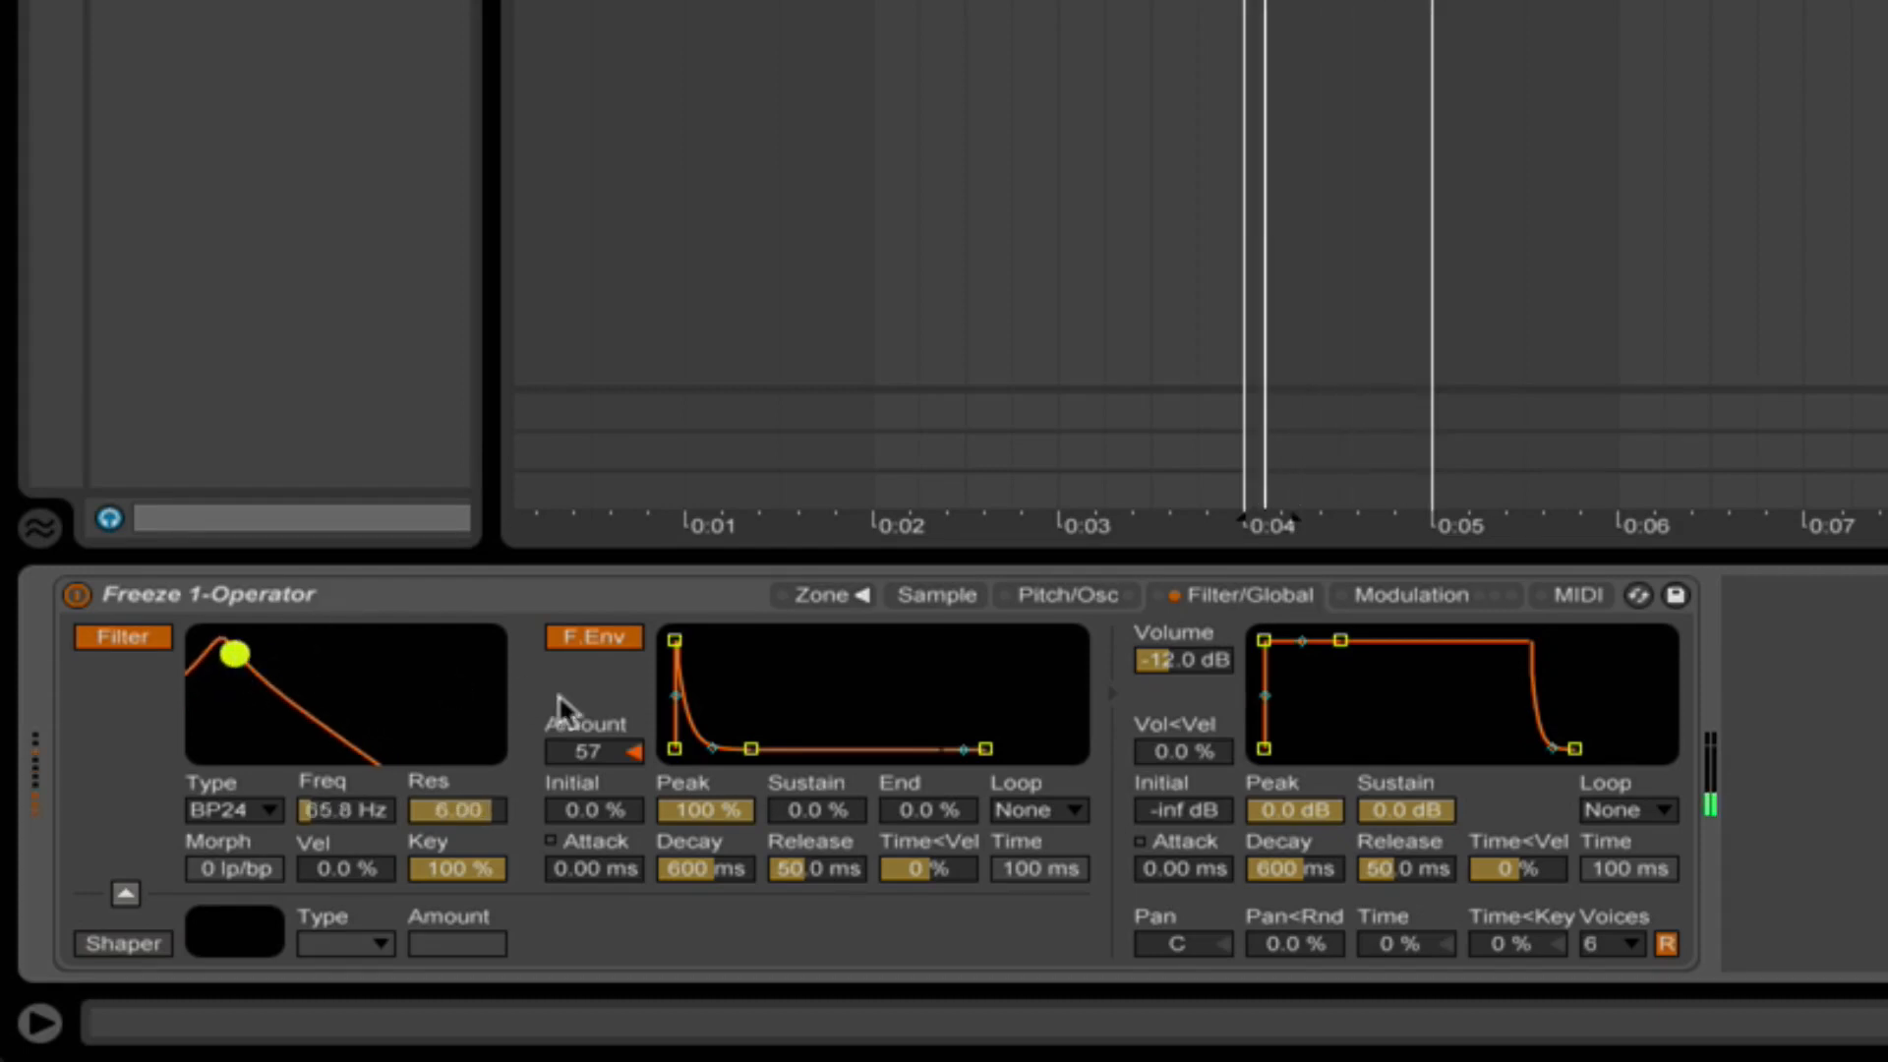
left_click_drag(567, 754, 566, 733)
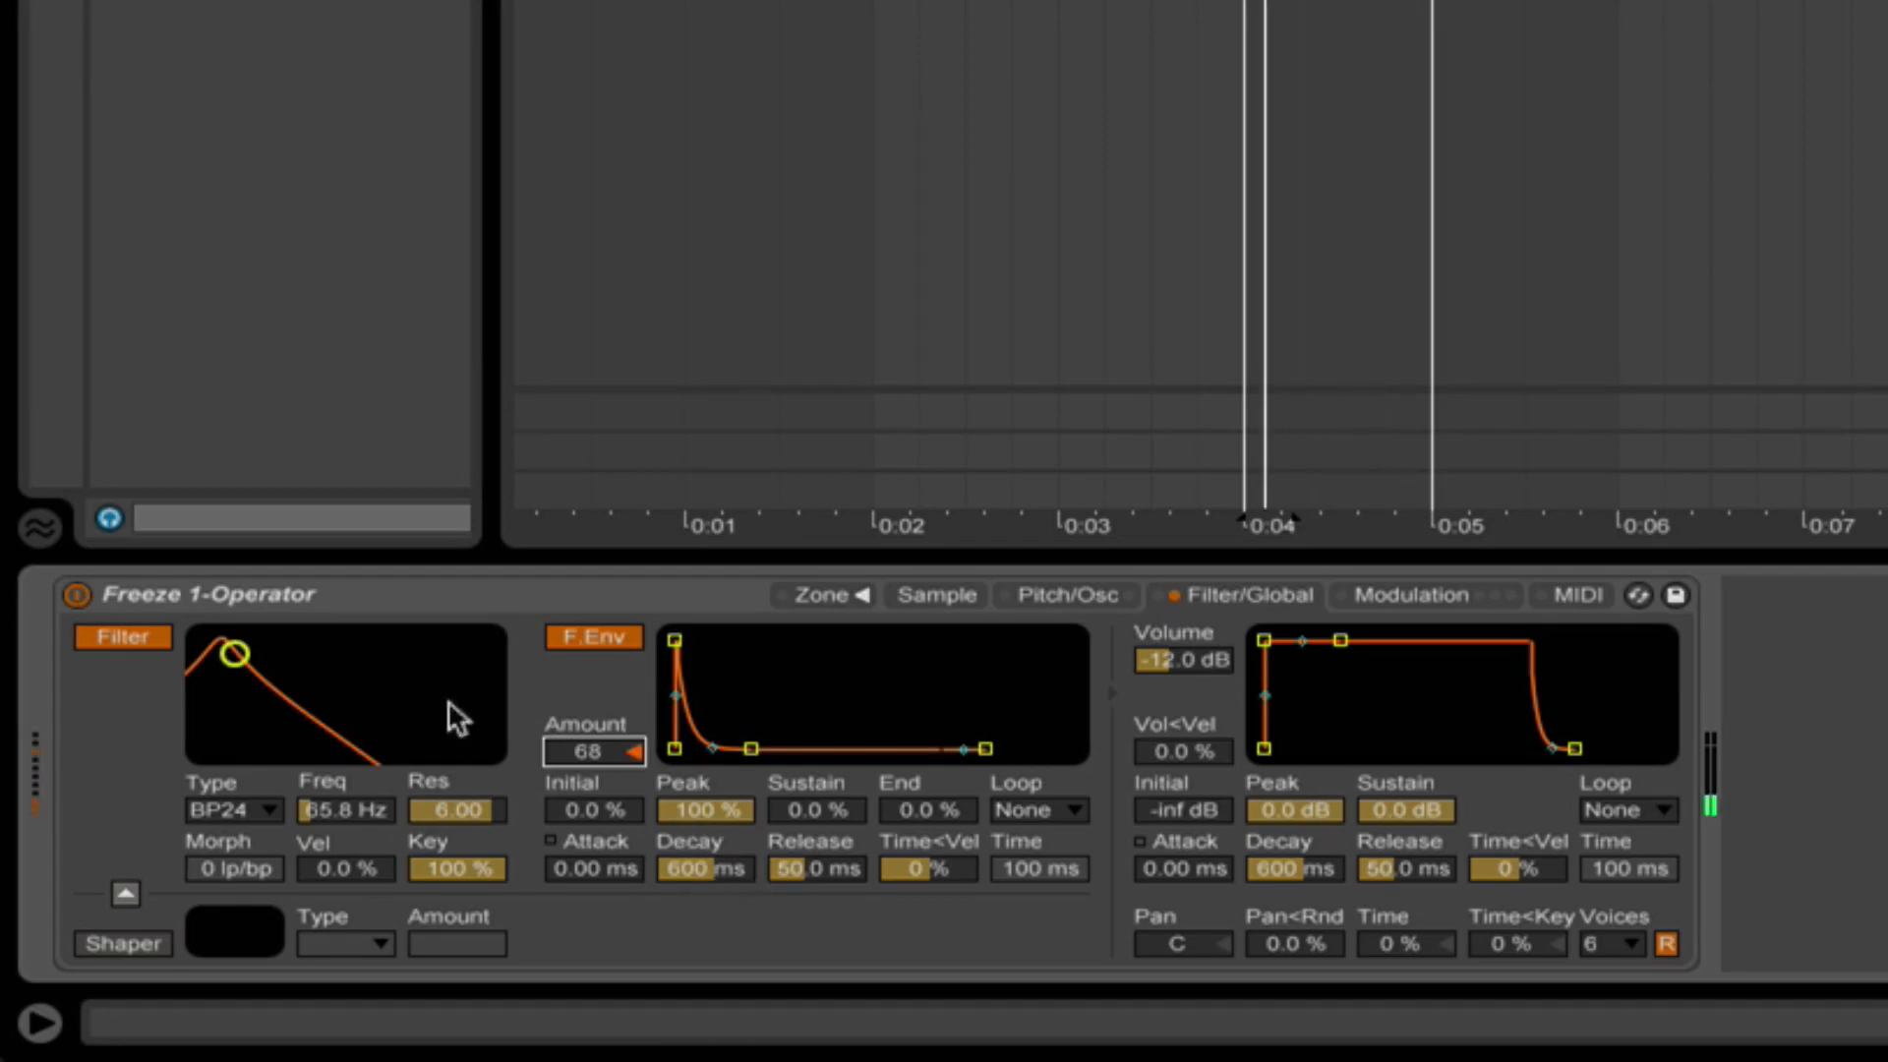
mouse_move(233, 652)
left_mouse_down()
mouse_move(272, 672)
mouse_move(239, 674)
left_mouse_up()
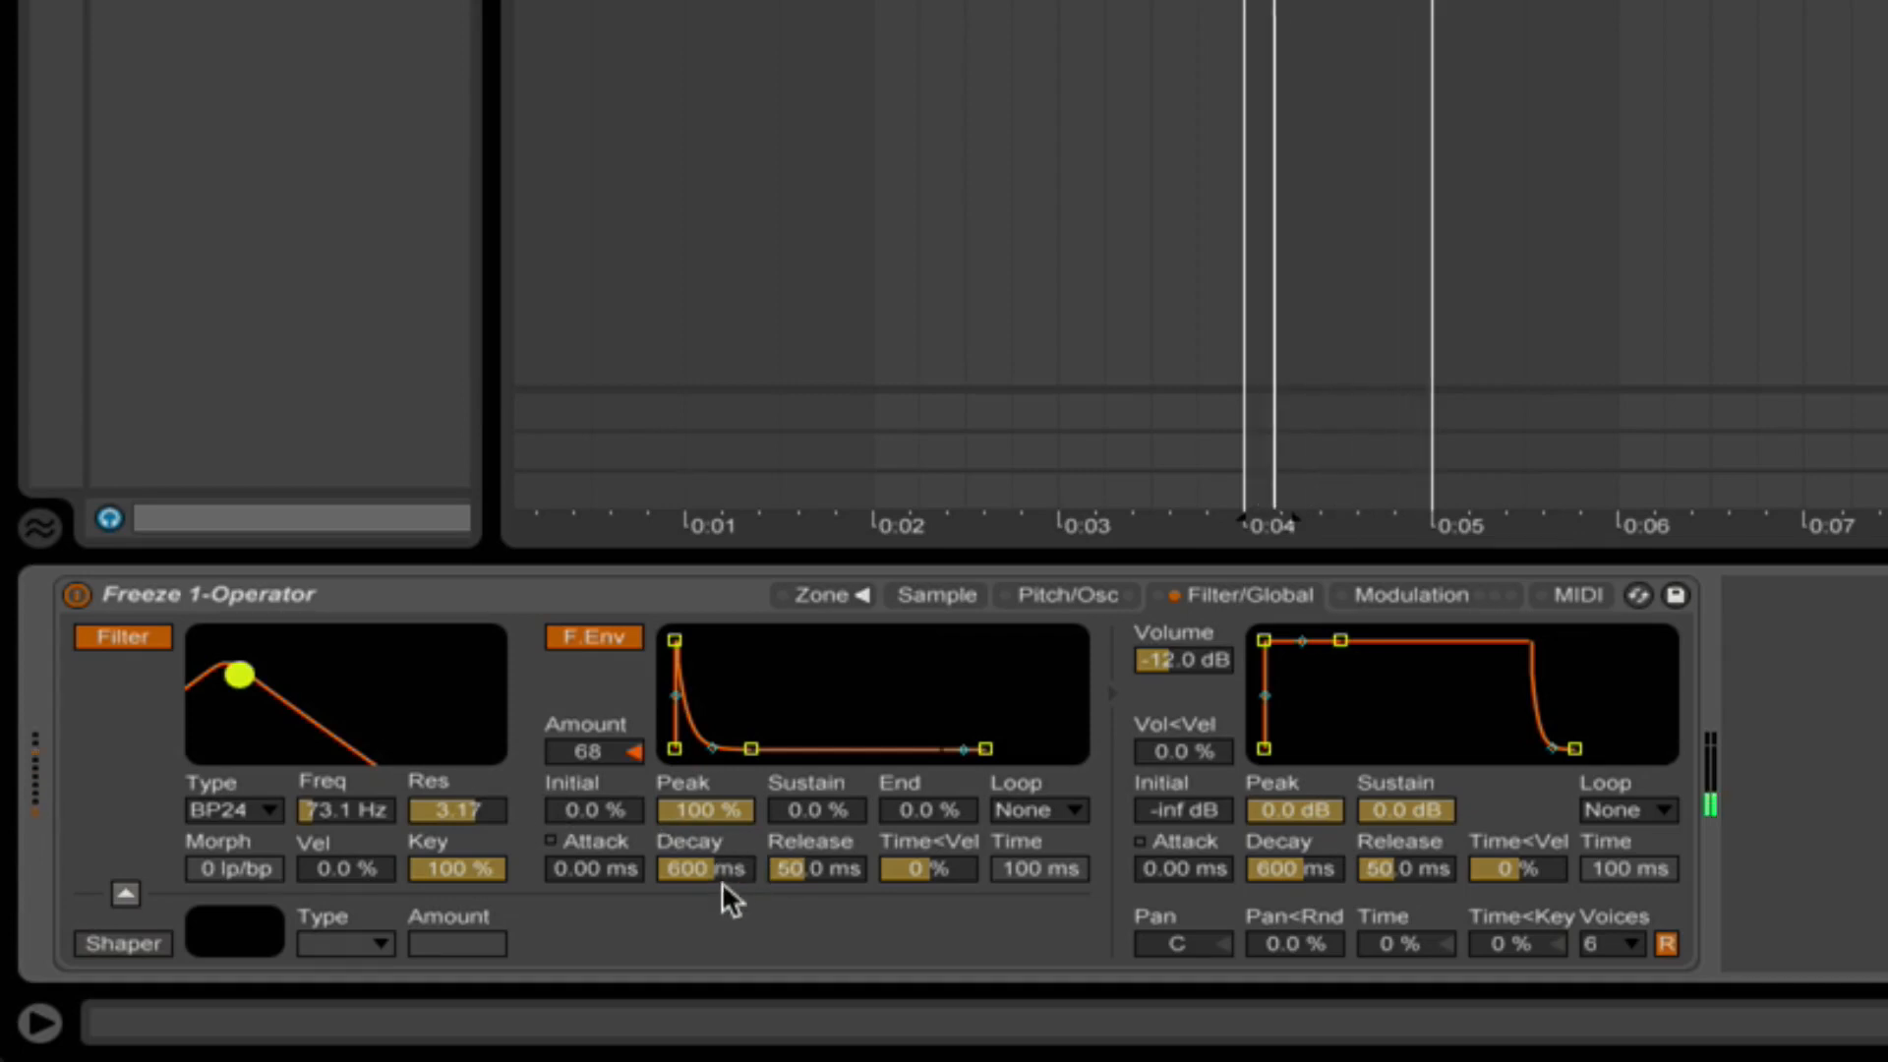
left_click_drag(729, 871, 729, 968)
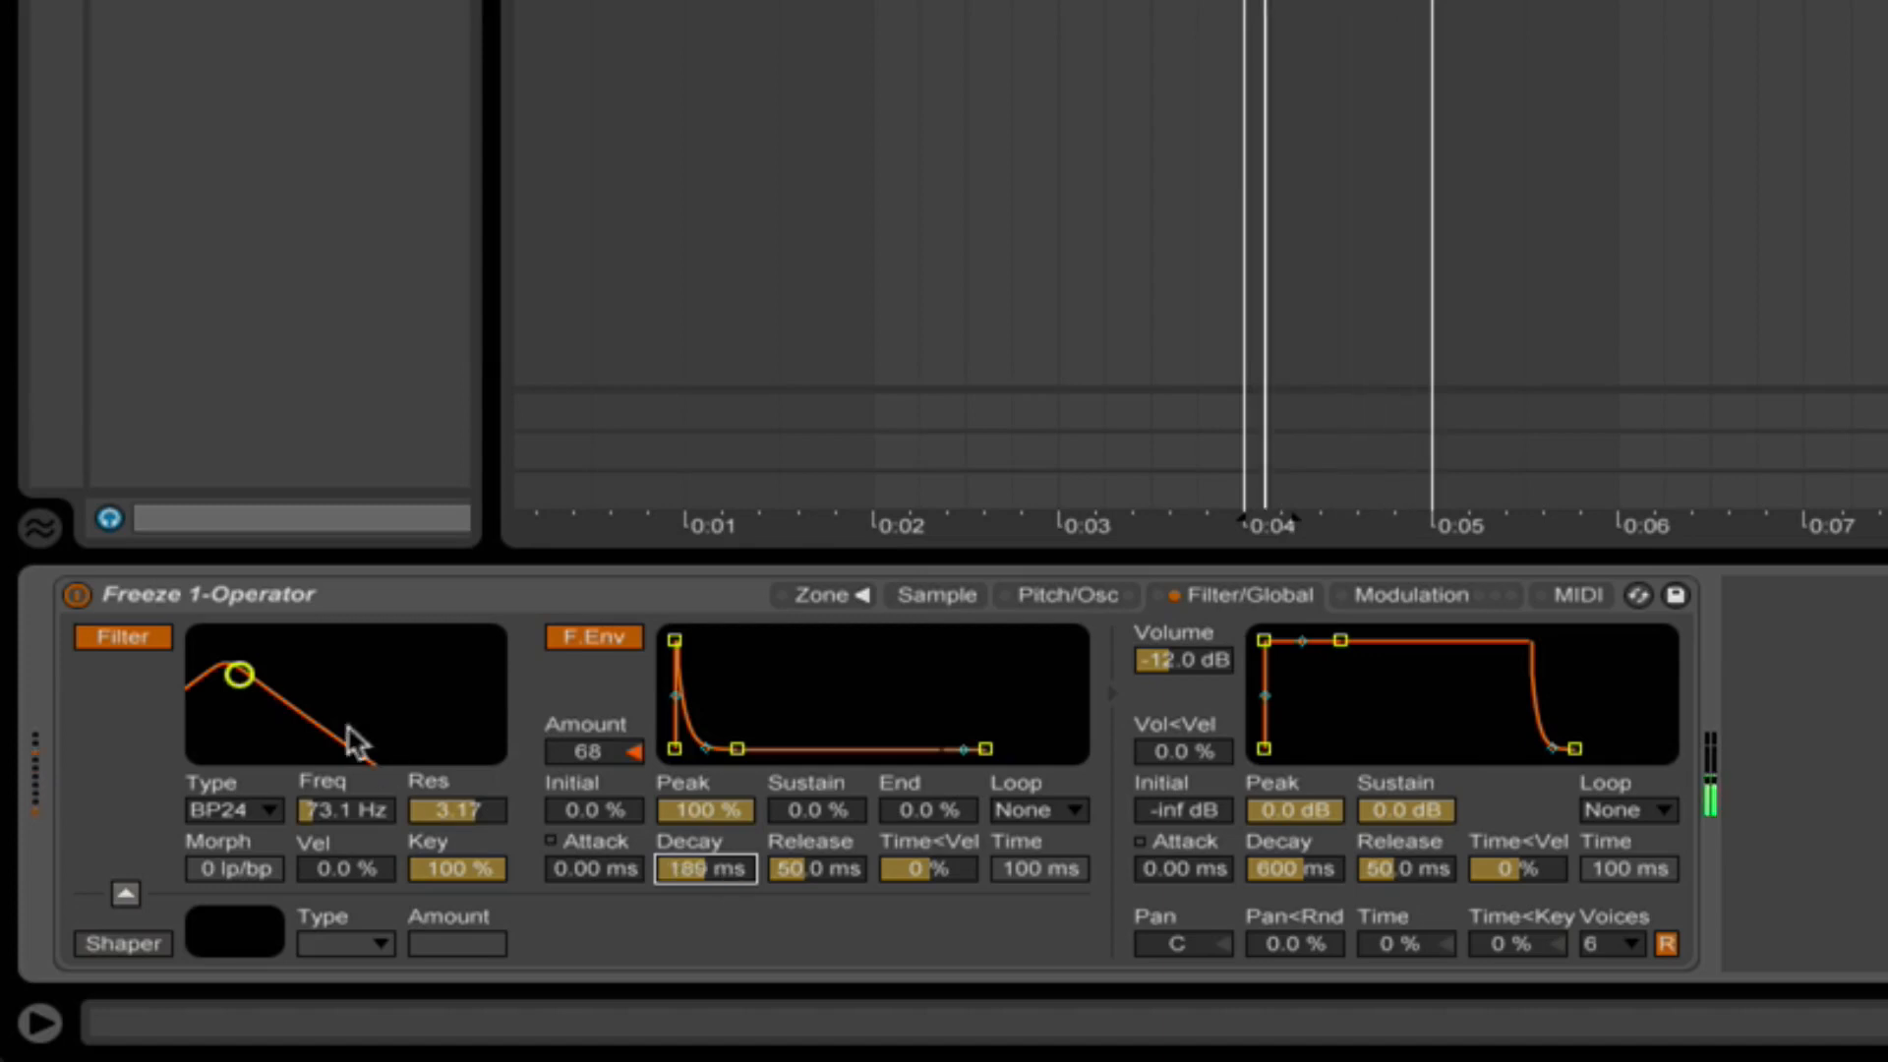
mouse_move(244, 674)
left_mouse_down()
mouse_move(236, 653)
mouse_move(291, 657)
mouse_move(232, 656)
left_mouse_up()
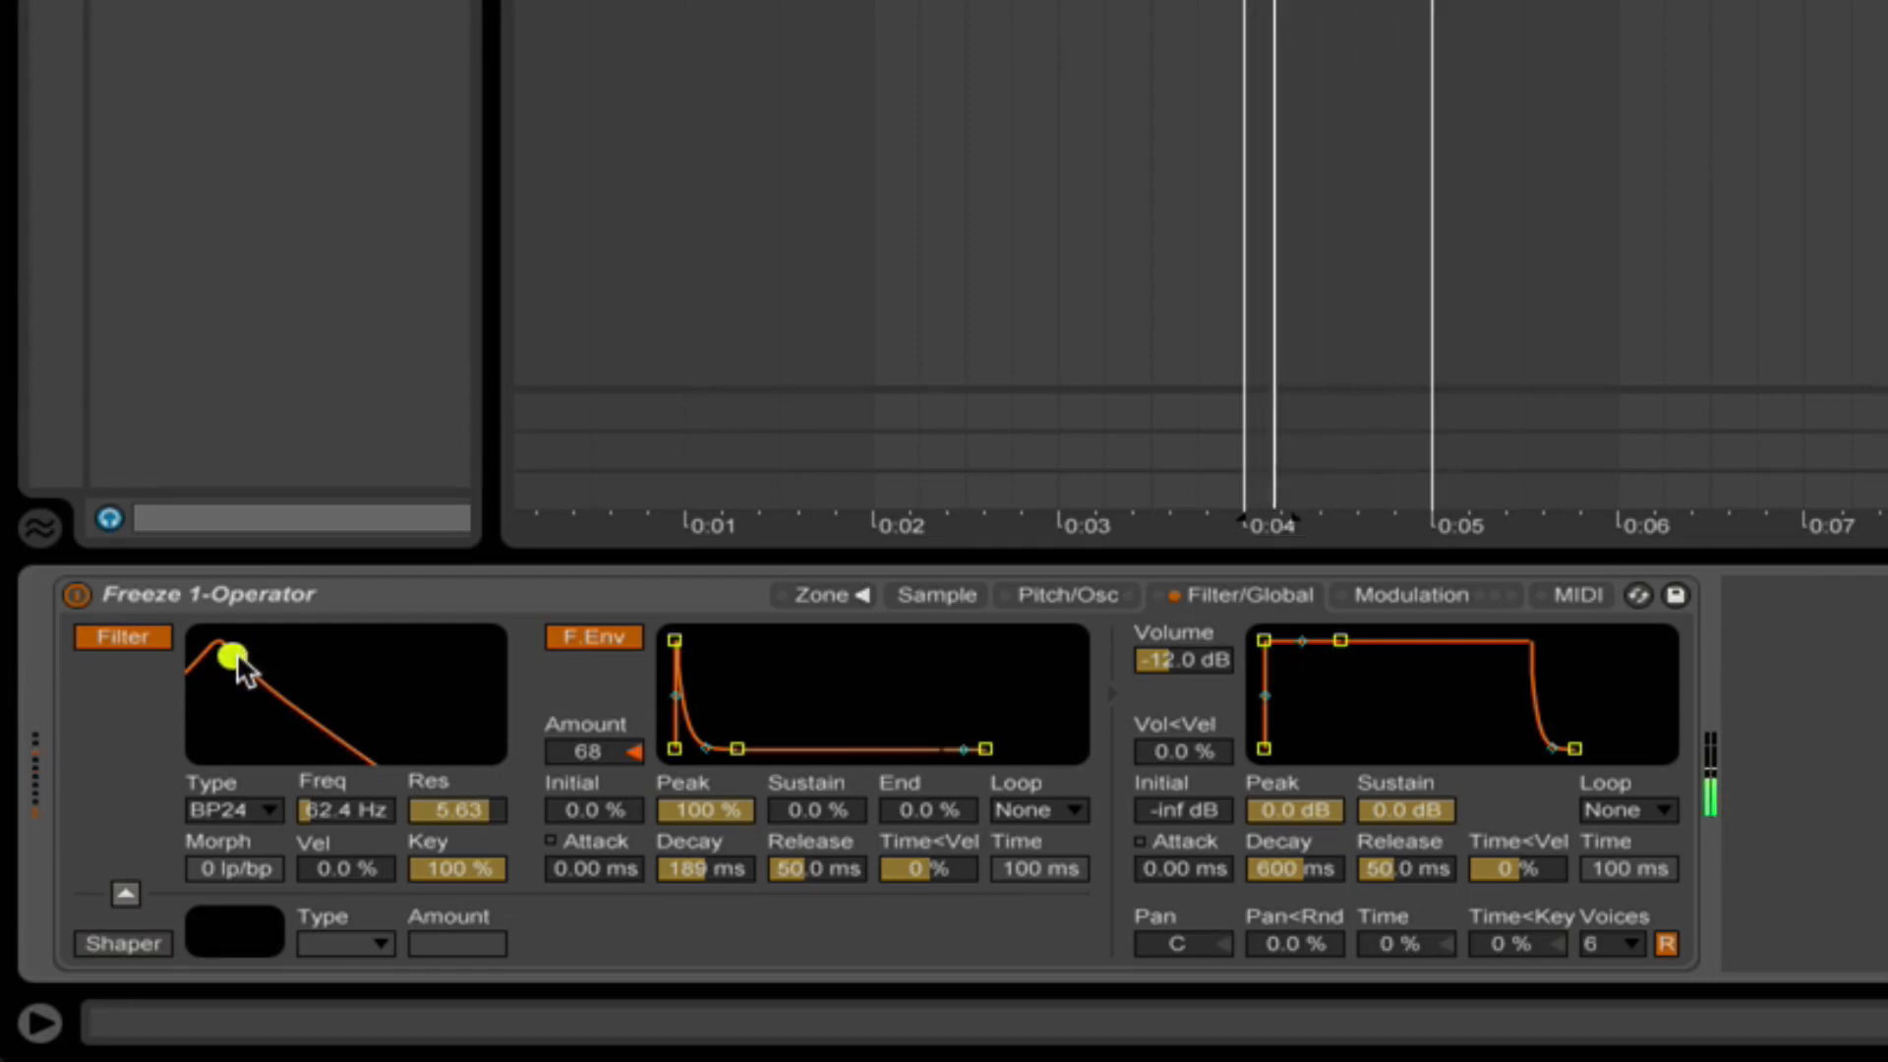
Set the filter envelope amount to 56 and decay to 146 ms, and lengthen the volume envelope's release to 708 ms.
left_click(602, 752)
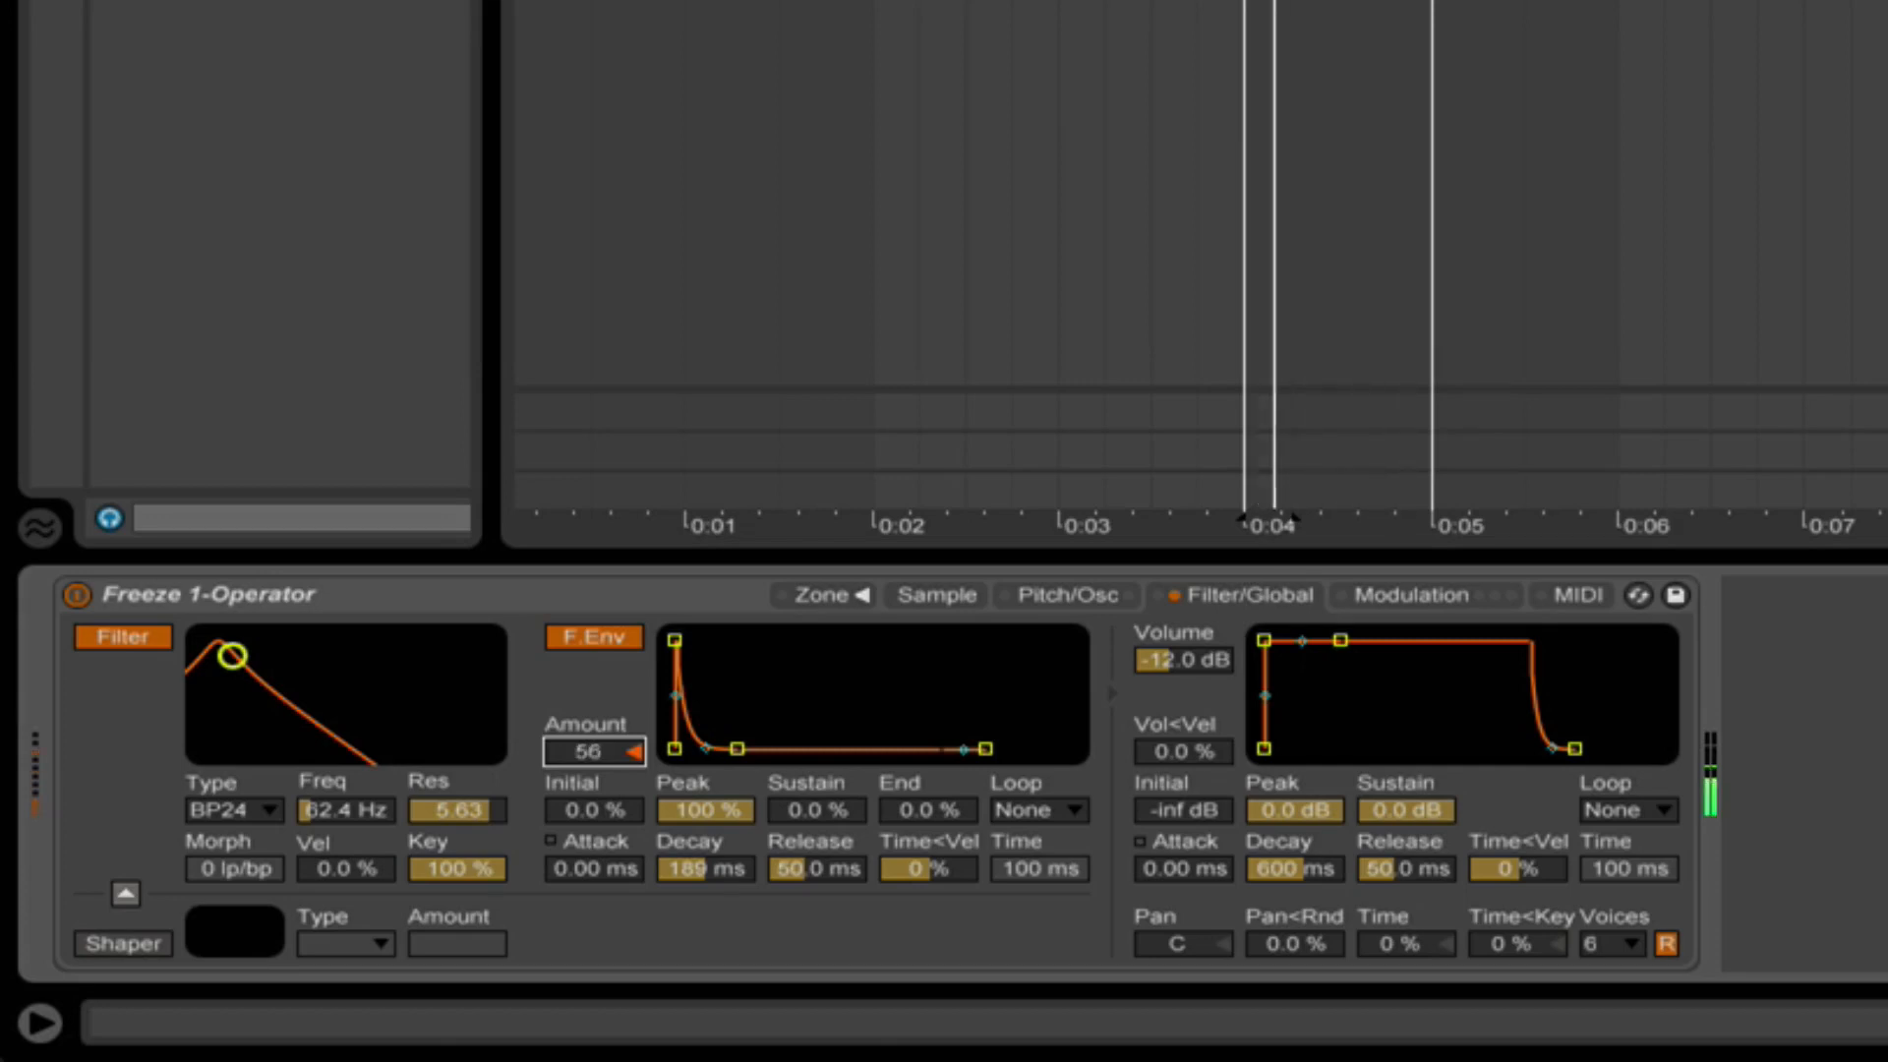
mouse_move(702, 871)
left_mouse_down()
mouse_move(702, 914)
mouse_move(702, 790)
mouse_move(710, 931)
mouse_move(710, 863)
left_mouse_up()
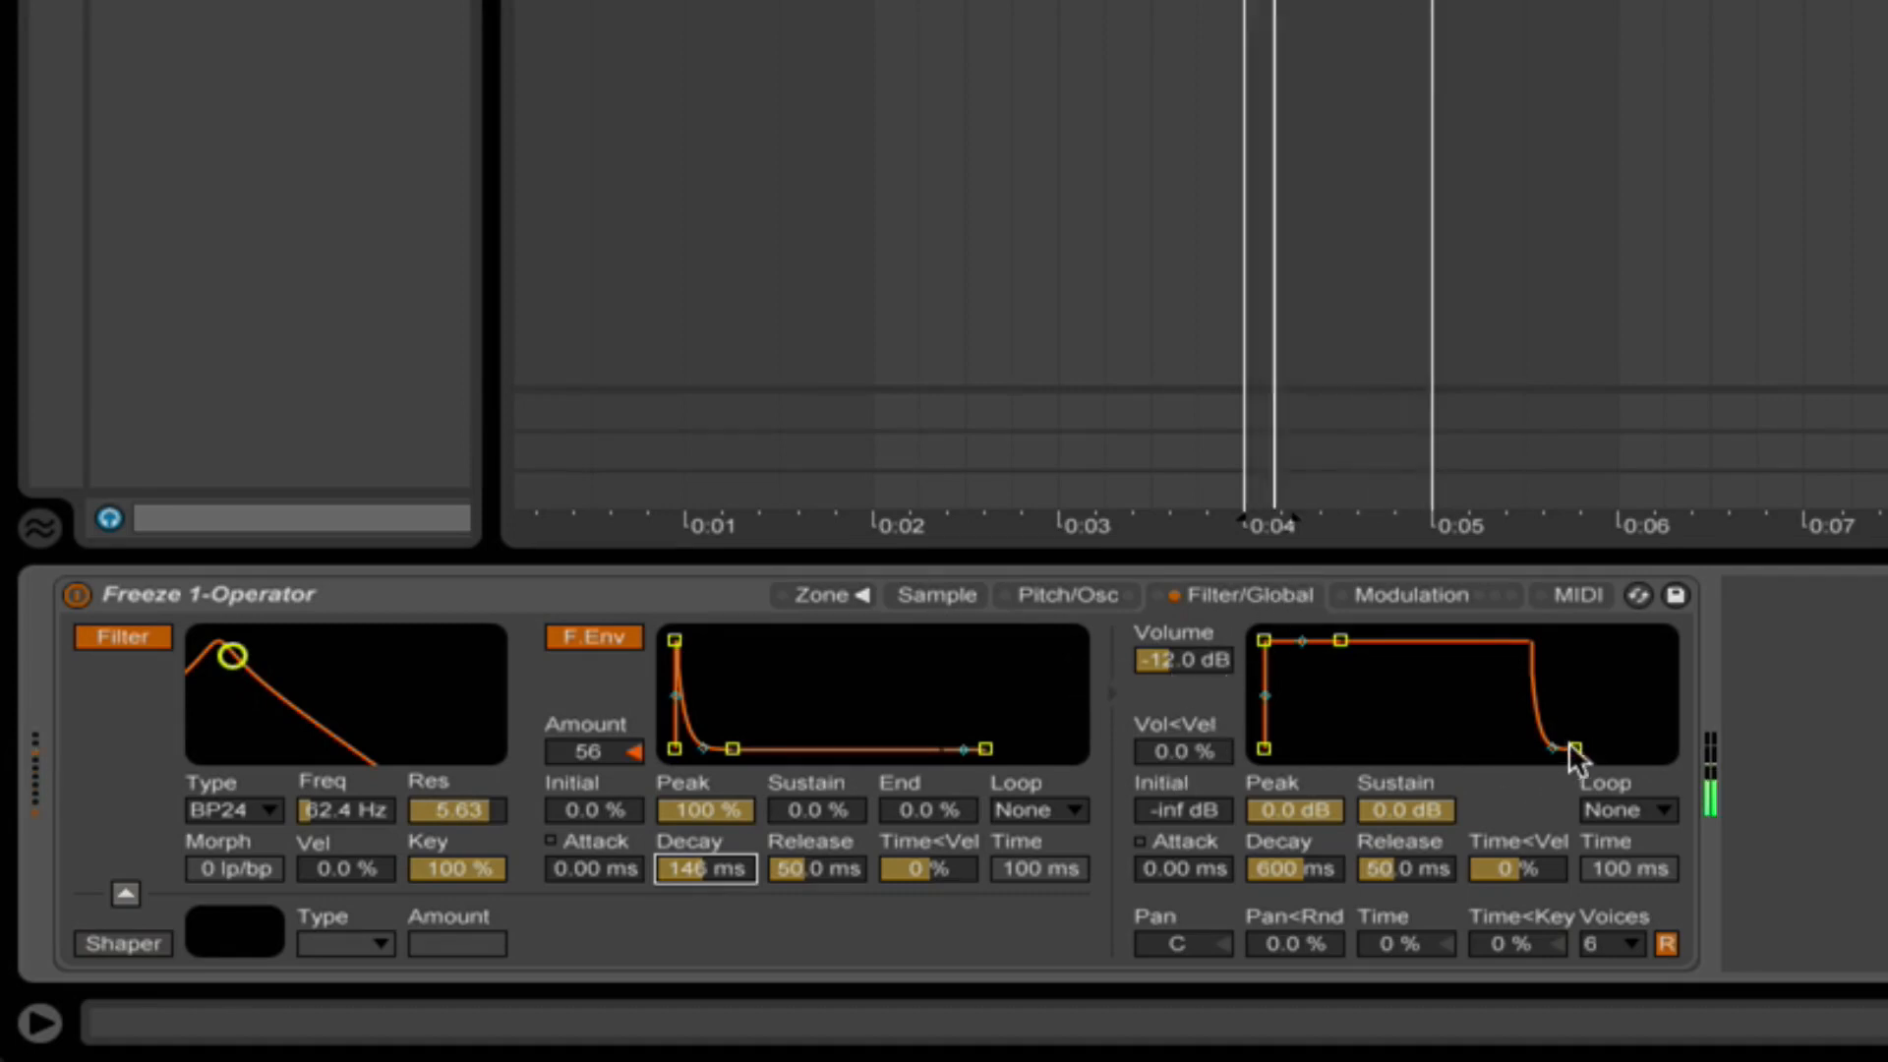
left_click_drag(1571, 745, 1608, 751)
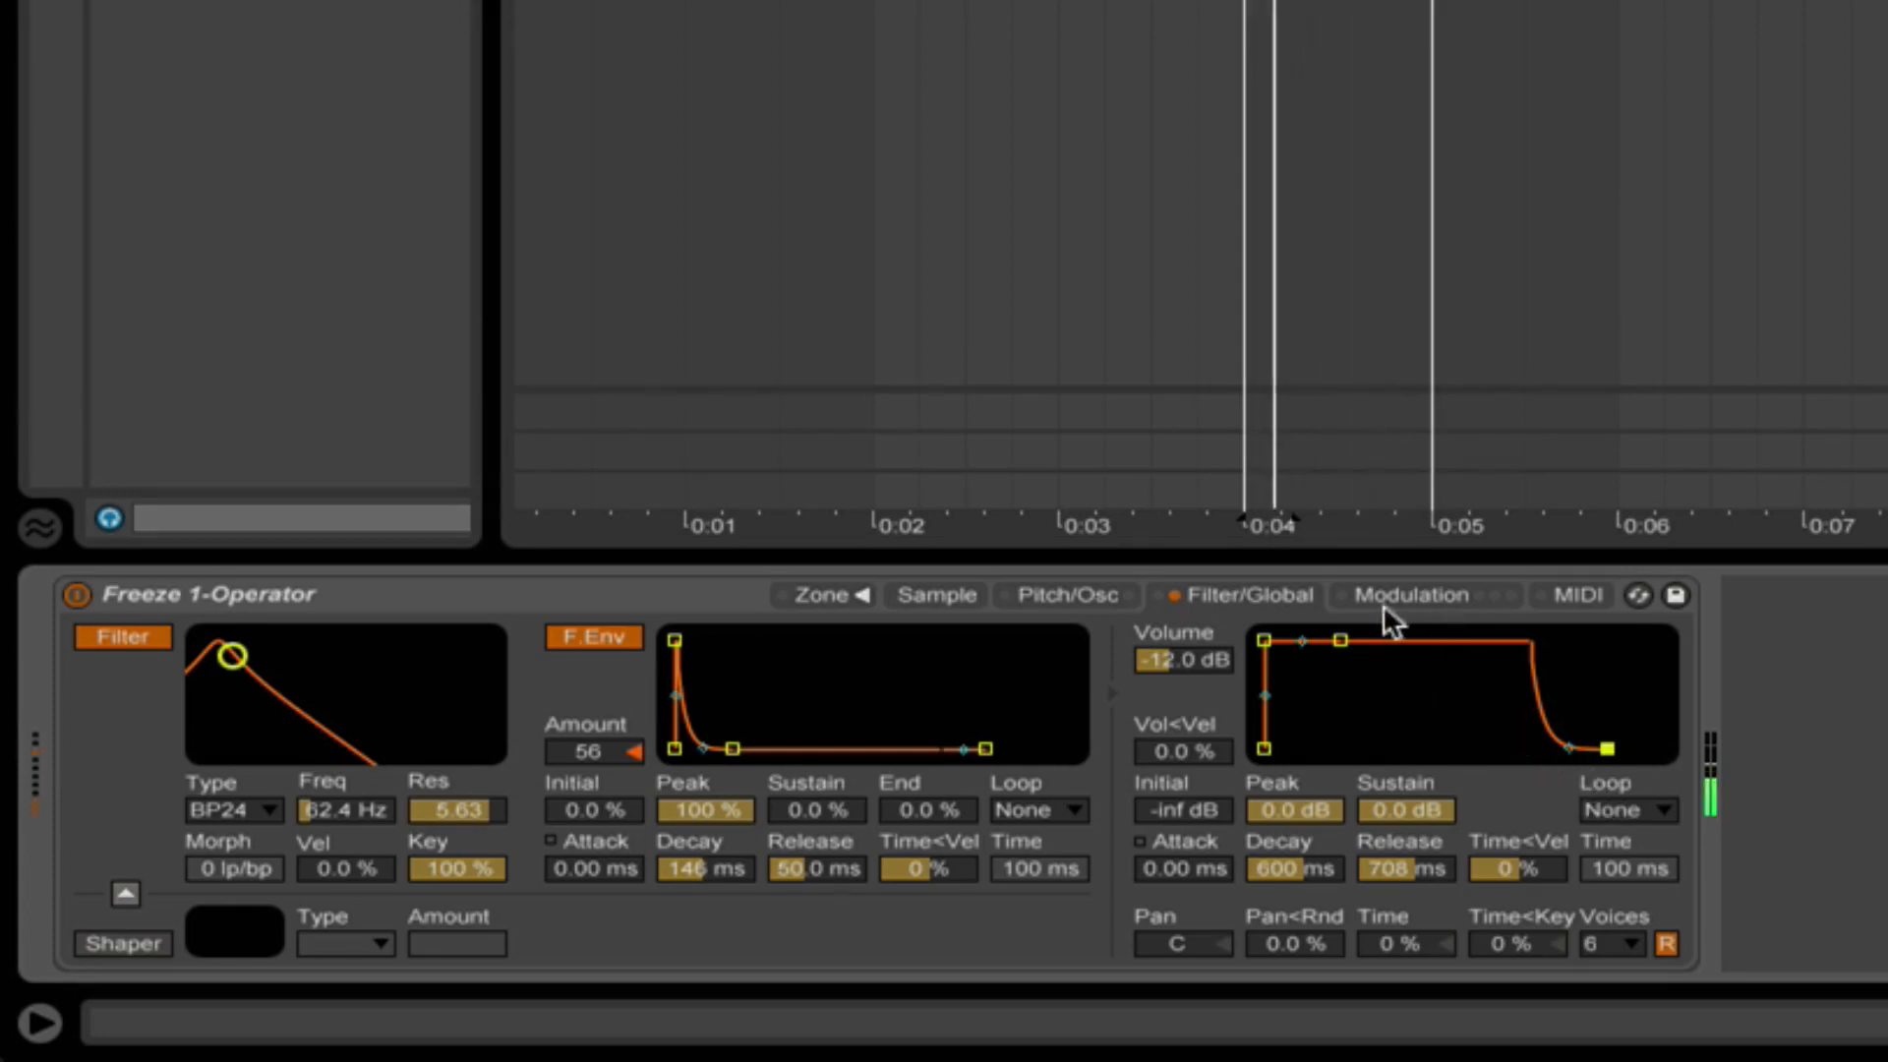
Enable the Sampler's FM oscillator and set its coarse tuning to 16 and volume to -3.7 dB.
left_click(1071, 590)
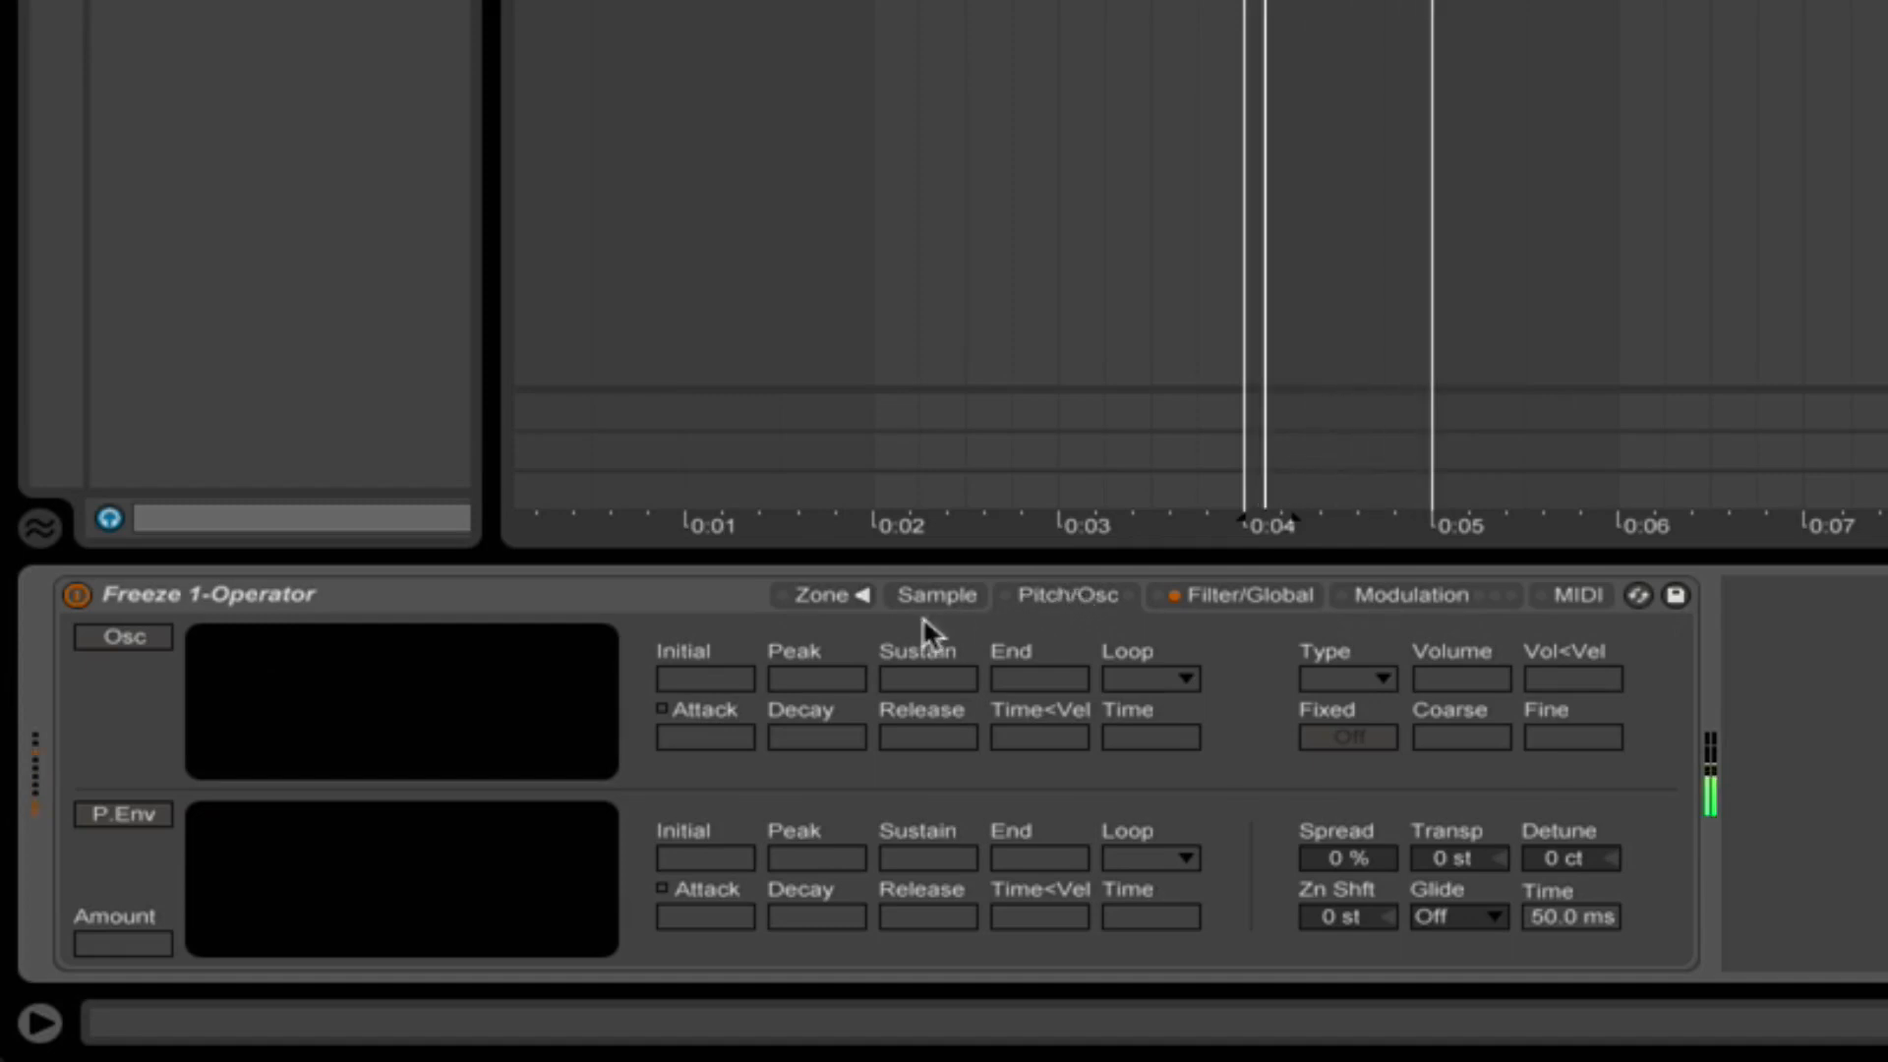
left_click(120, 637)
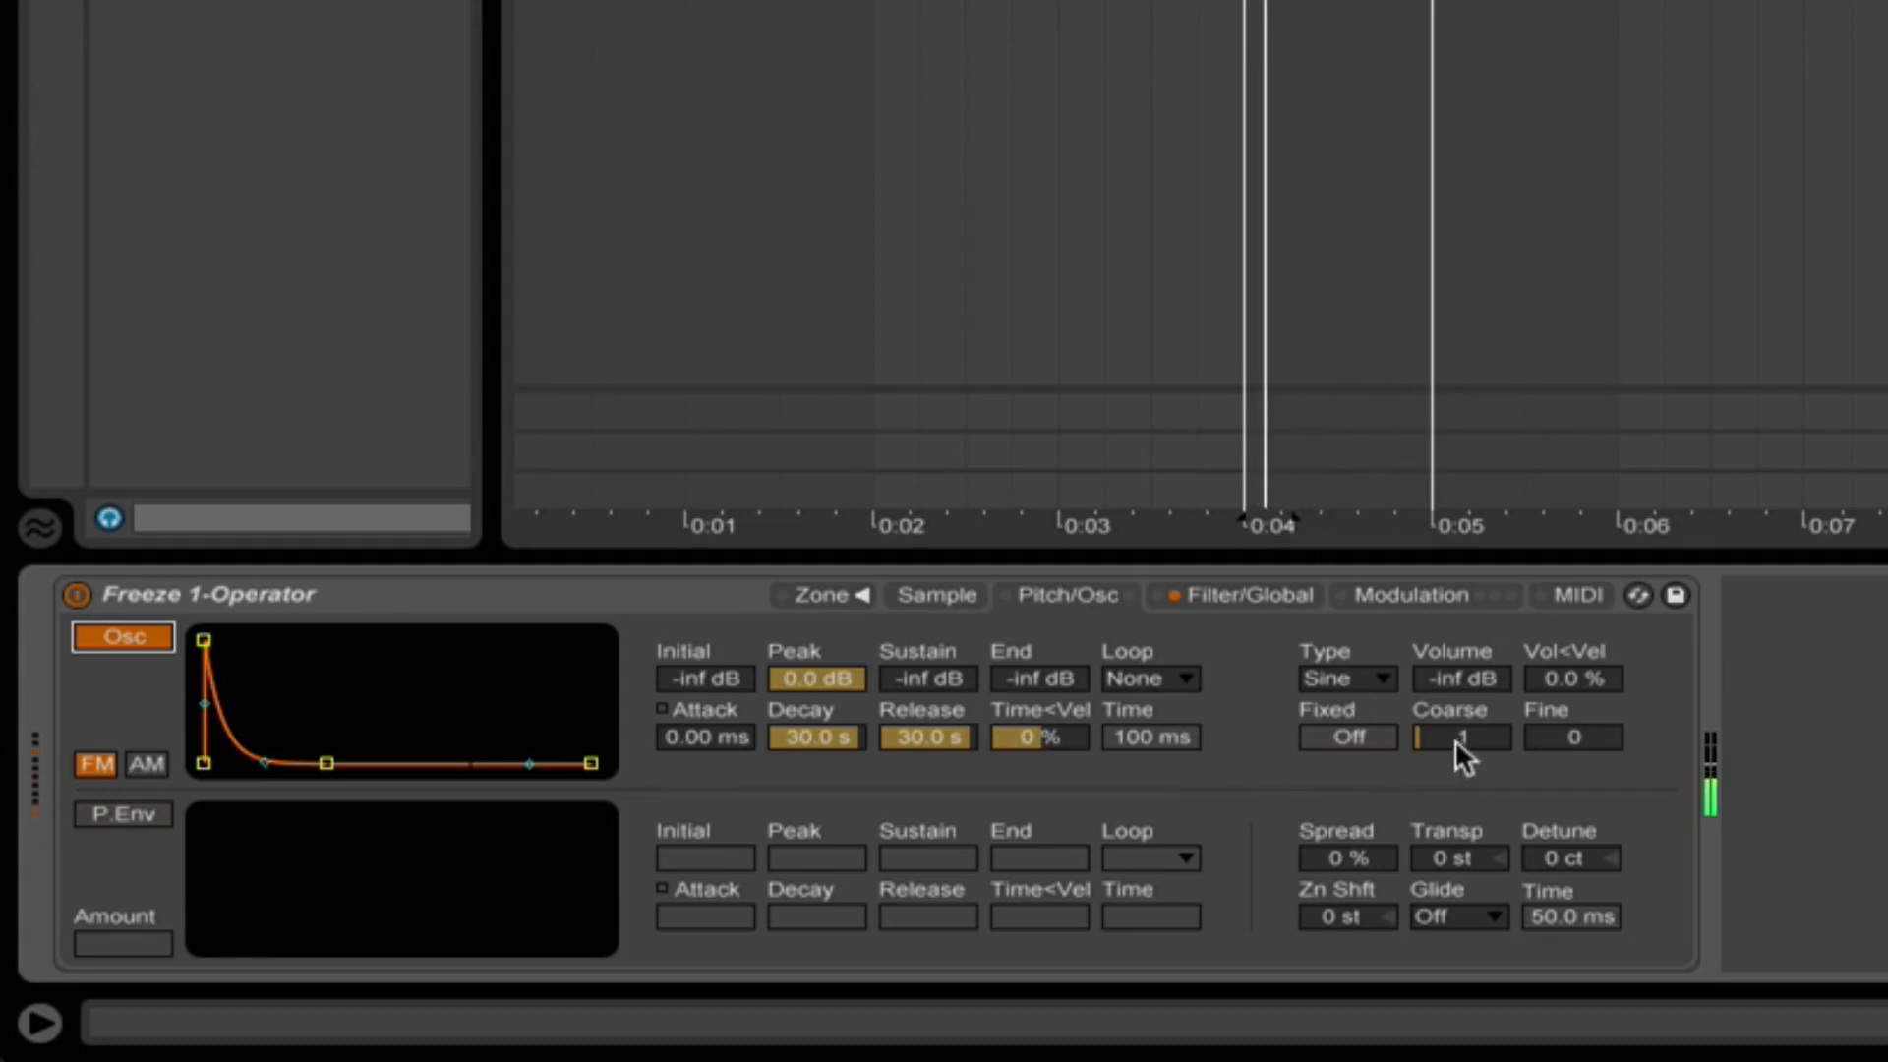
left_click(1449, 684)
left_click_drag(1448, 684, 1448, 594)
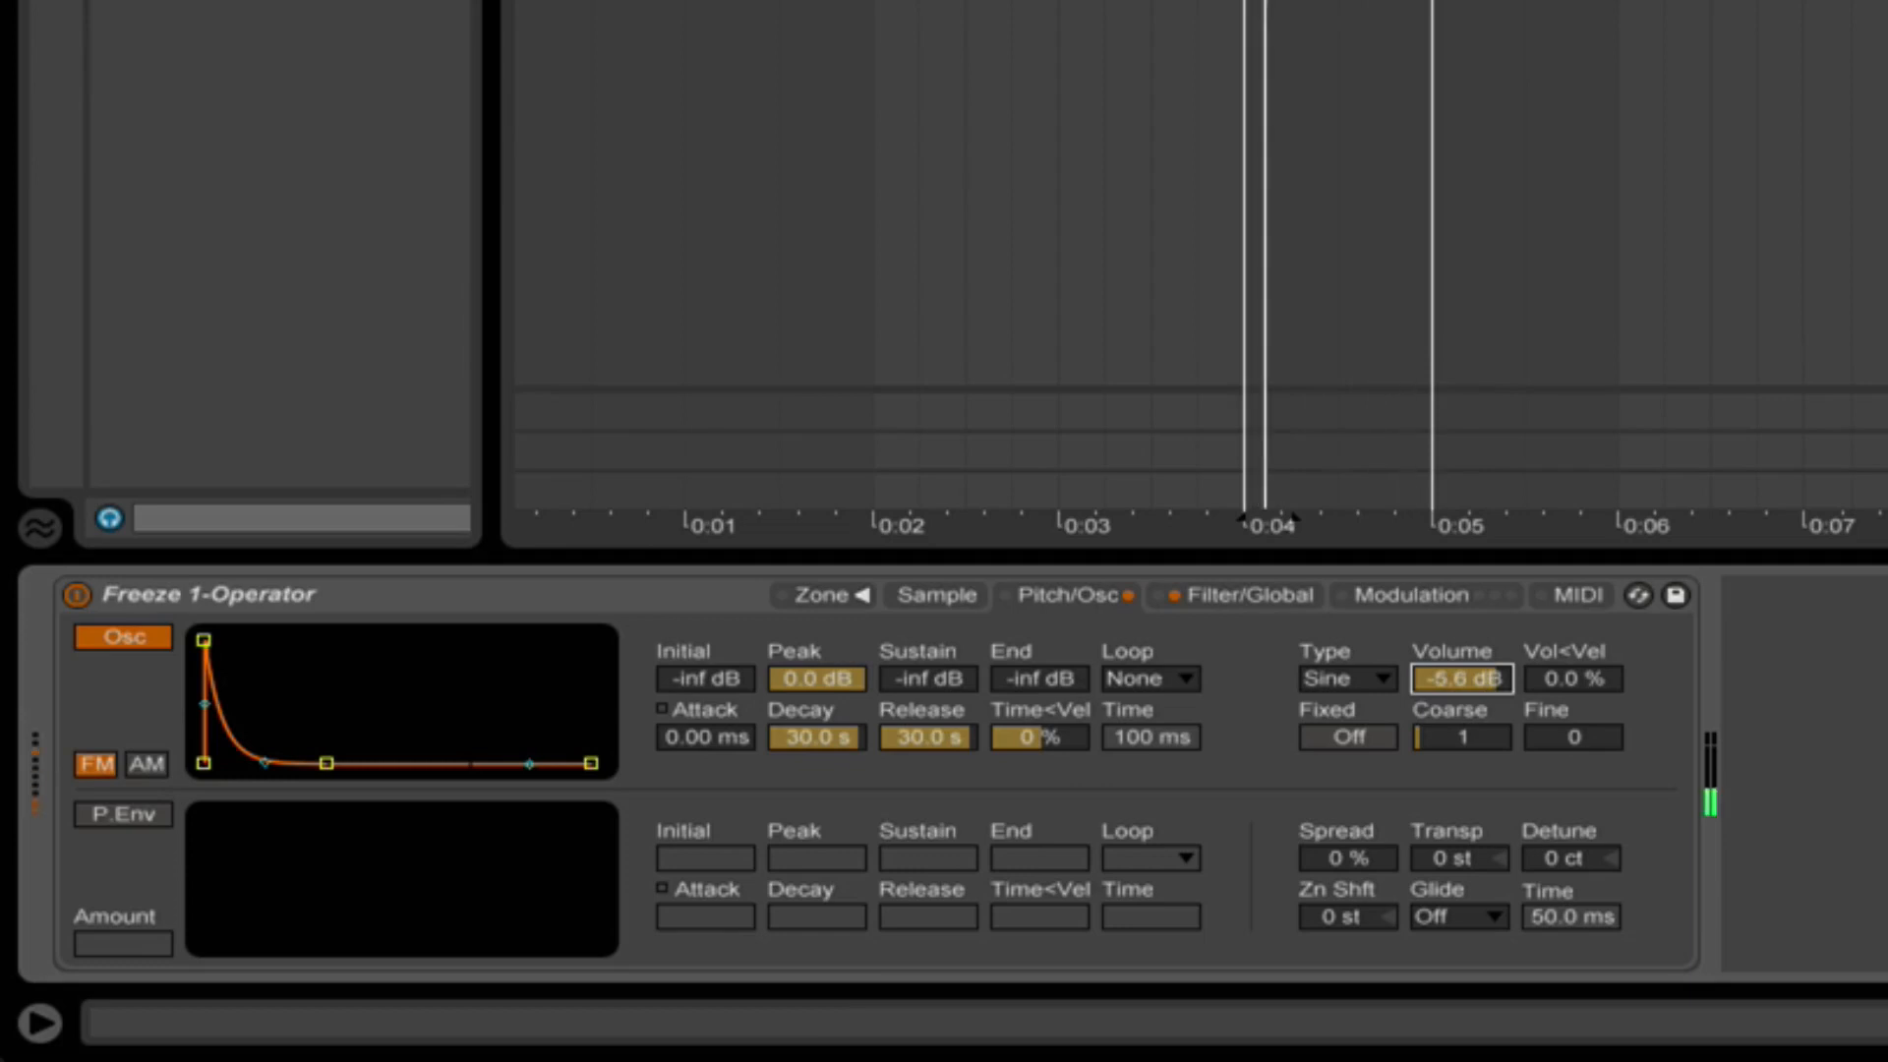
mouse_move(1448, 685)
left_mouse_down()
mouse_move(1462, 675)
mouse_move(1462, 698)
left_mouse_up()
mouse_move(1471, 738)
left_mouse_down()
mouse_move(1475, 654)
mouse_move(1448, 744)
left_mouse_up()
left_click_drag(1461, 674, 1448, 720)
Shorten the oscillator envelope's decay, set its coarse tuning to 21 and volume to 0.0 dB, and stop playback.
left_click_drag(327, 763, 281, 763)
left_click(246, 762)
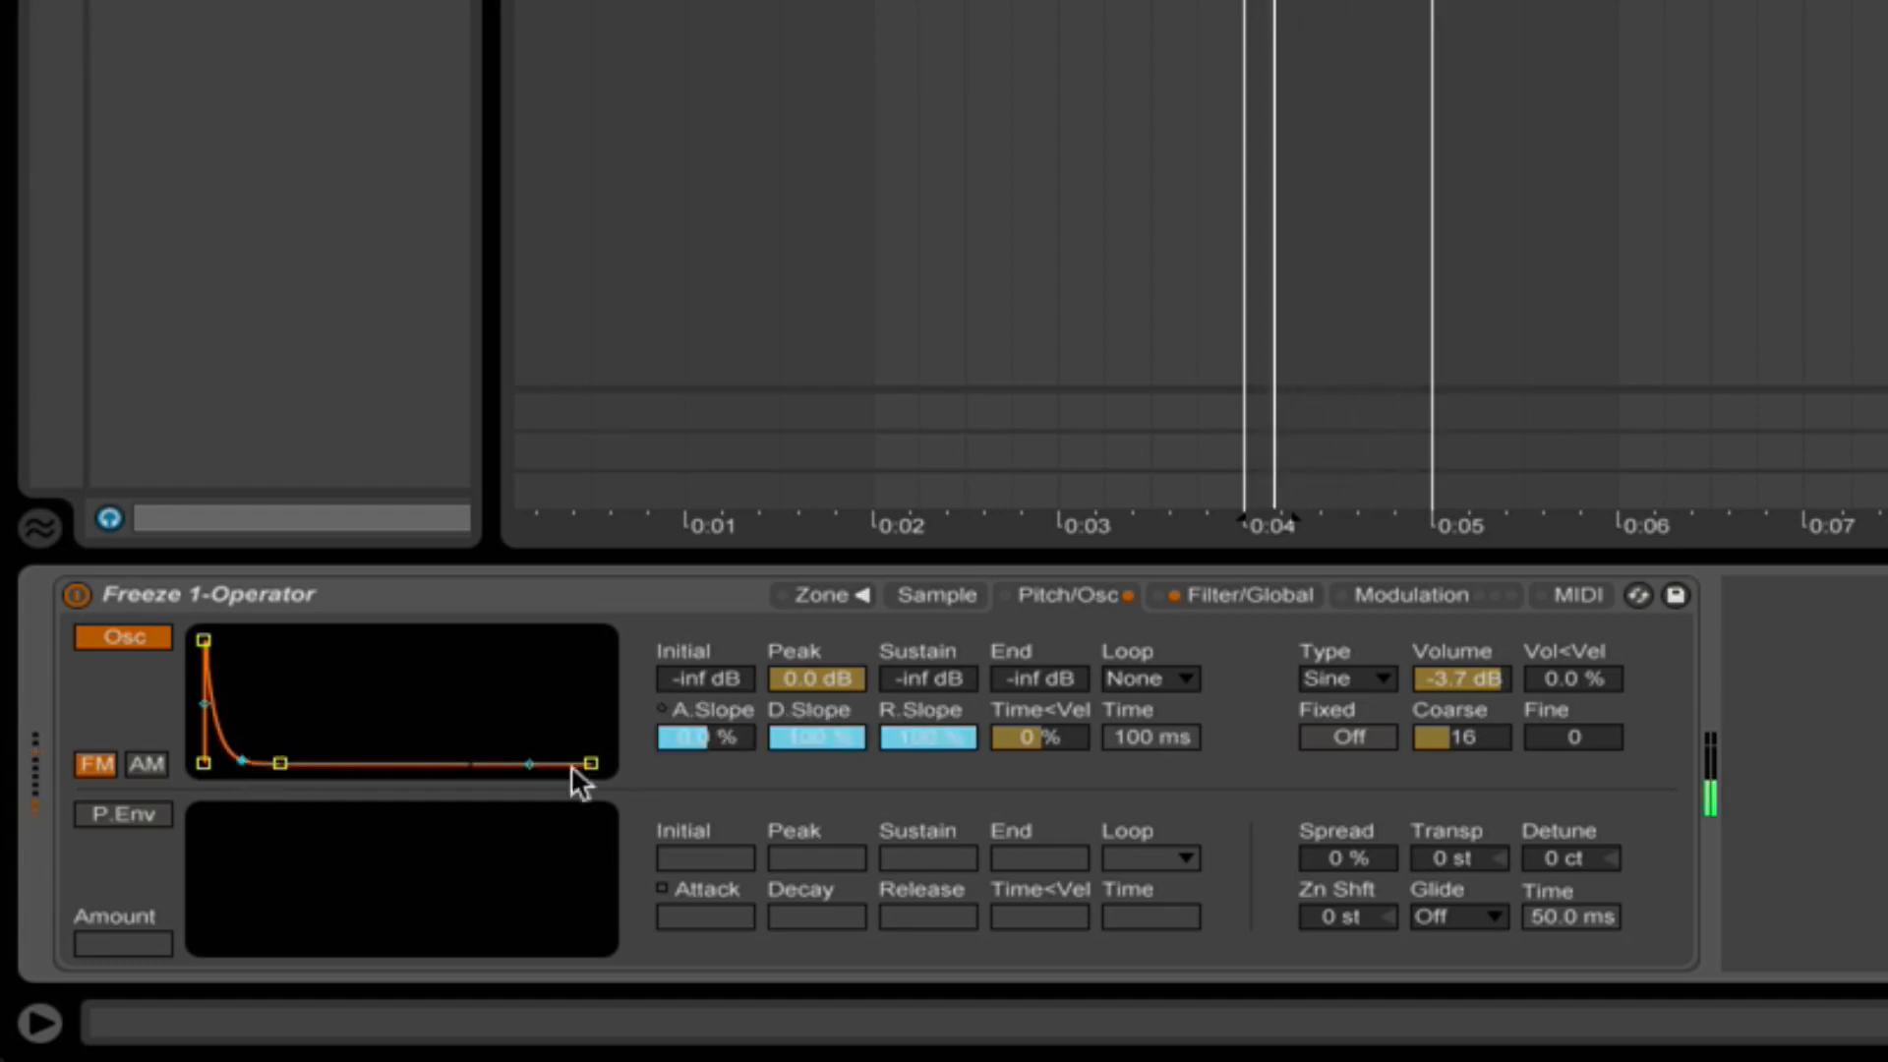
mouse_move(1455, 737)
left_mouse_down()
mouse_move(1479, 659)
mouse_move(1468, 784)
mouse_move(1460, 733)
left_mouse_up()
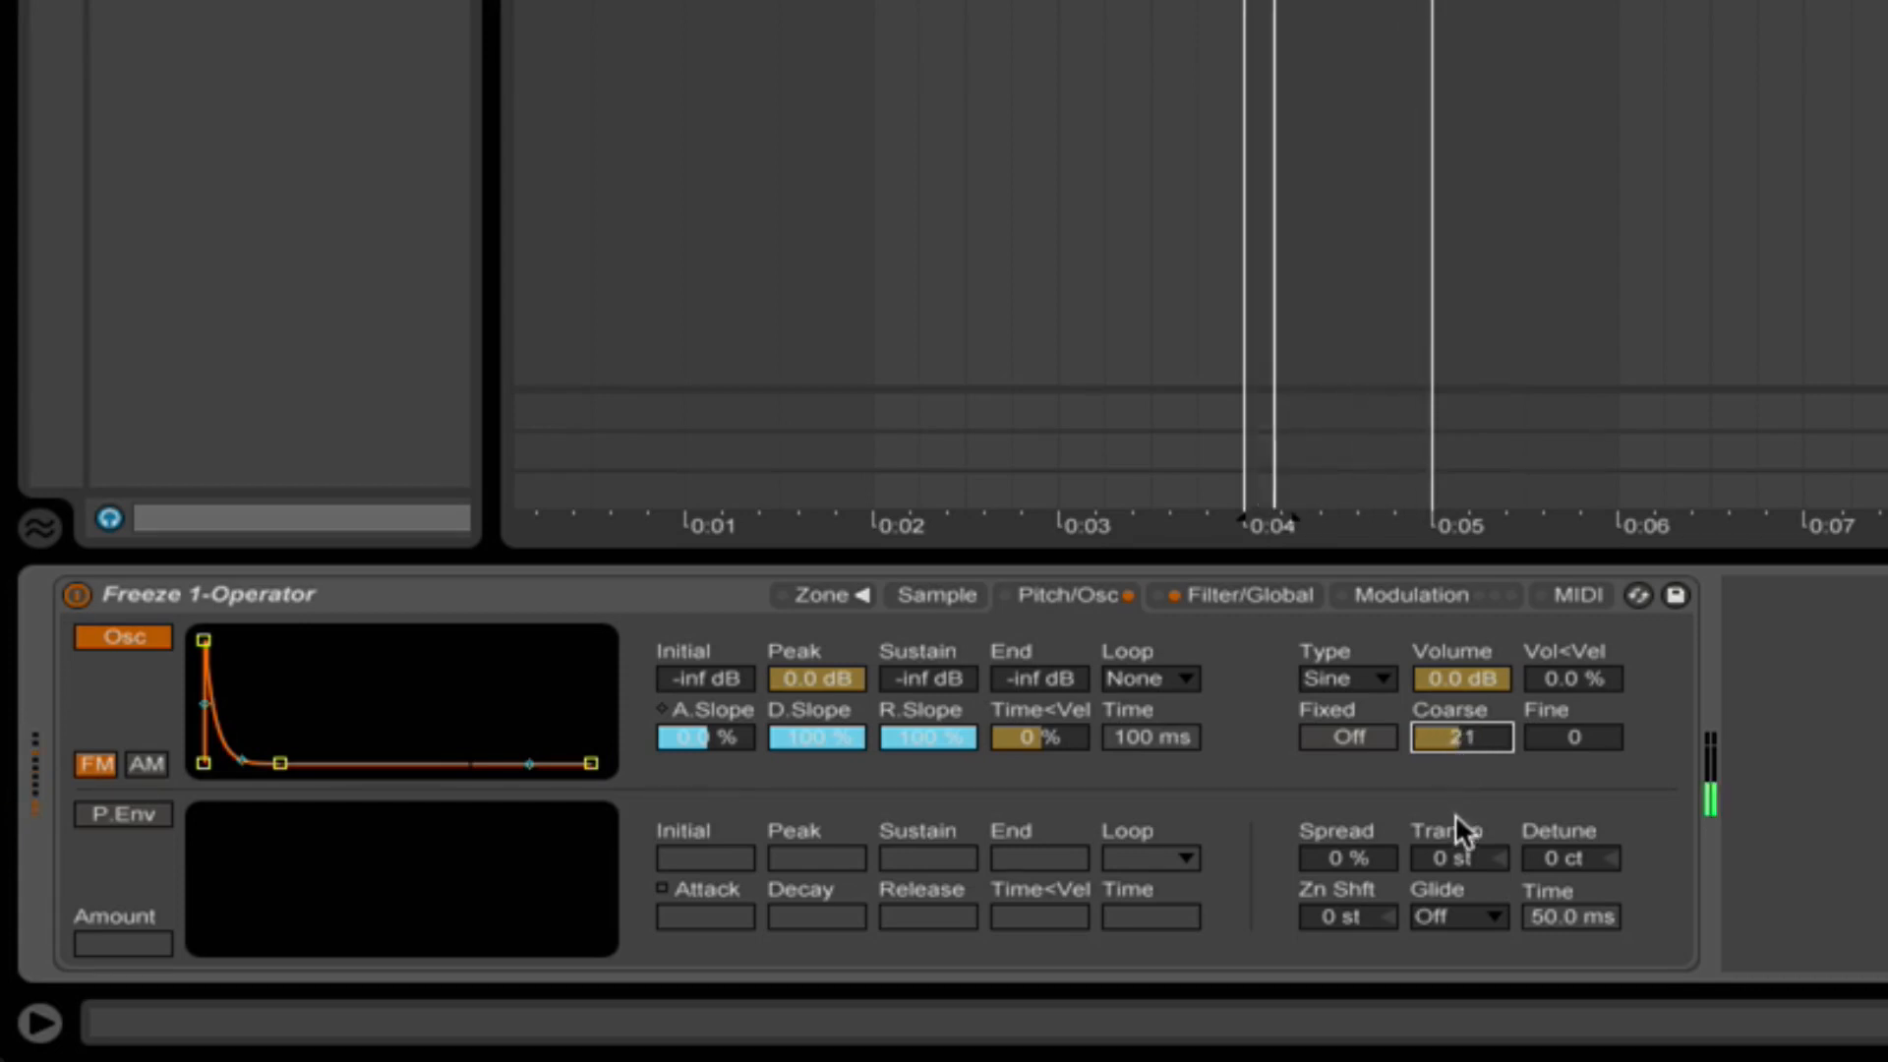
left_click(1248, 590)
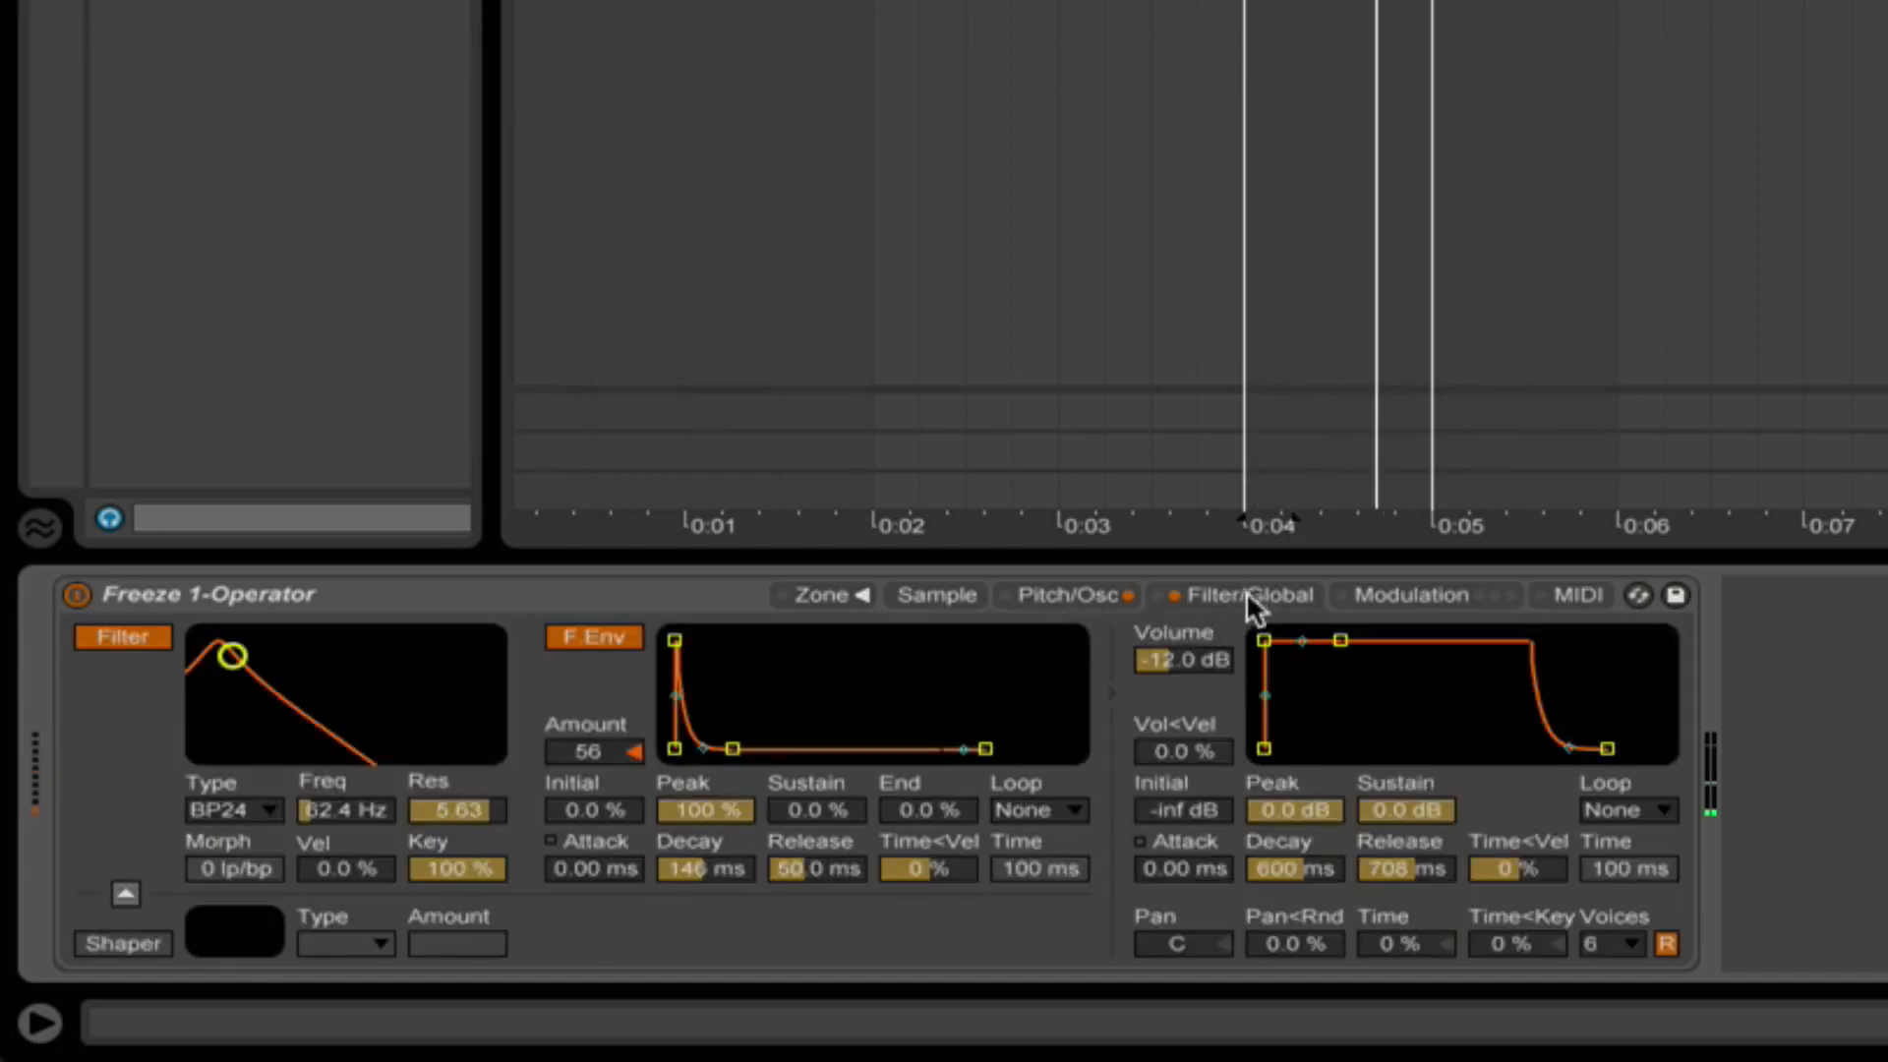
left_click(1072, 592)
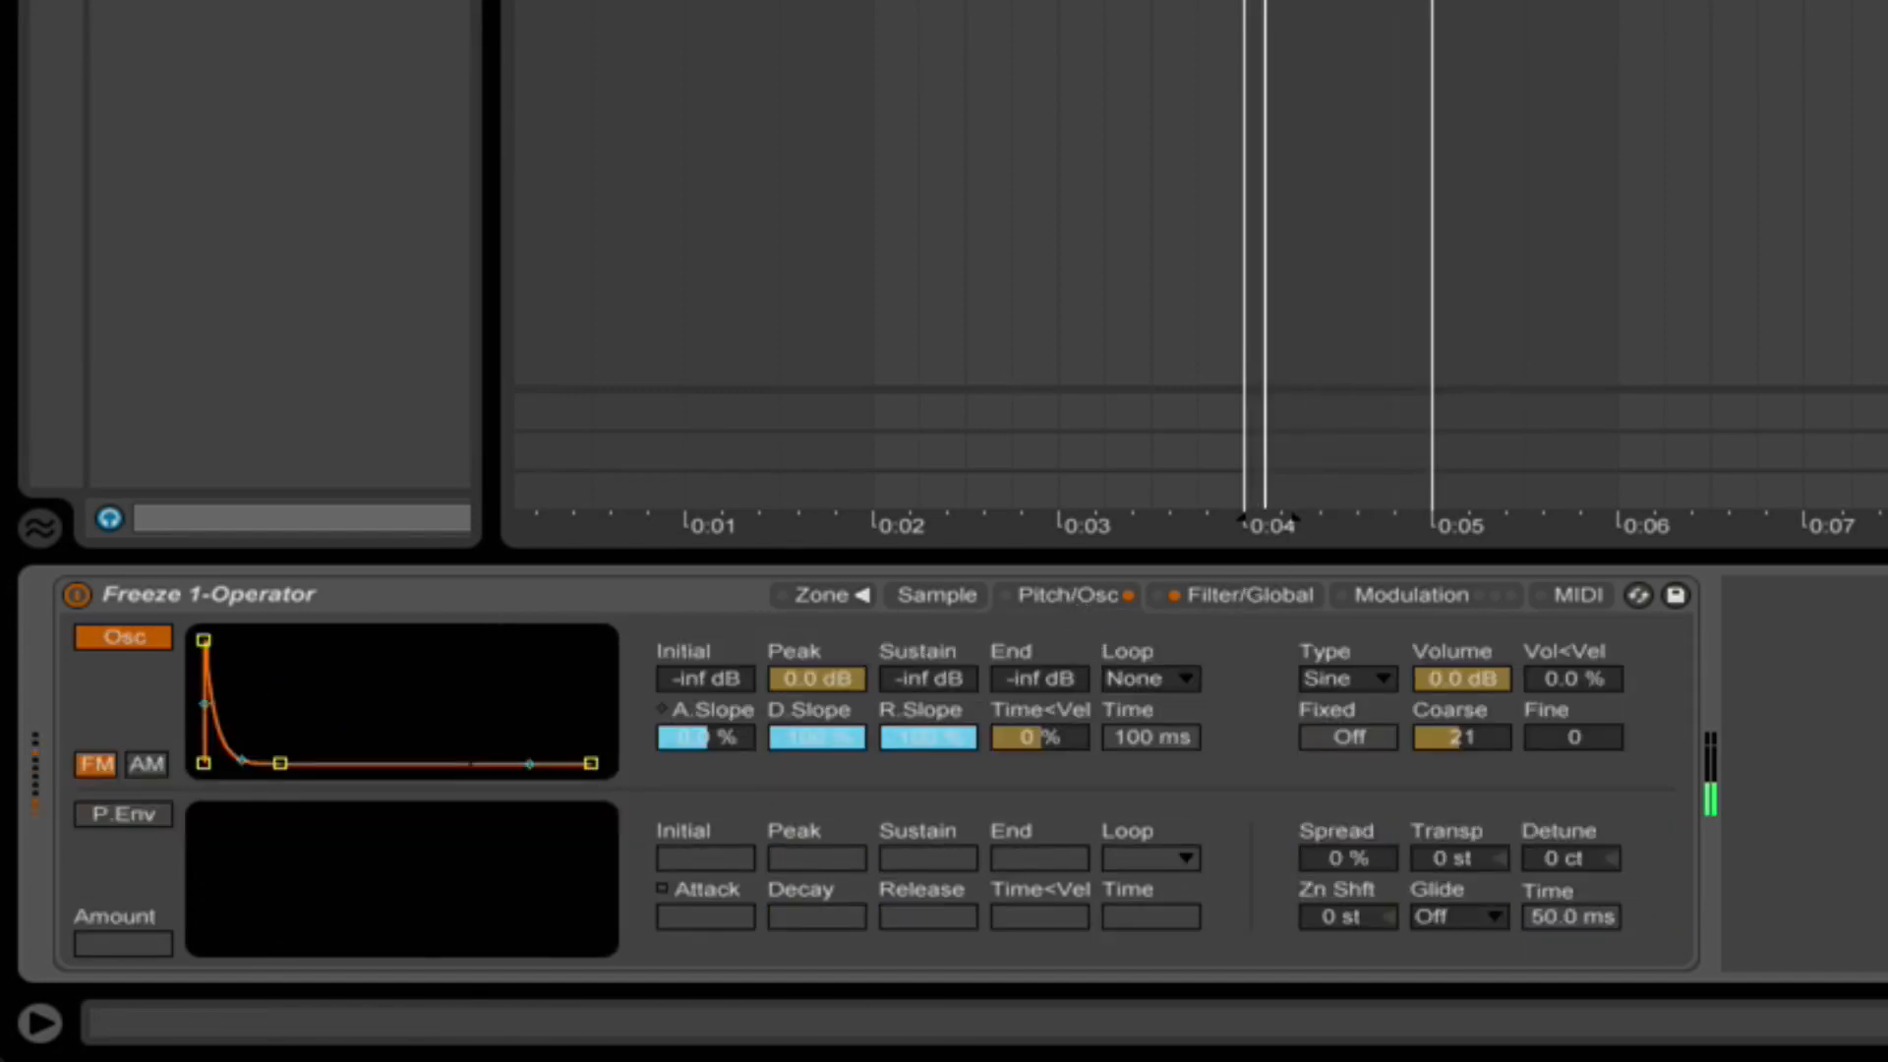
key("space")
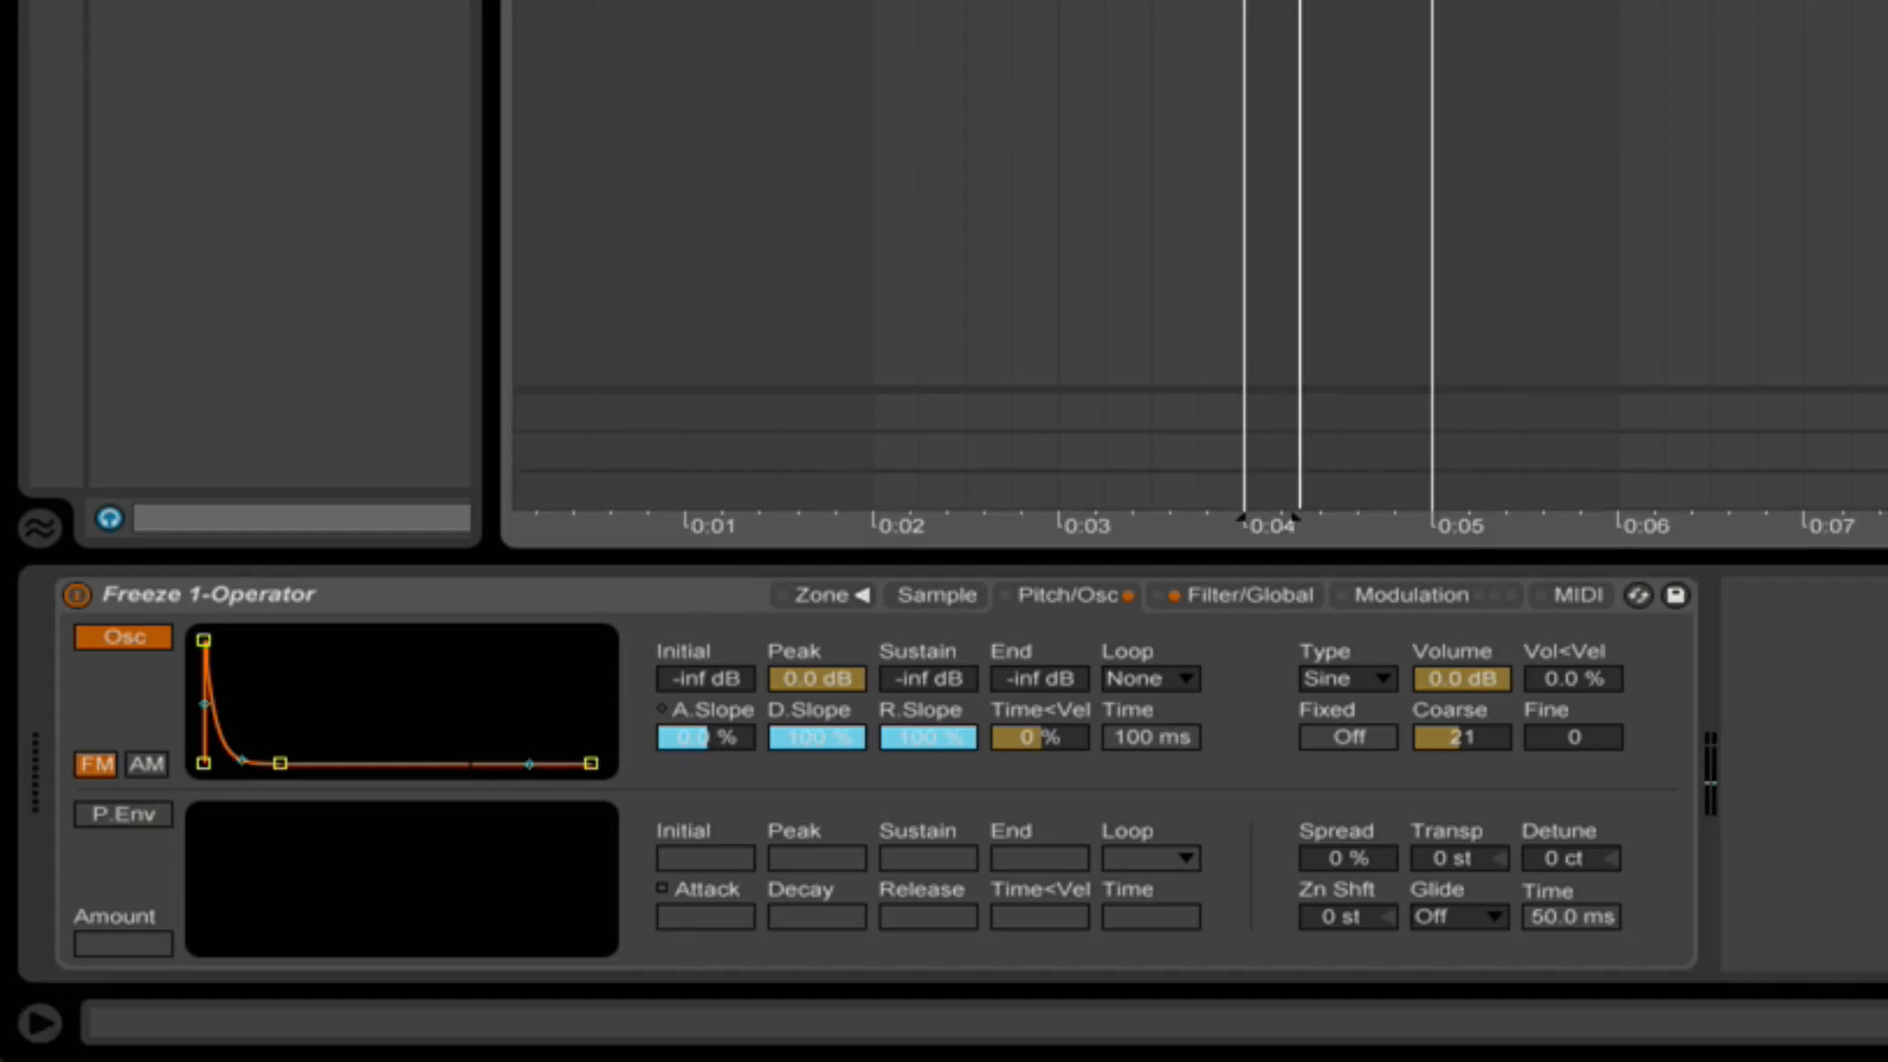
Show the Freeze 2-Operator Sampler and examine its Sample, Pitch/Osc and Filter/Global settings.
left_click(1432, 3)
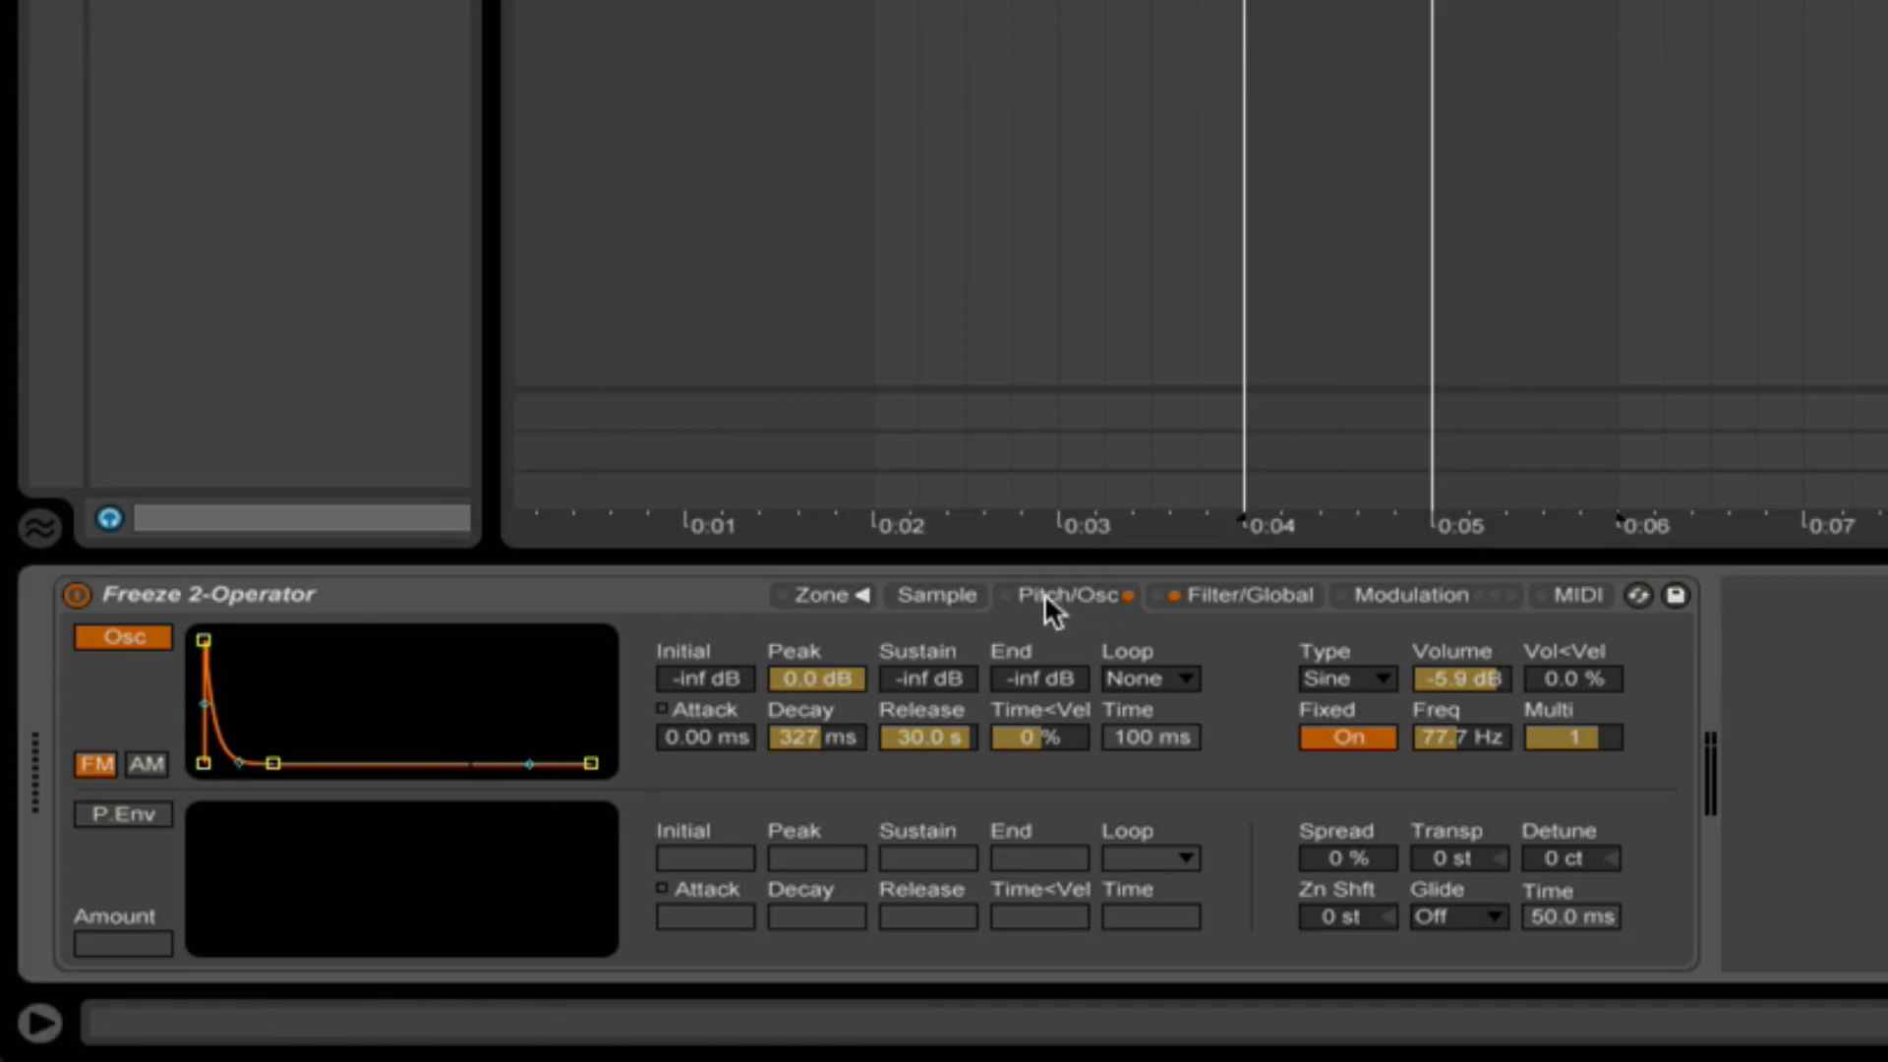
left_click(959, 600)
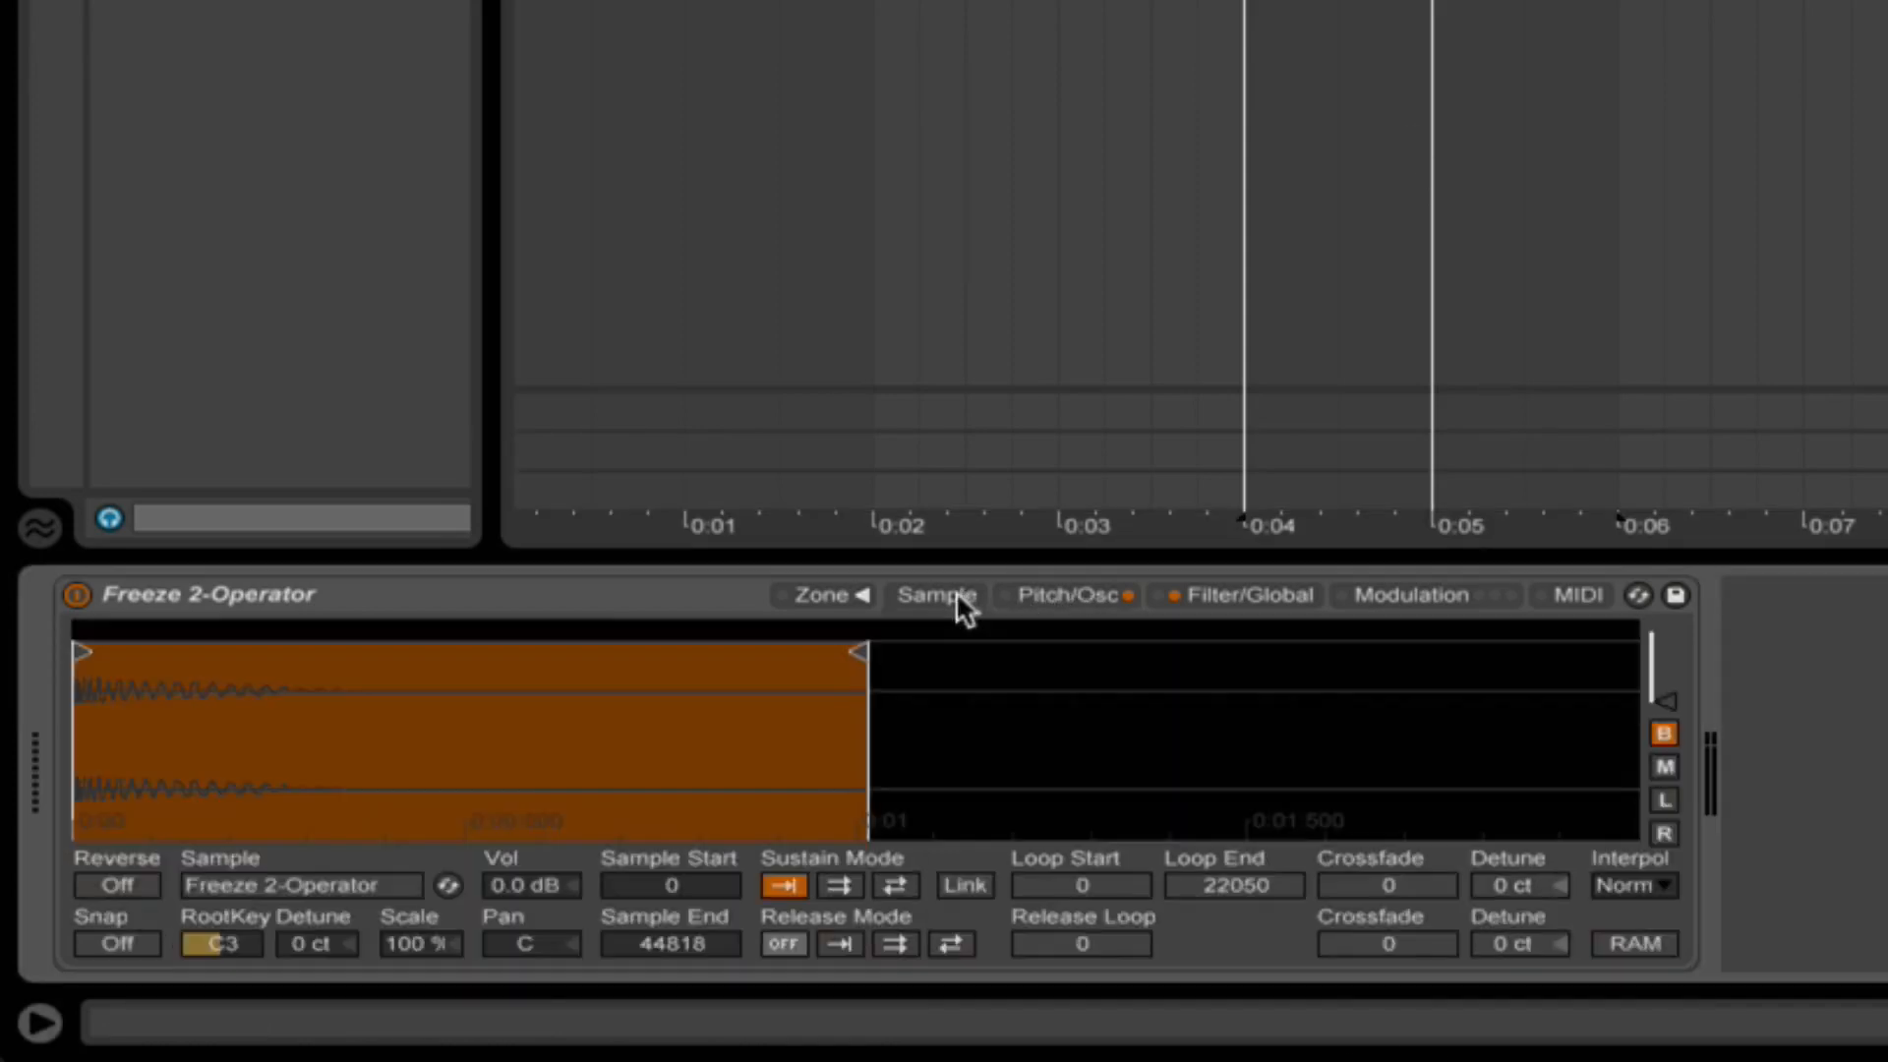
left_click(1065, 593)
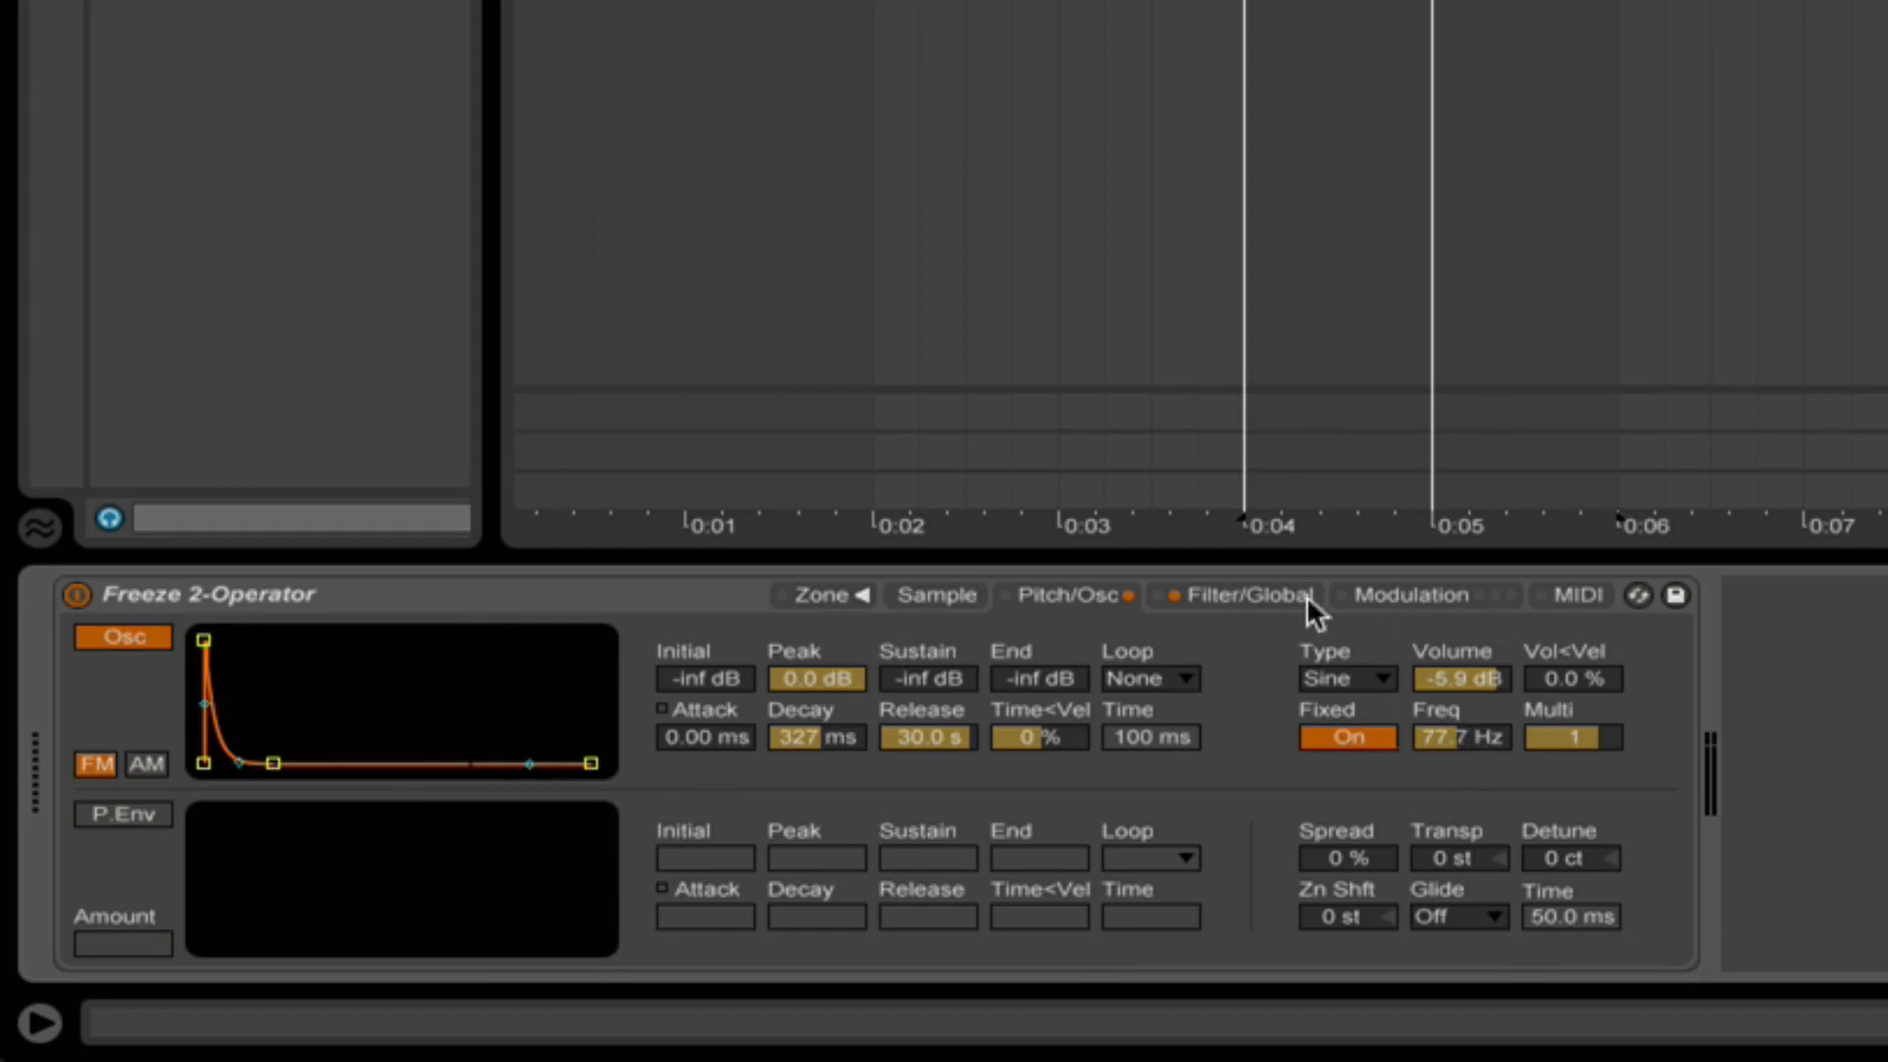
left_click(1239, 595)
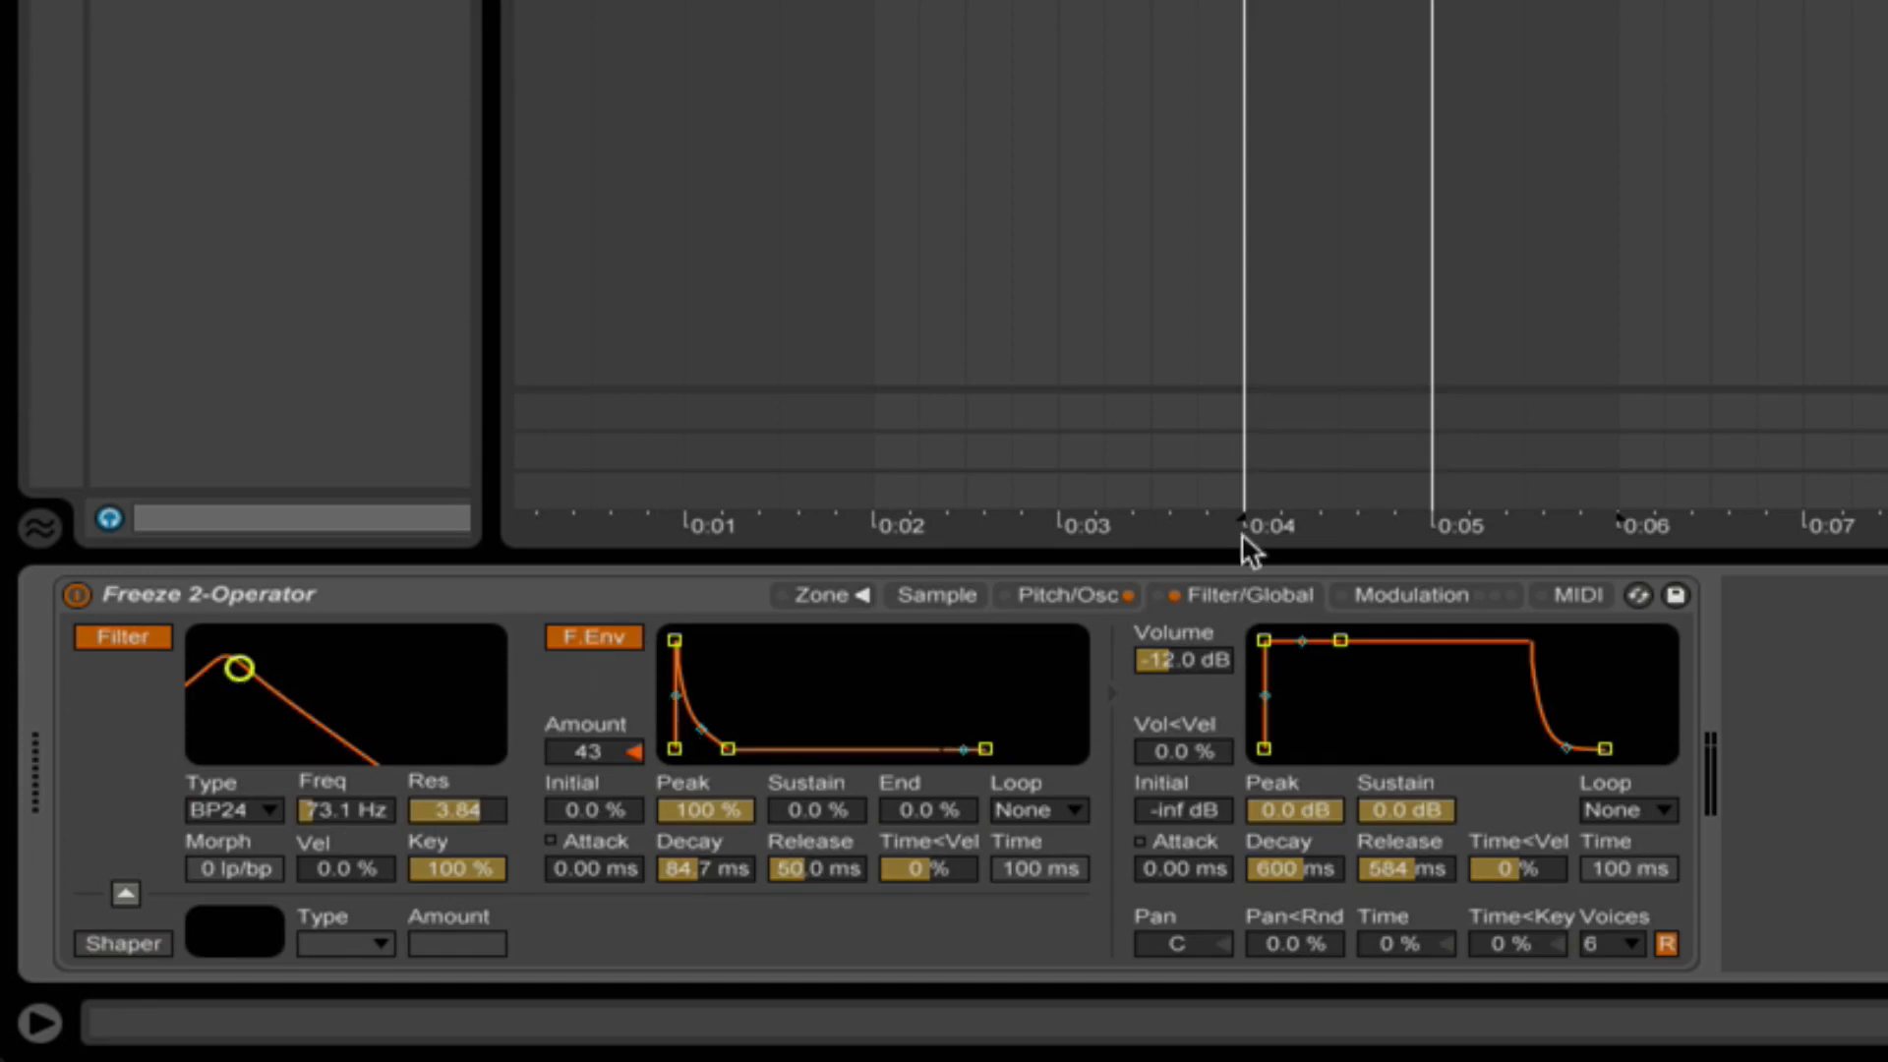
Solo the Freeze 2-Operator track and start playback to hear its kick.
left_click(1800, 300)
key("space")
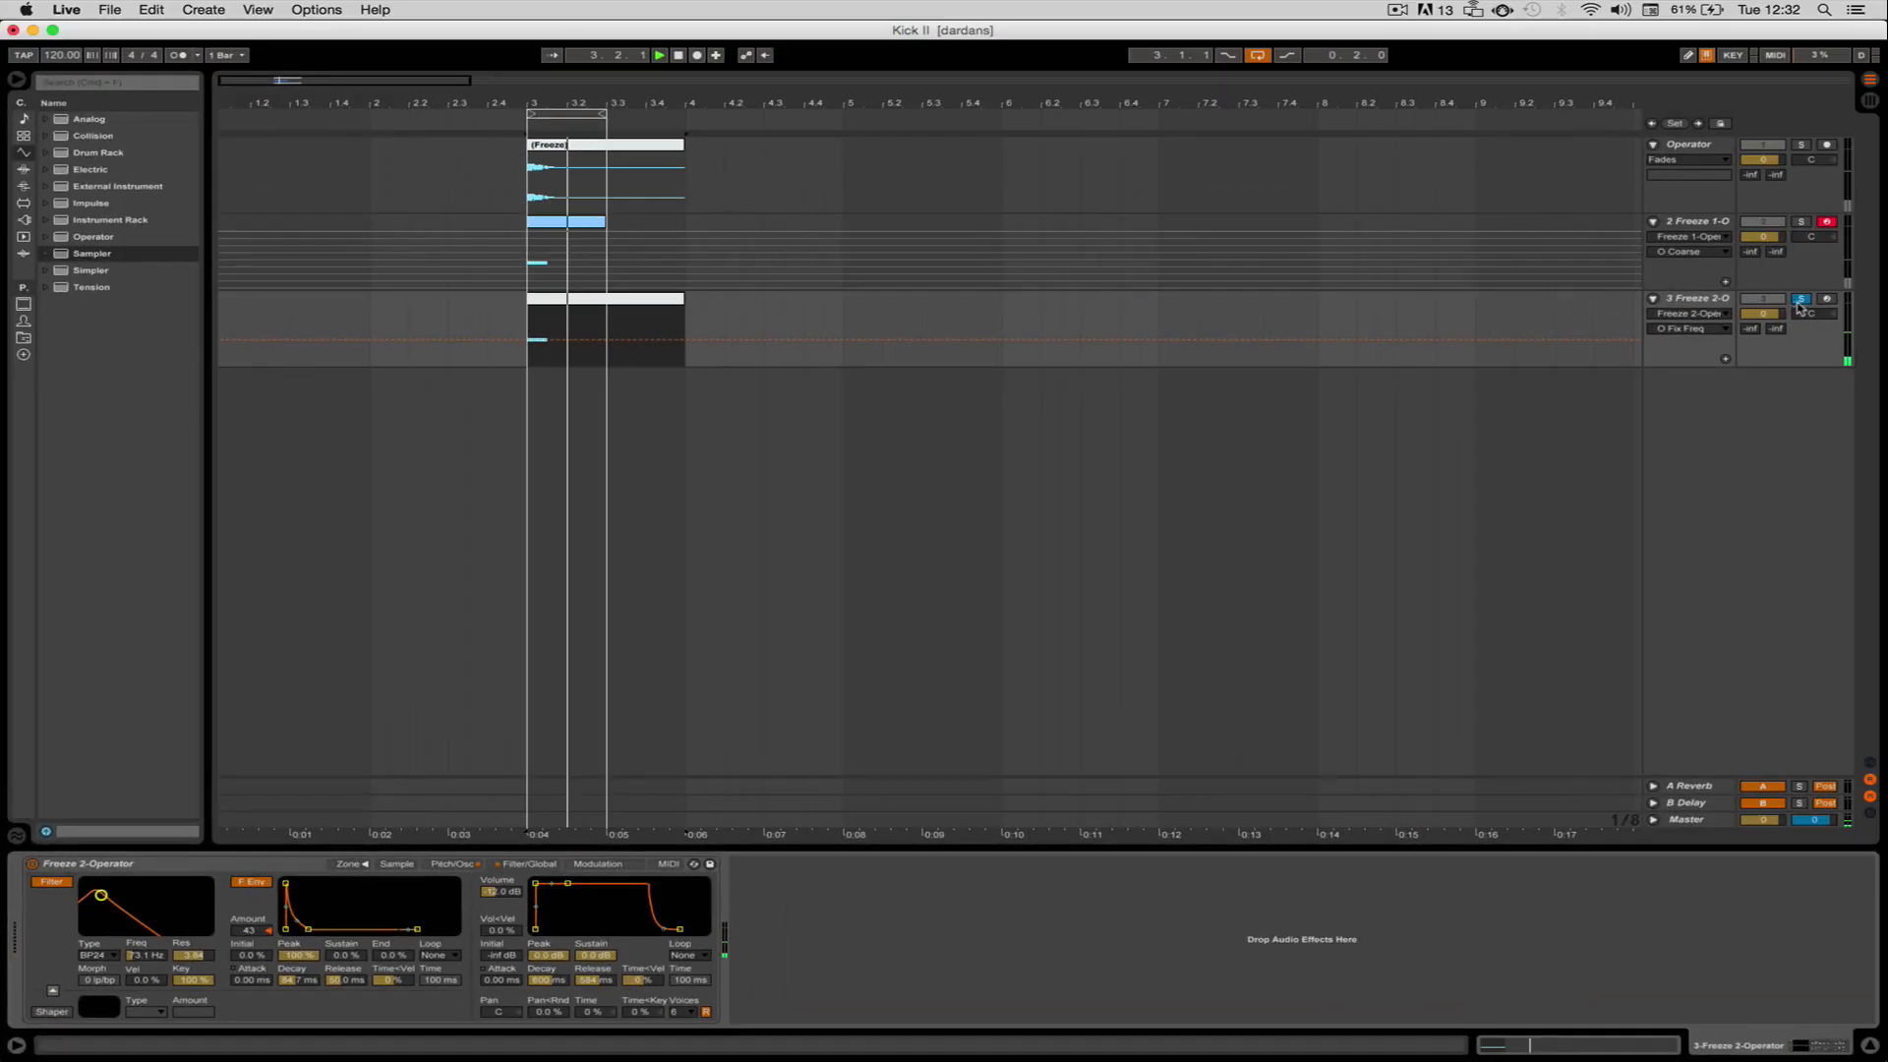